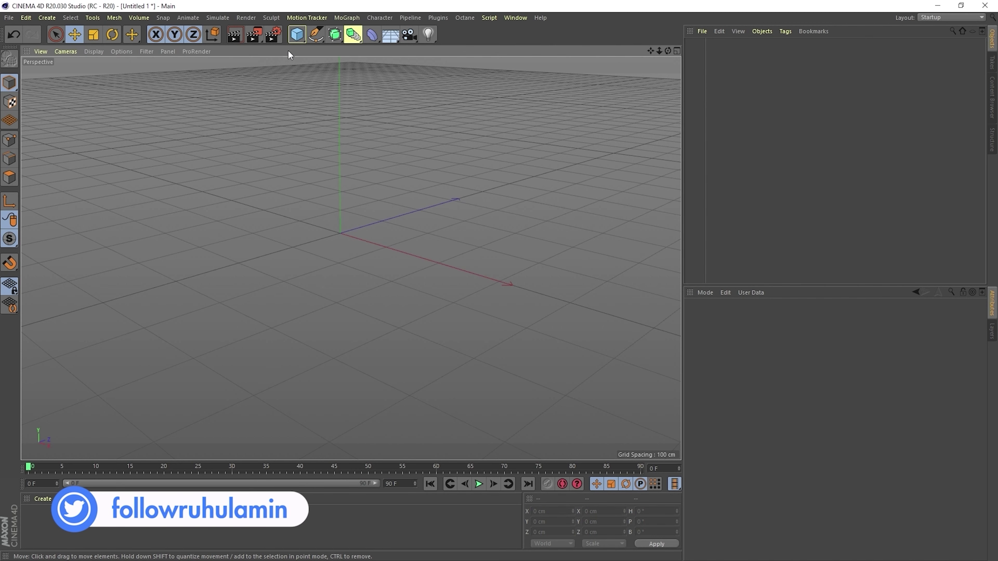
Add a default 200 cm cube from the primitive objects palette
click(296, 39)
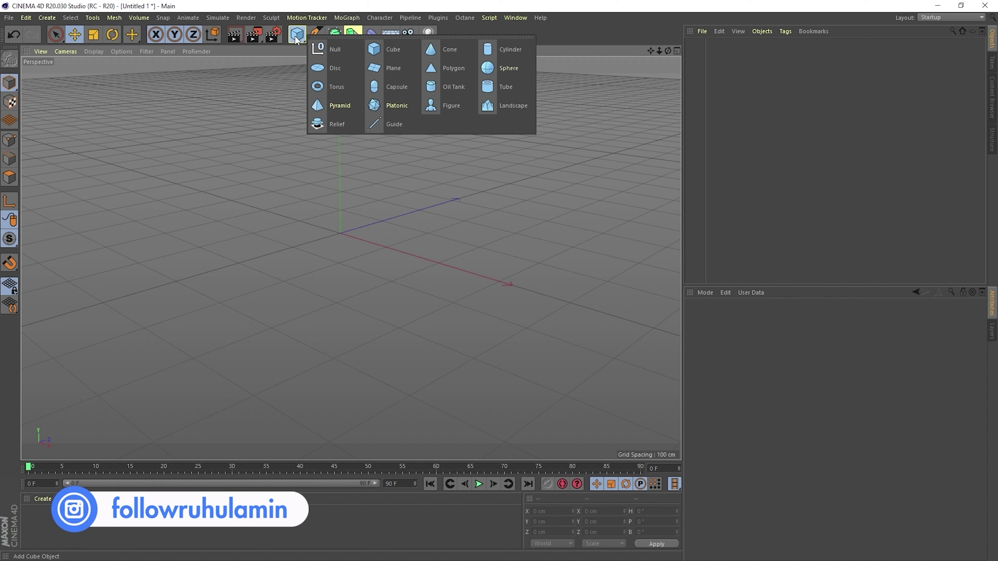
click(390, 50)
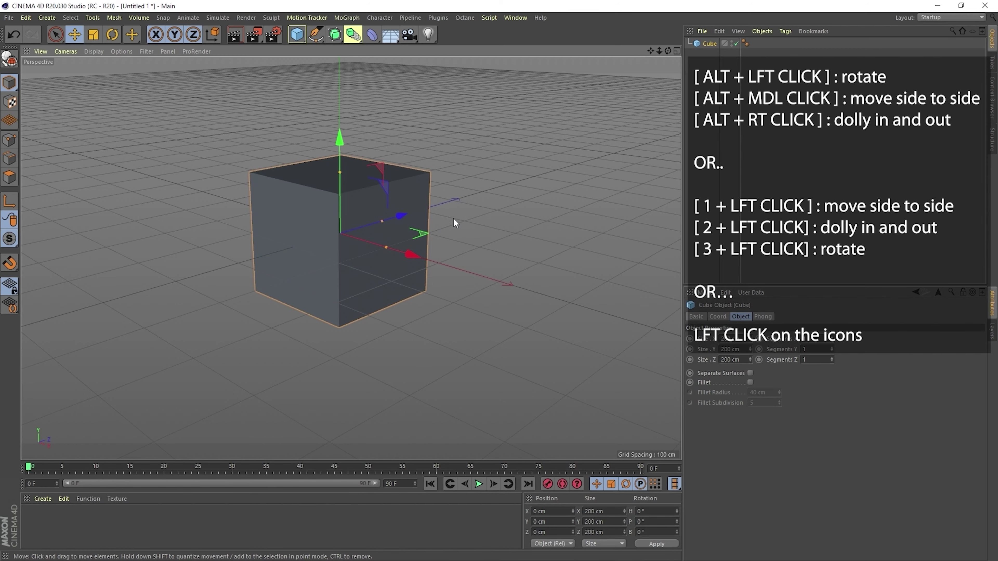
Orbit around the cube from several angles, including from above, then dolly in and out
mouse_move(463, 220)
alt+mouse_down()
mouse_move(447, 236)
mouse_move(270, 253)
mouse_move(401, 287)
mouse_move(513, 197)
mouse_move(524, 143)
mouse_move(423, 388)
mouse_move(346, 354)
mouse_move(433, 168)
mouse_move(470, 276)
mouse_move(555, 266)
mouse_move(389, 219)
mouse_move(509, 248)
mouse_move(407, 244)
mouse_move(248, 311)
alt+mouse_up()
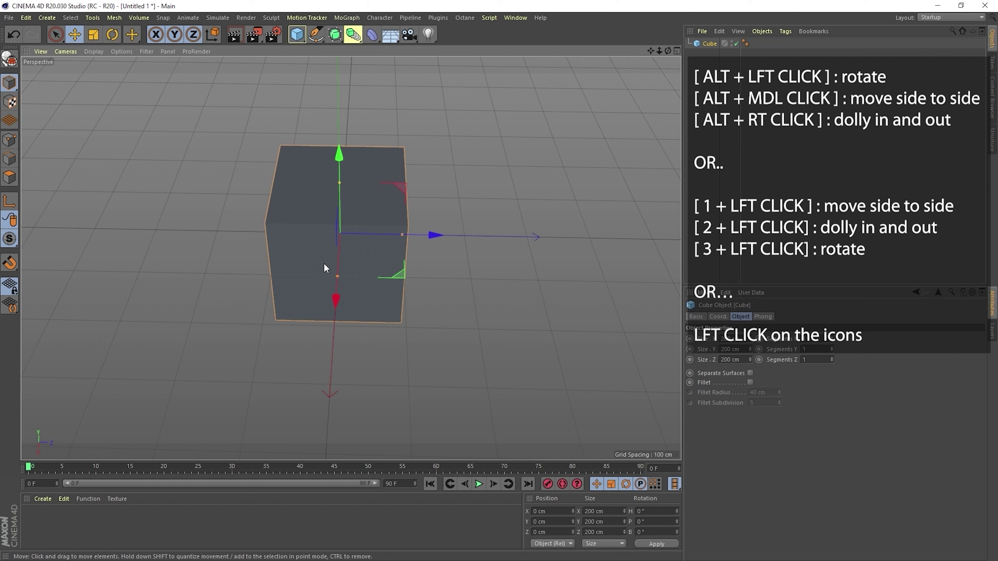
mouse_move(351, 259)
alt+mouse_down()
mouse_move(252, 258)
mouse_move(265, 168)
mouse_move(354, 298)
mouse_move(240, 284)
mouse_move(362, 297)
mouse_move(393, 270)
mouse_move(248, 227)
mouse_move(447, 301)
mouse_move(293, 242)
alt+mouse_up()
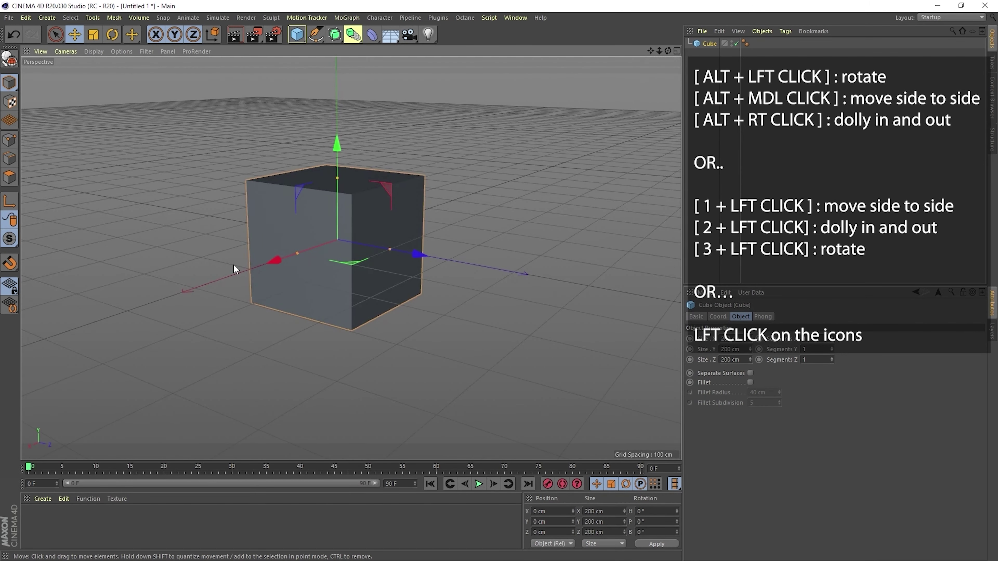
mouse_move(362, 232)
alt+mouse_down()
mouse_move(187, 227)
mouse_move(254, 216)
mouse_move(403, 240)
mouse_move(353, 178)
alt+mouse_up()
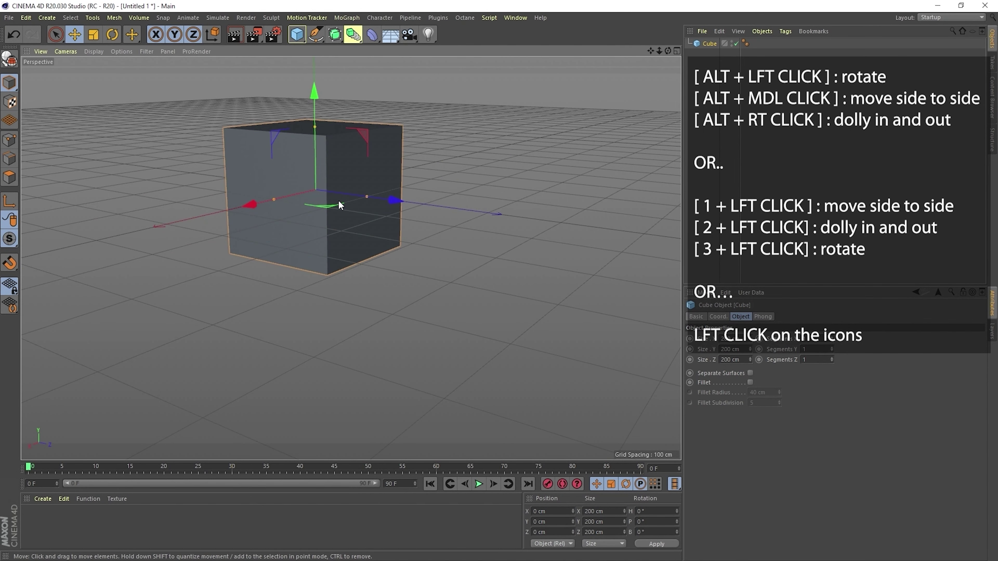
mouse_move(356, 226)
alt+right_down()
mouse_move(340, 161)
mouse_move(309, 270)
mouse_move(387, 346)
mouse_move(329, 127)
mouse_move(357, 332)
mouse_move(356, 183)
mouse_move(378, 316)
mouse_move(432, 275)
mouse_move(294, 238)
mouse_move(440, 226)
mouse_move(174, 235)
mouse_move(465, 223)
mouse_move(354, 308)
mouse_move(350, 207)
mouse_move(363, 297)
mouse_move(360, 153)
mouse_move(374, 178)
mouse_move(368, 218)
mouse_move(455, 138)
alt+right_up()
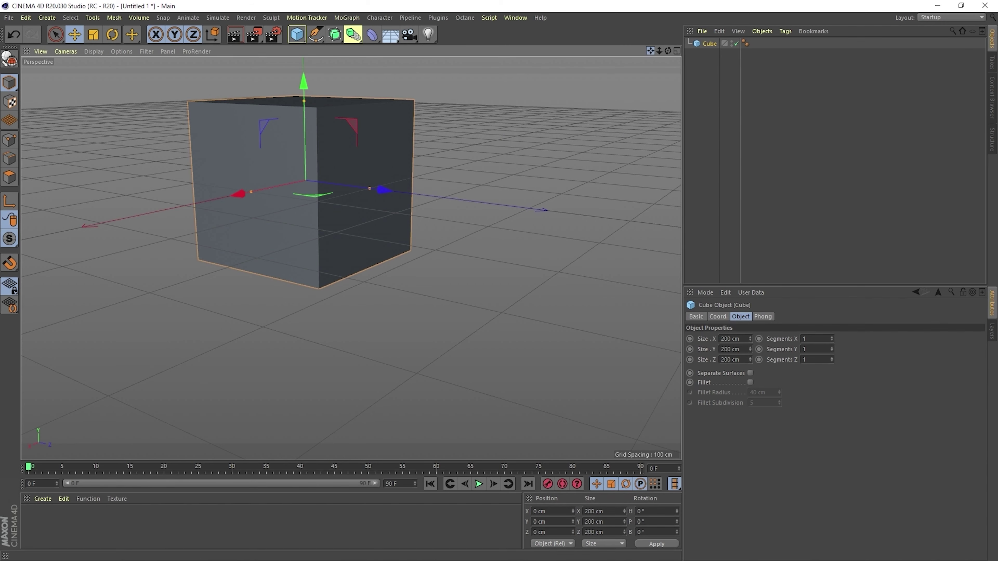
Reframe the cube with orbit, pan and zoom, then split into four views
alt+drag(349, 258, 350, 259)
alt+middle_drag(350, 258, 350, 257)
alt+right_drag(350, 258, 351, 259)
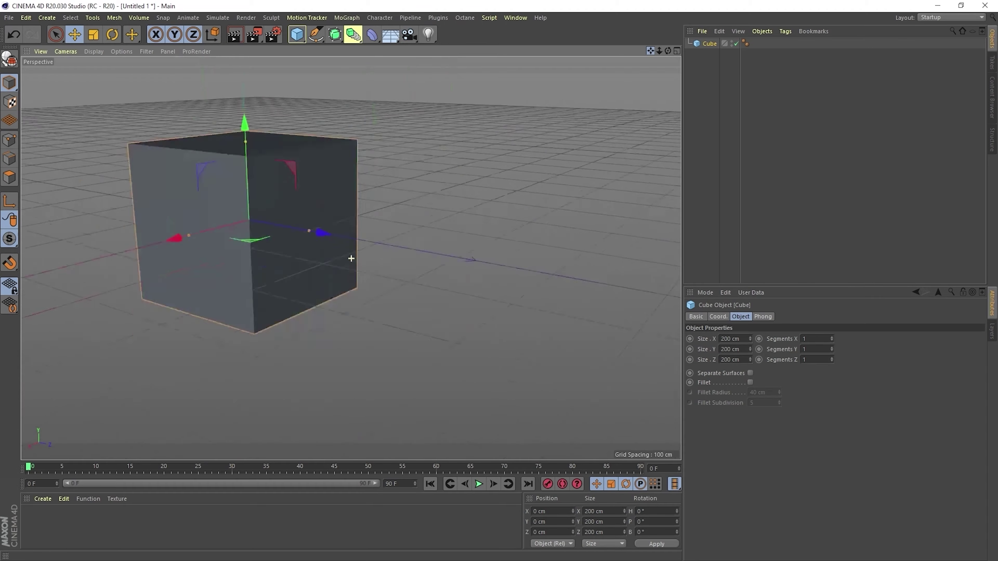
alt+drag(351, 259, 350, 258)
alt+right_drag(350, 258, 351, 257)
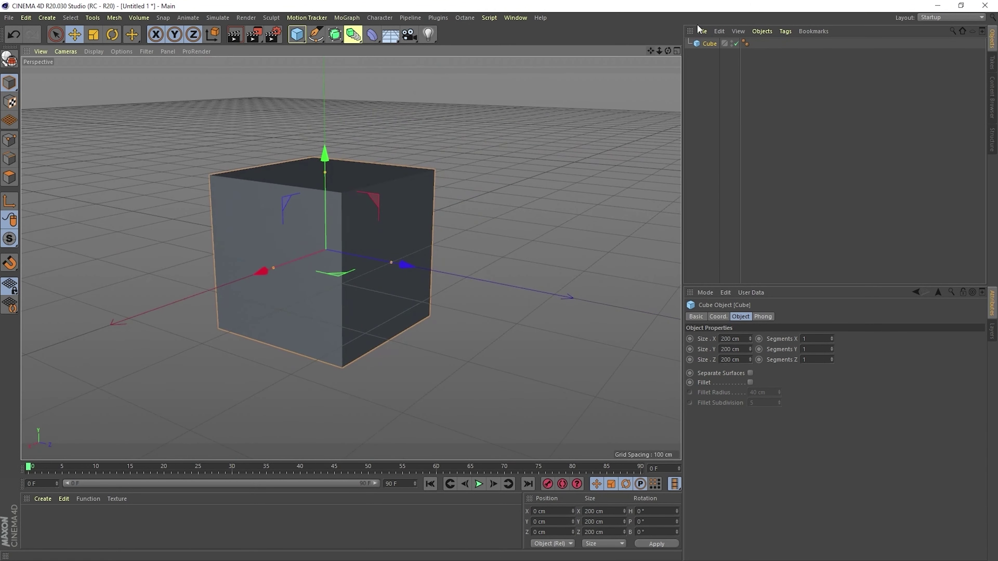
drag(660, 51, 351, 258)
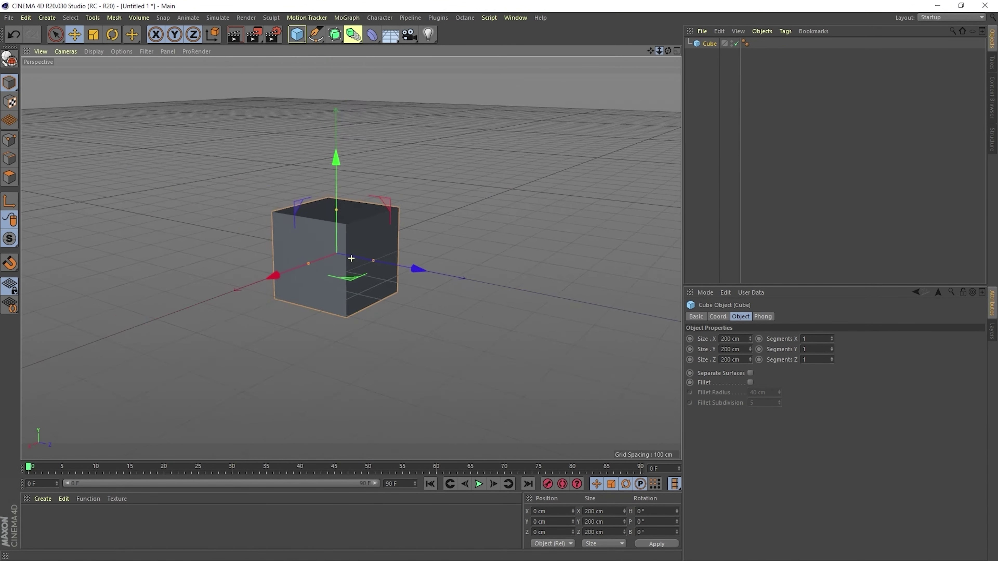
drag(660, 50, 323, 248)
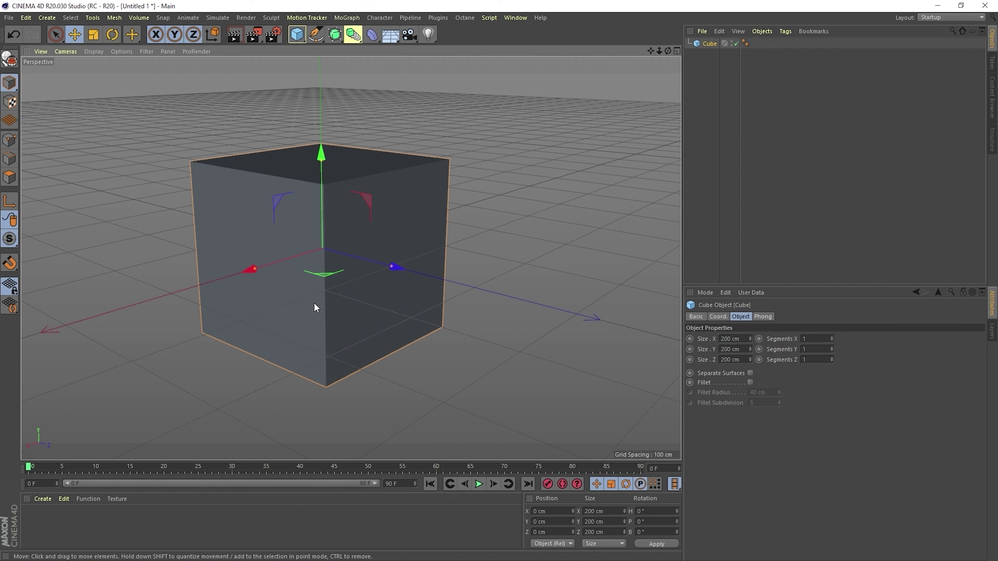
click(676, 50)
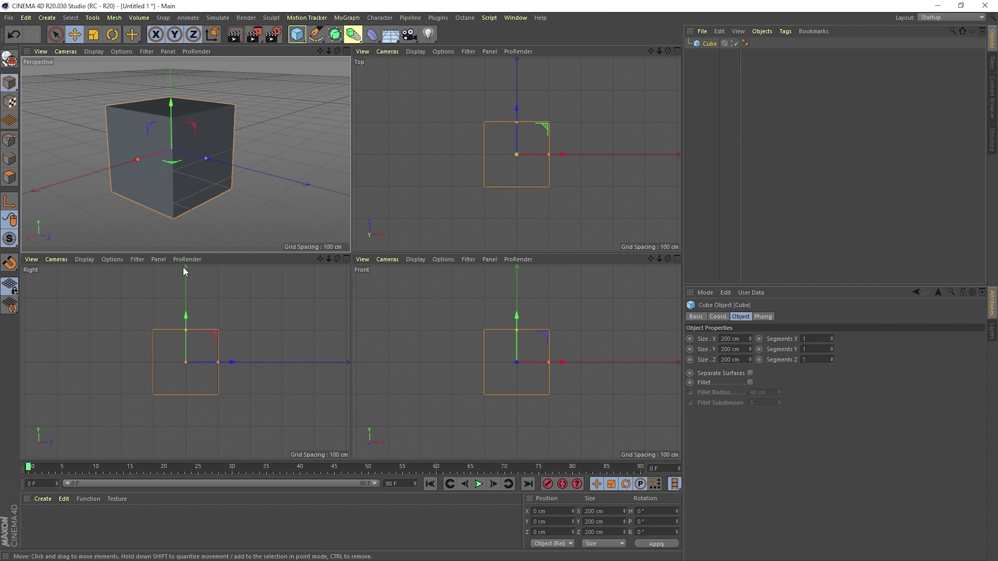
Maximize and restore the Top and Right views with the corner icon, deselecting the cube
click(521, 181)
click(676, 52)
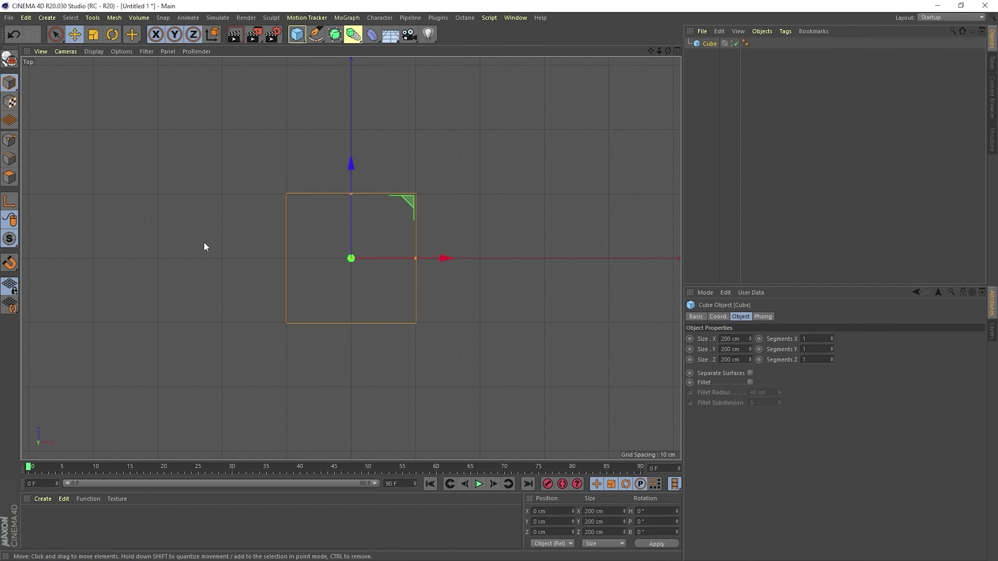
click(677, 51)
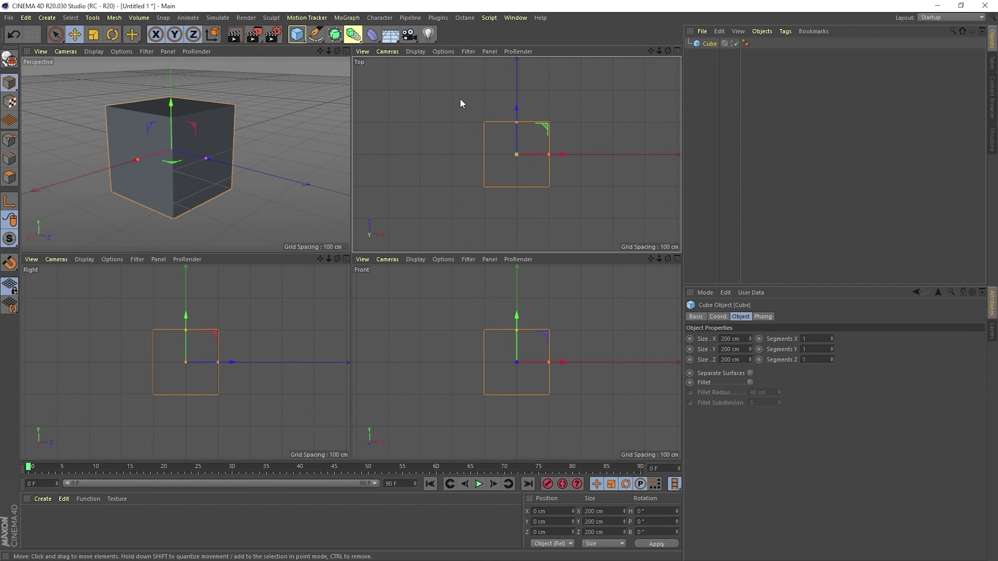
click(427, 92)
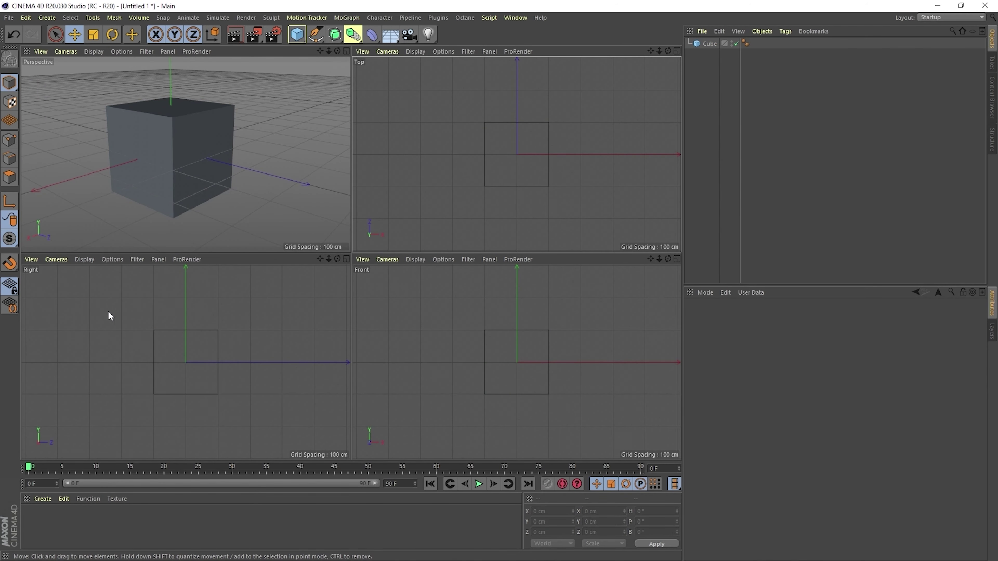
click(78, 308)
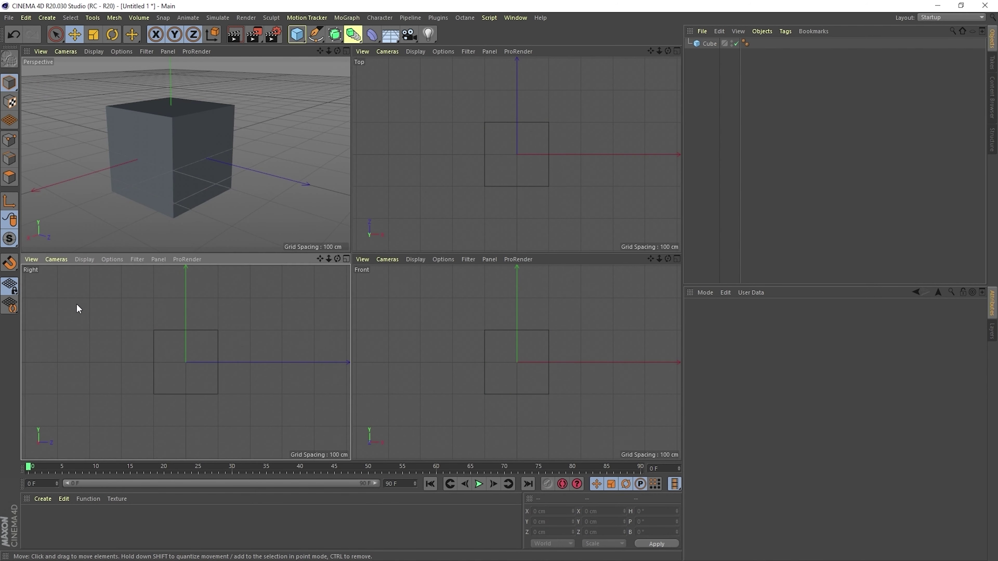
click(675, 51)
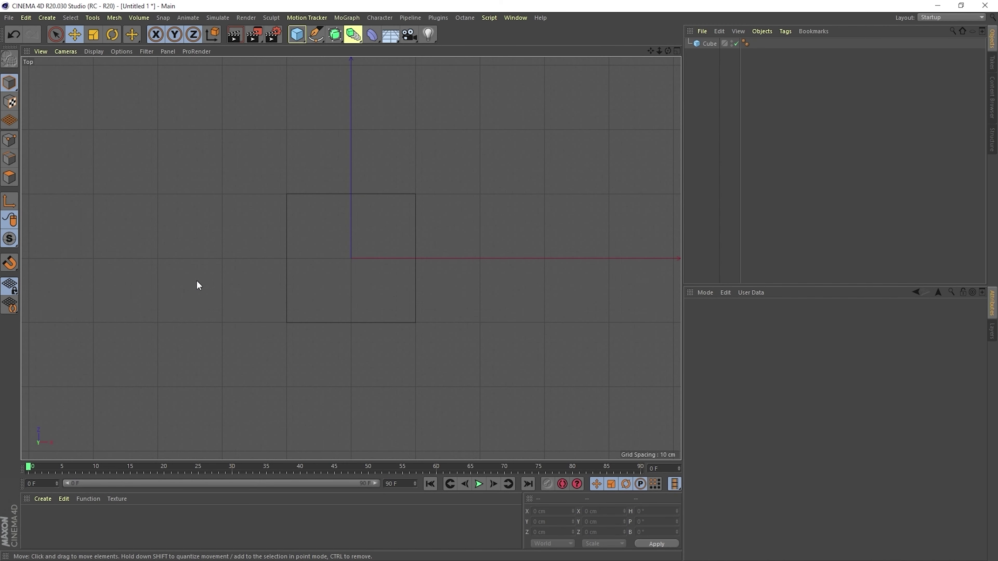
click(676, 50)
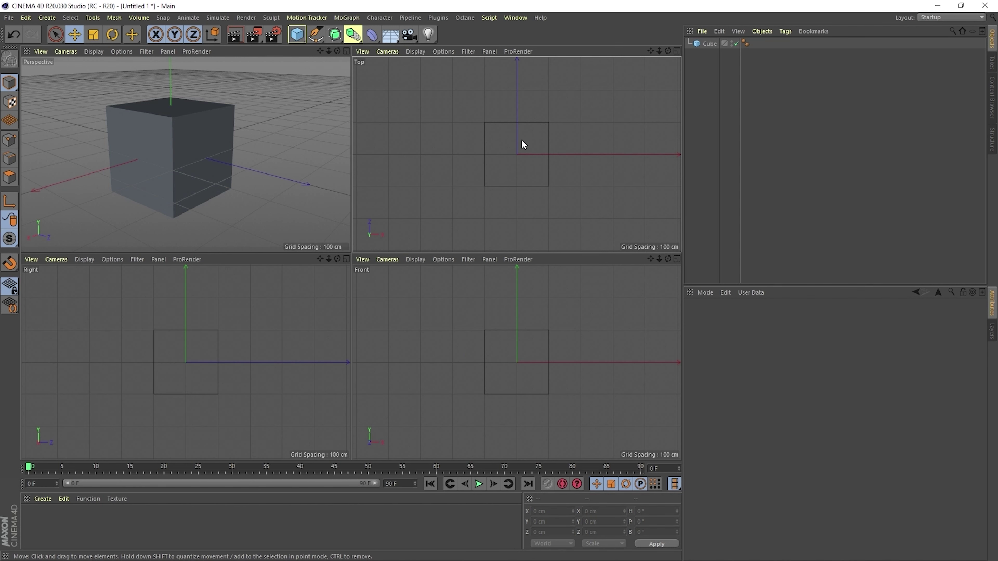
Middle-click to toggle the Perspective and Front views, ending on full-size Perspective
middle_click(173, 124)
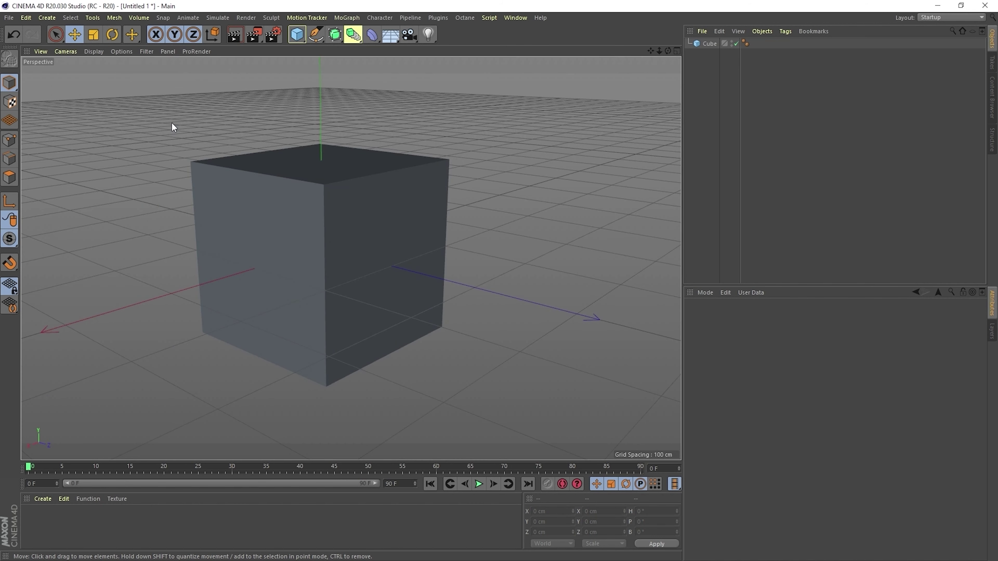
middle_click(304, 149)
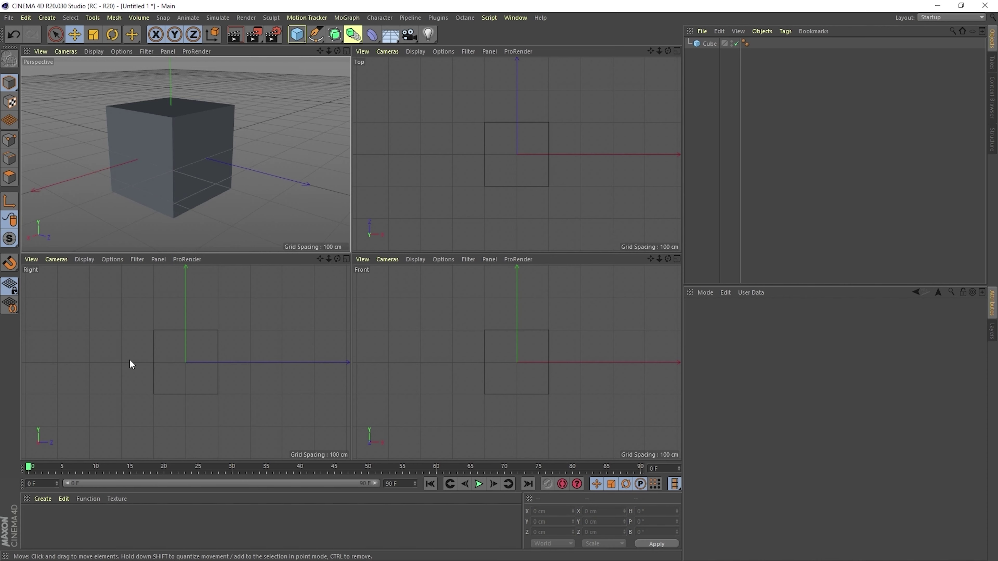
middle_click(433, 342)
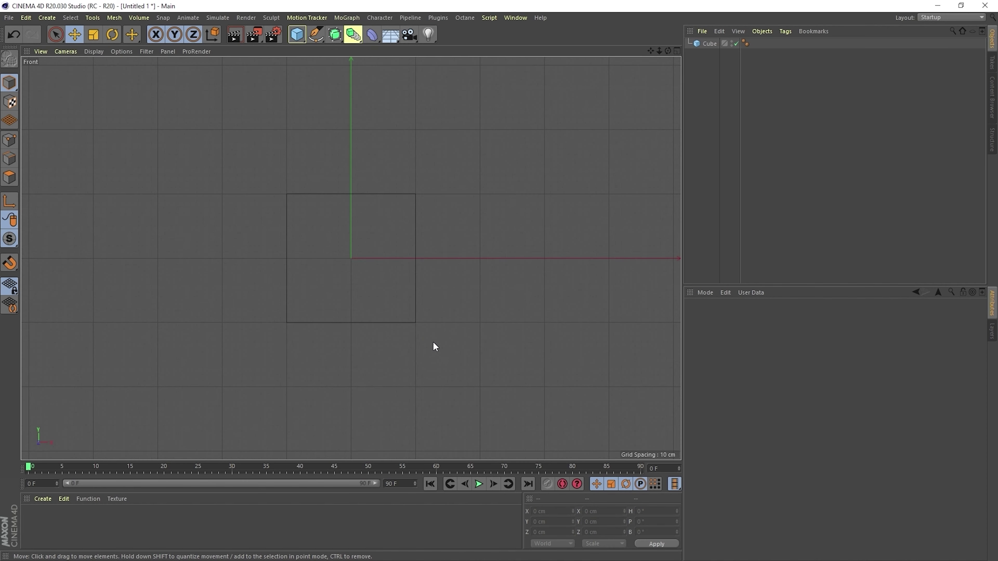
middle_click(200, 222)
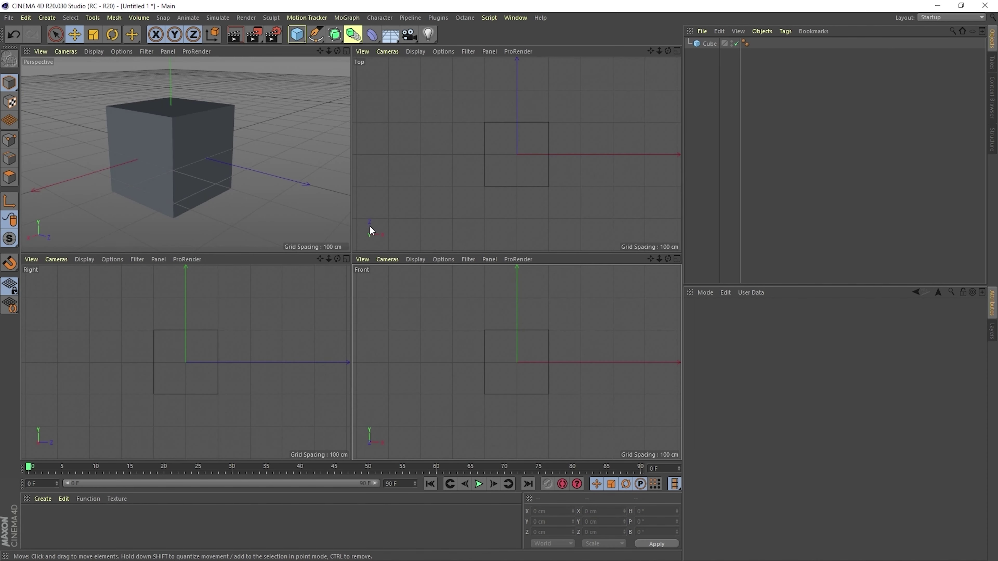
middle_click(97, 88)
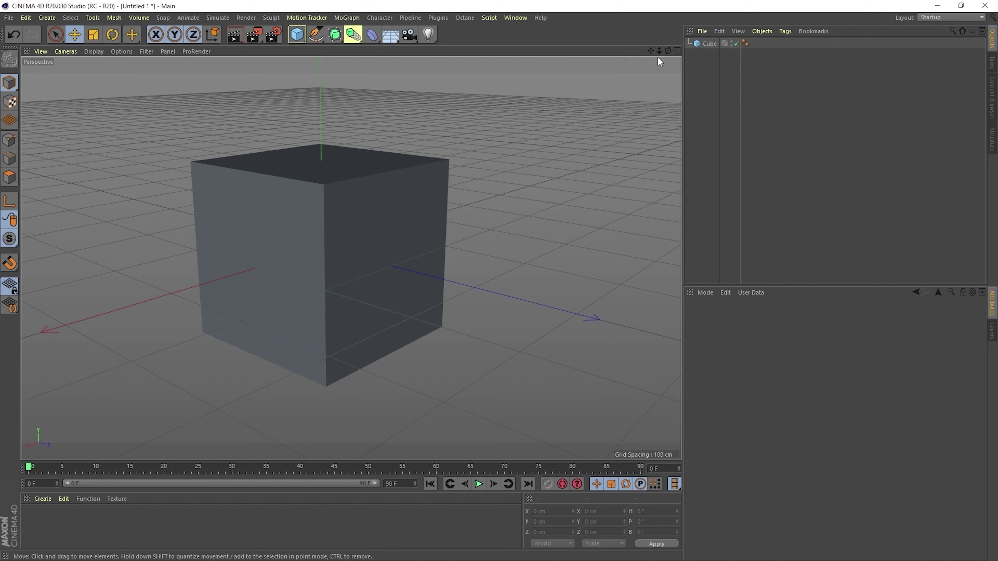
Select the cube and drag its axis handles to X 14.748, Y 28.267, Z 46.498 cm
click(315, 207)
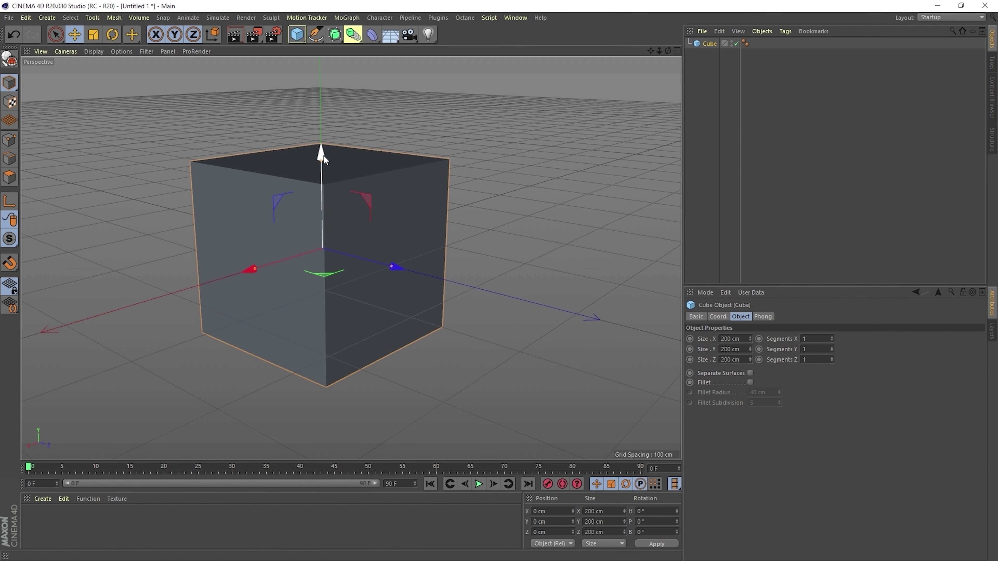
mouse_move(321, 154)
mouse_down()
mouse_move(313, 249)
mouse_move(307, 124)
mouse_up()
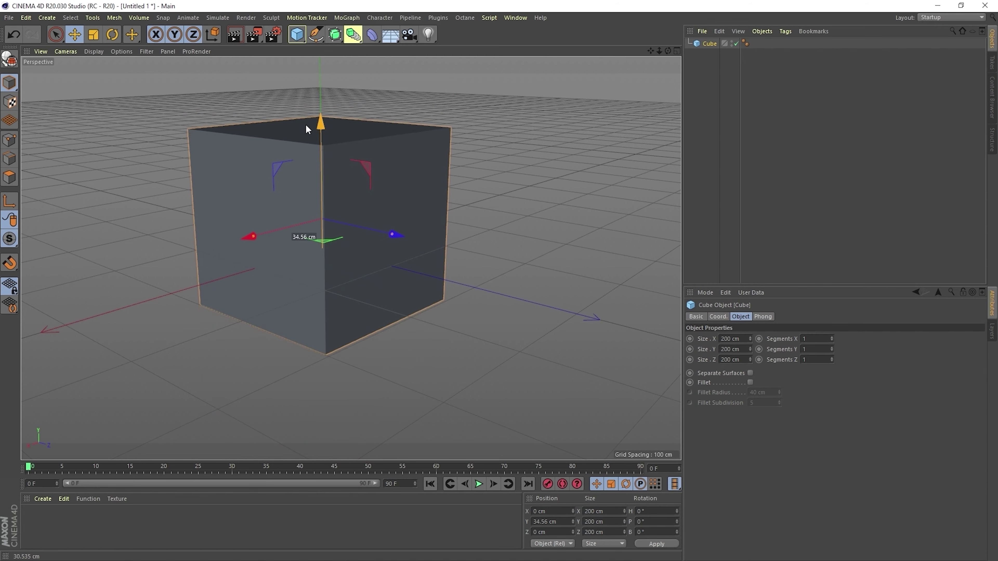
mouse_move(249, 239)
mouse_down()
mouse_move(241, 239)
mouse_move(306, 260)
mouse_move(229, 217)
mouse_up()
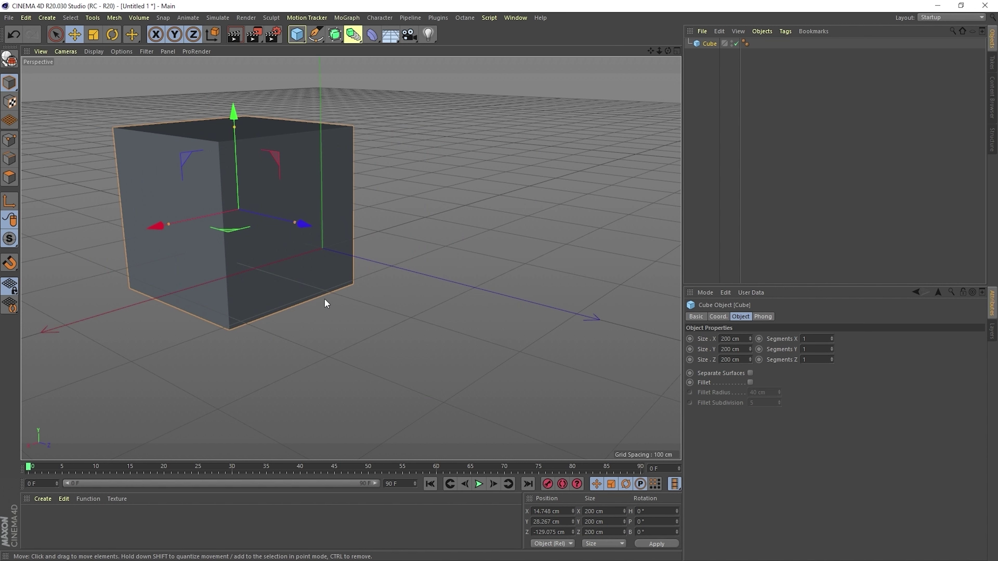
drag(325, 298, 433, 325)
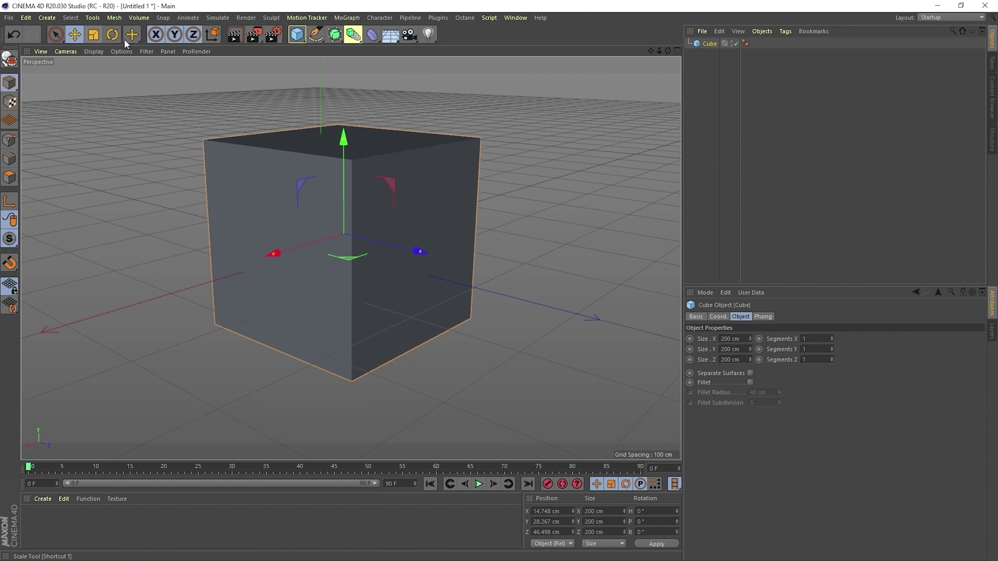
With the Scale tool, stretch the cube's height and scale it uniformly, undoing each change
click(94, 36)
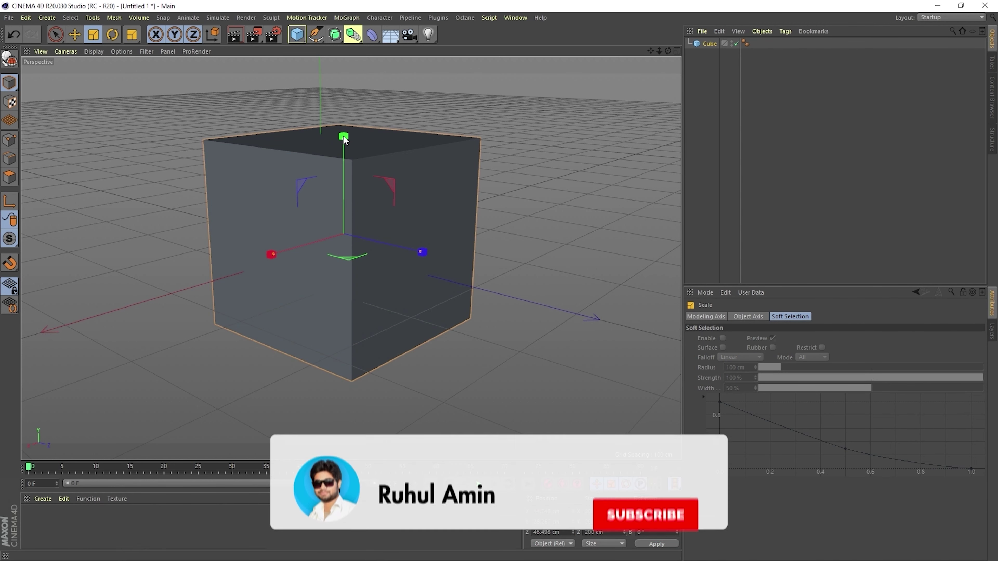
mouse_move(344, 139)
mouse_down()
mouse_move(343, 196)
mouse_move(344, 118)
mouse_up()
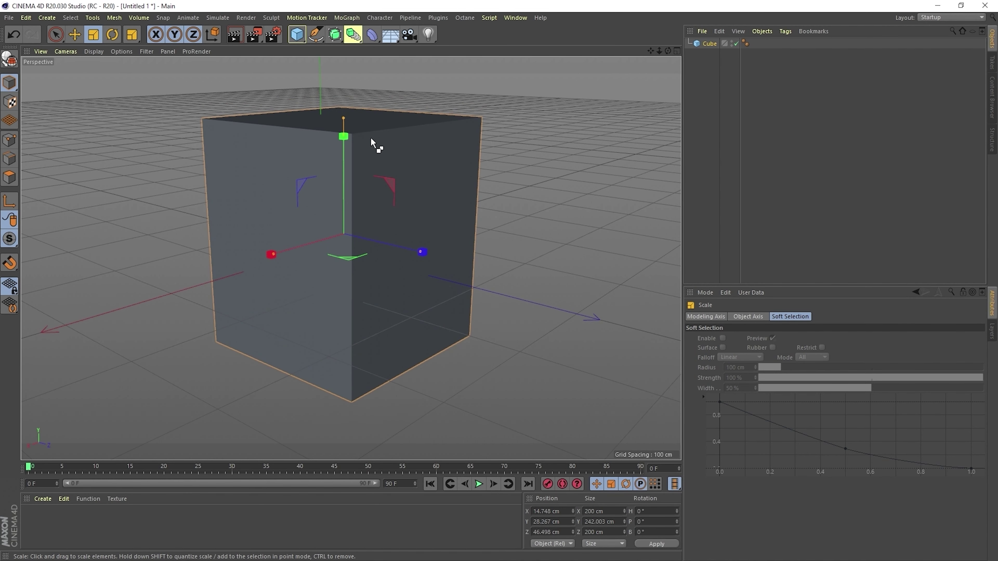
key(ctrl+z)
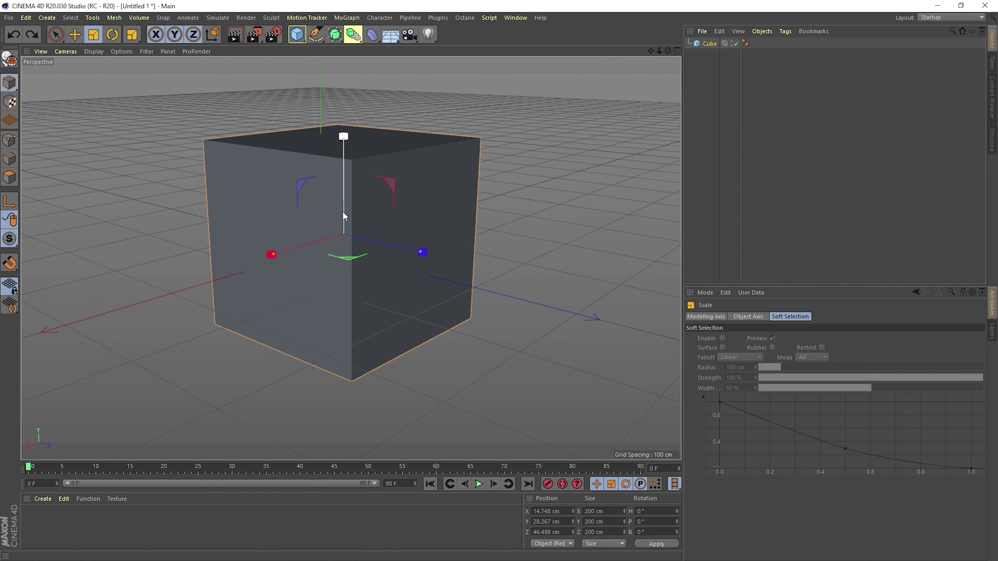
mouse_move(343, 206)
mouse_down()
mouse_move(338, 192)
mouse_move(349, 210)
mouse_move(340, 205)
mouse_up()
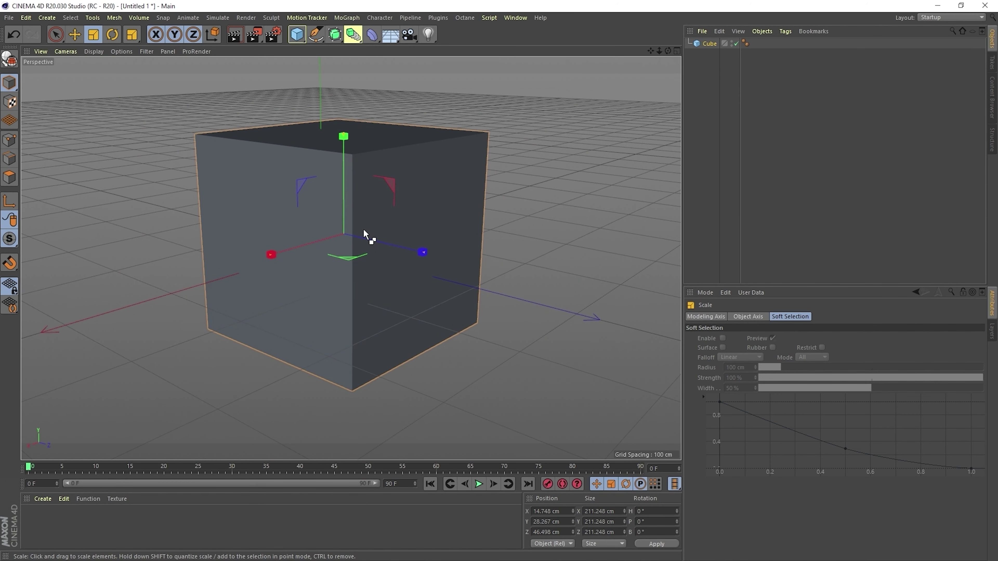
key(ctrl+z)
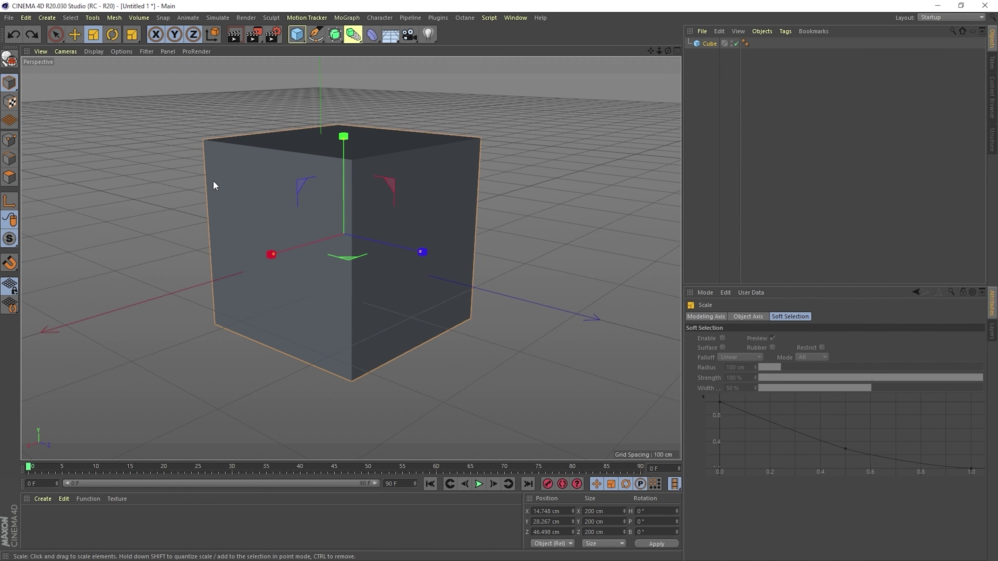
Rotate the cube on heading and pitch, undo both back to 0°, and activate Move
click(113, 36)
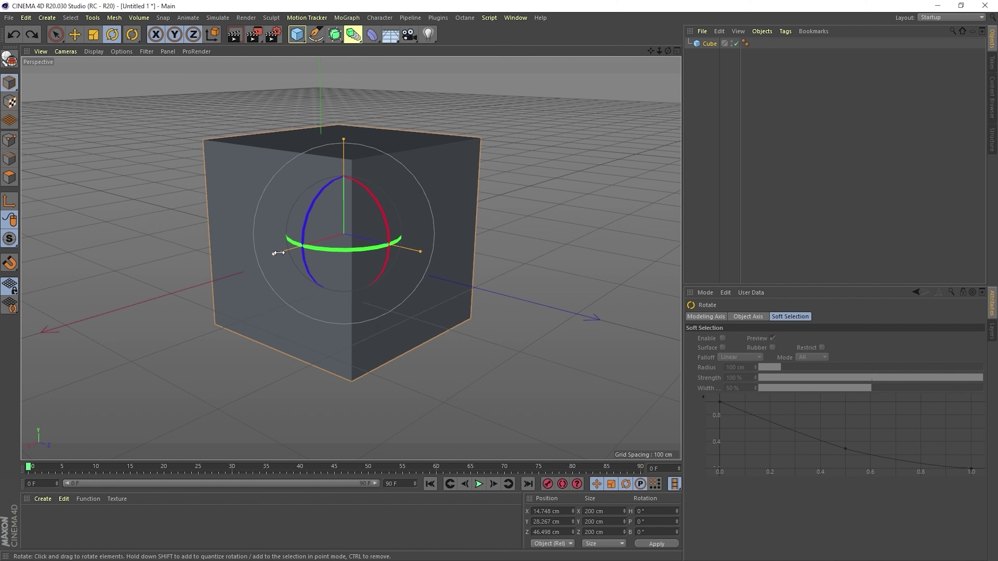
mouse_move(332, 252)
mouse_down()
mouse_move(129, 258)
mouse_move(452, 252)
mouse_move(408, 263)
mouse_move(276, 254)
mouse_move(422, 258)
mouse_move(232, 258)
mouse_up()
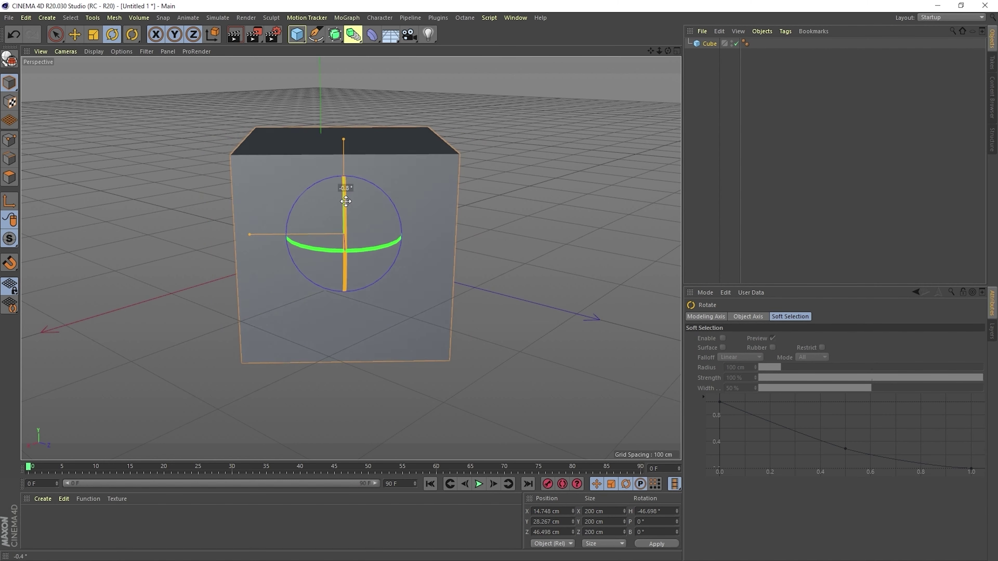
mouse_move(345, 192)
mouse_down()
mouse_move(315, 254)
mouse_move(367, 260)
mouse_move(272, 269)
mouse_up()
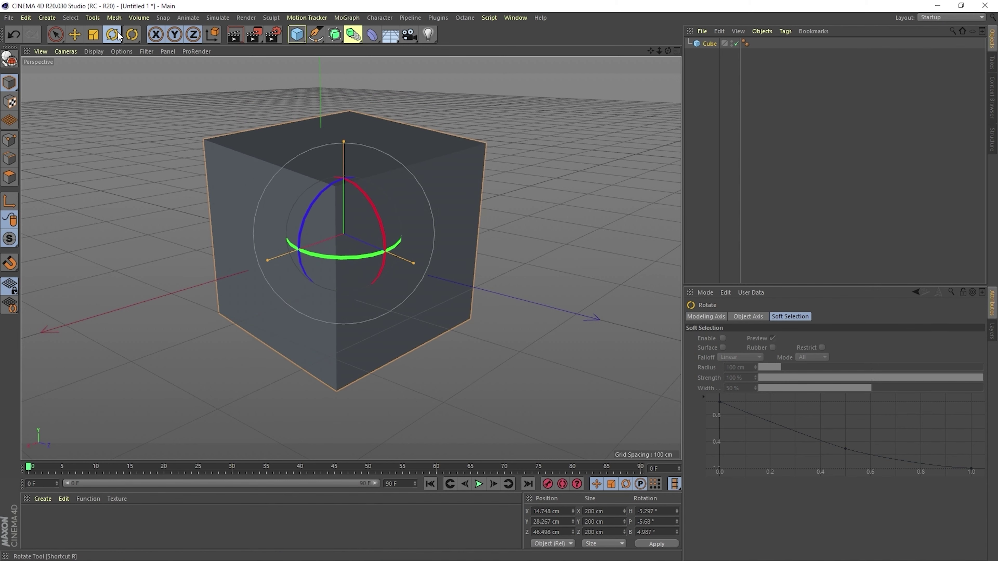
key(ctrl+z)
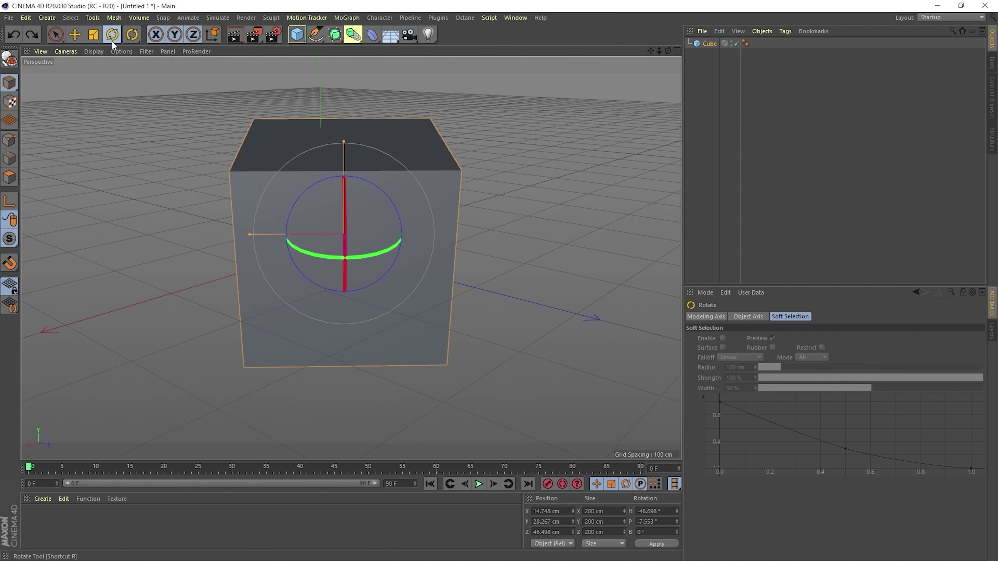
key(ctrl+z)
key(ctrl+z)
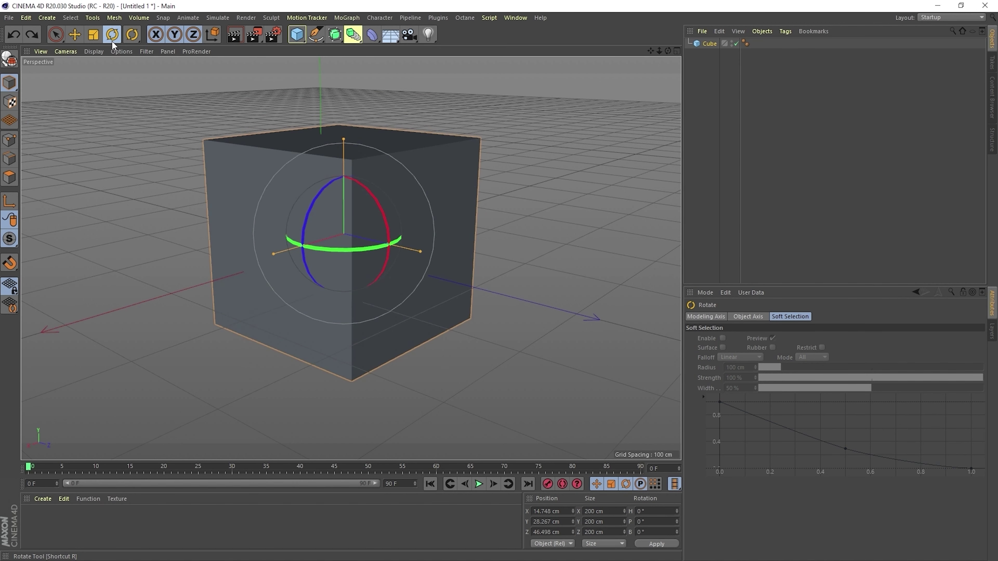
click(78, 36)
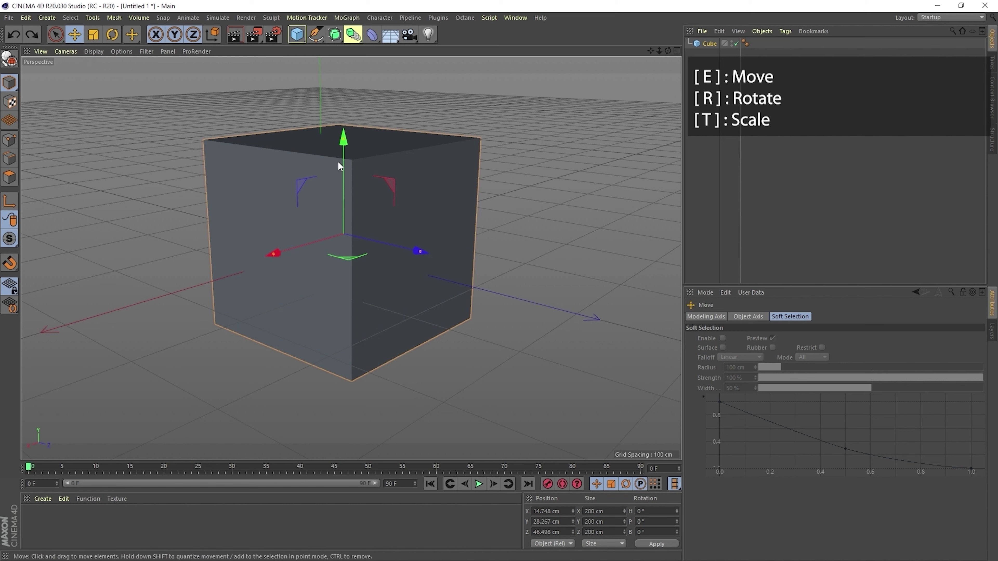
Try moving, banking about 19° and shrinking the cube, undoing each, then view transform tool alternatives
drag(343, 157, 329, 192)
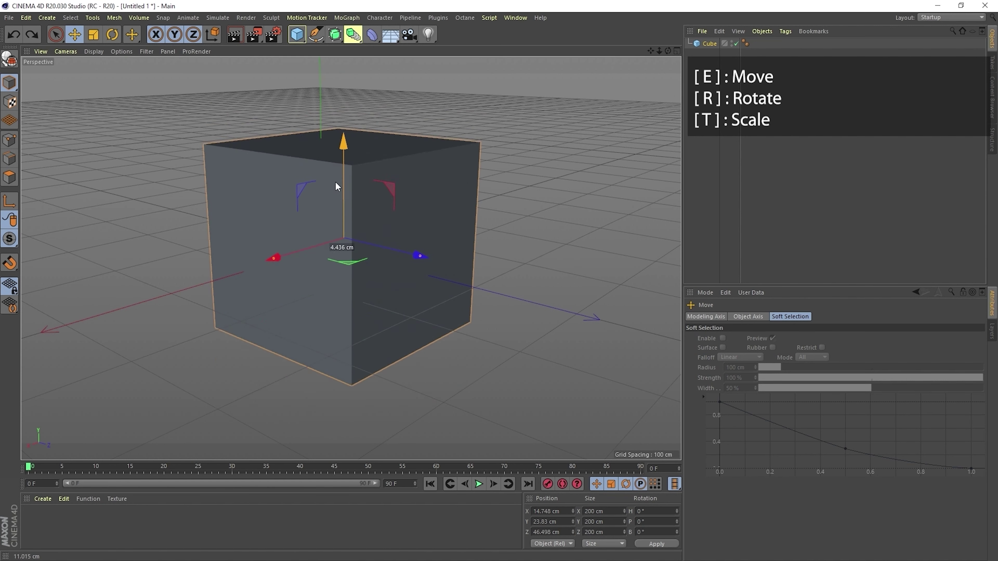
key(ctrl+z)
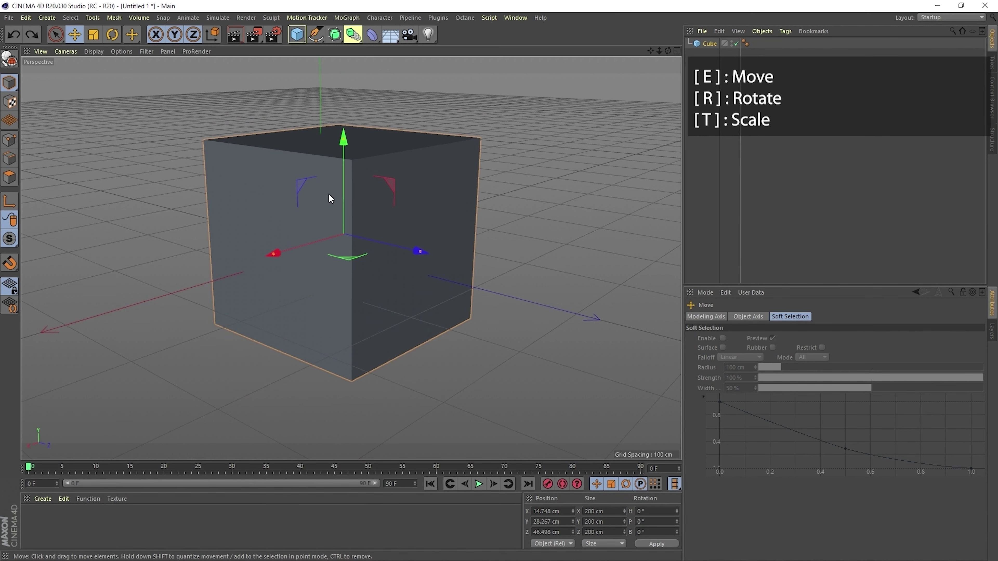
key(r)
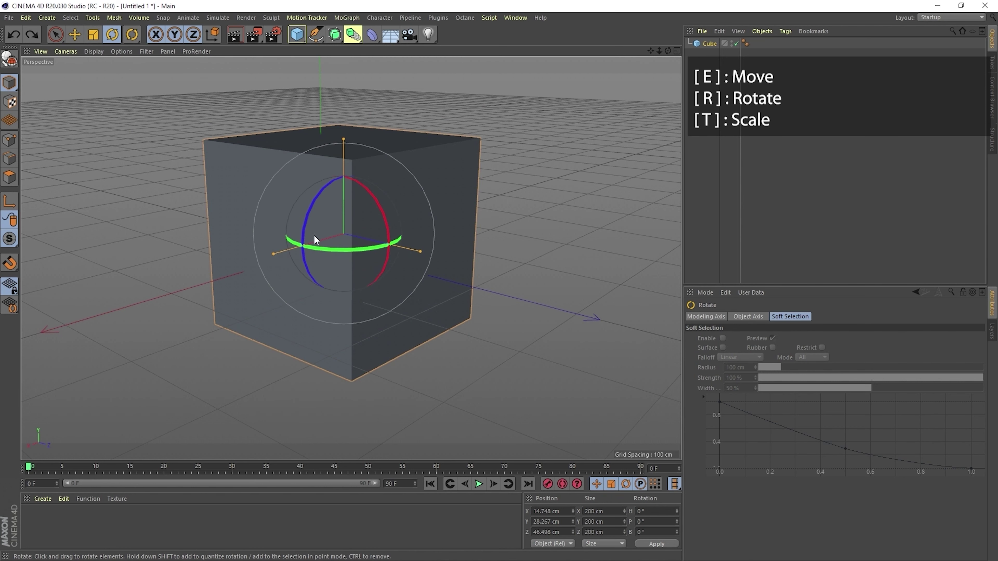
drag(314, 200, 290, 218)
key(t)
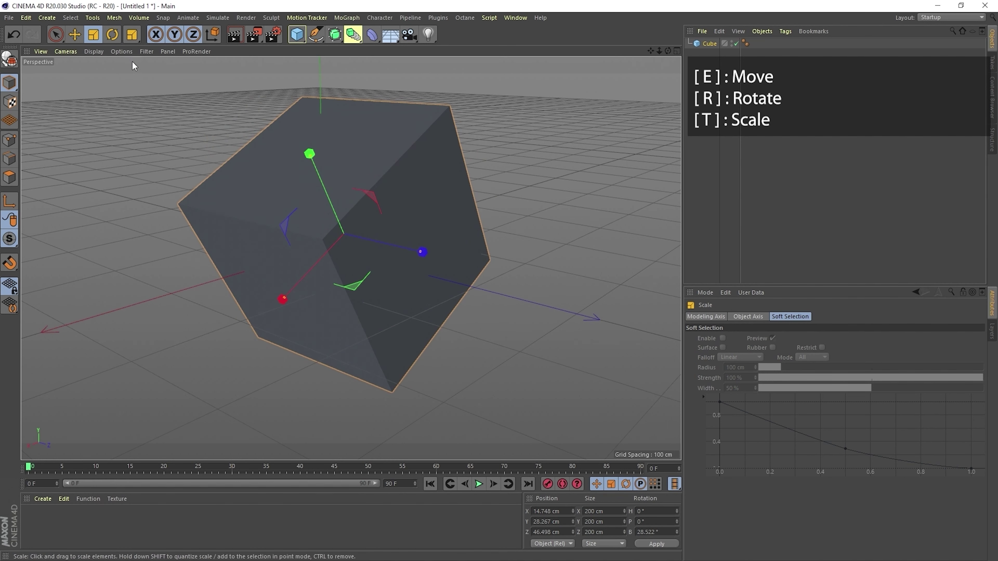
mouse_move(310, 153)
mouse_down()
mouse_move(344, 217)
mouse_move(315, 178)
mouse_up()
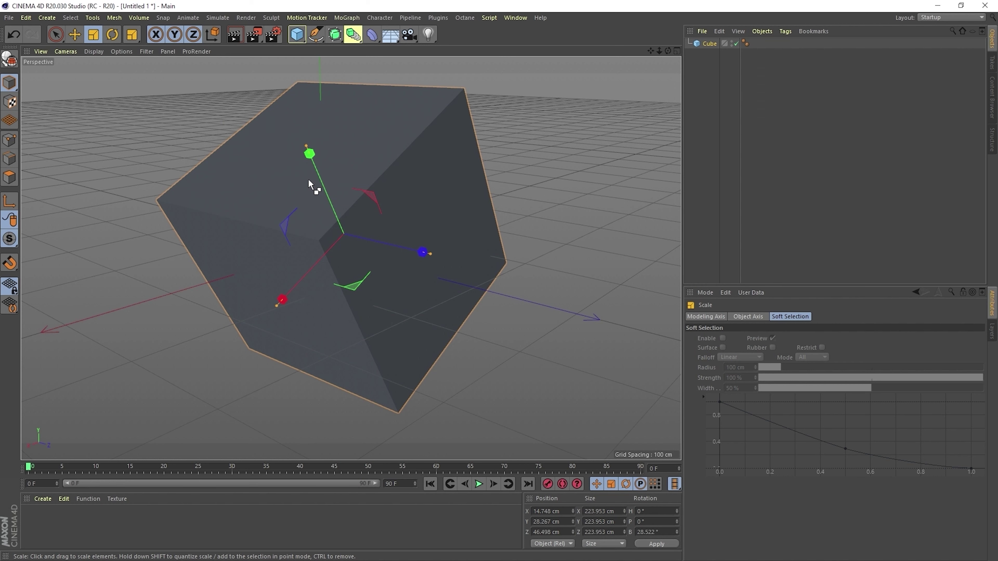
key(ctrl+z)
key(ctrl+z)
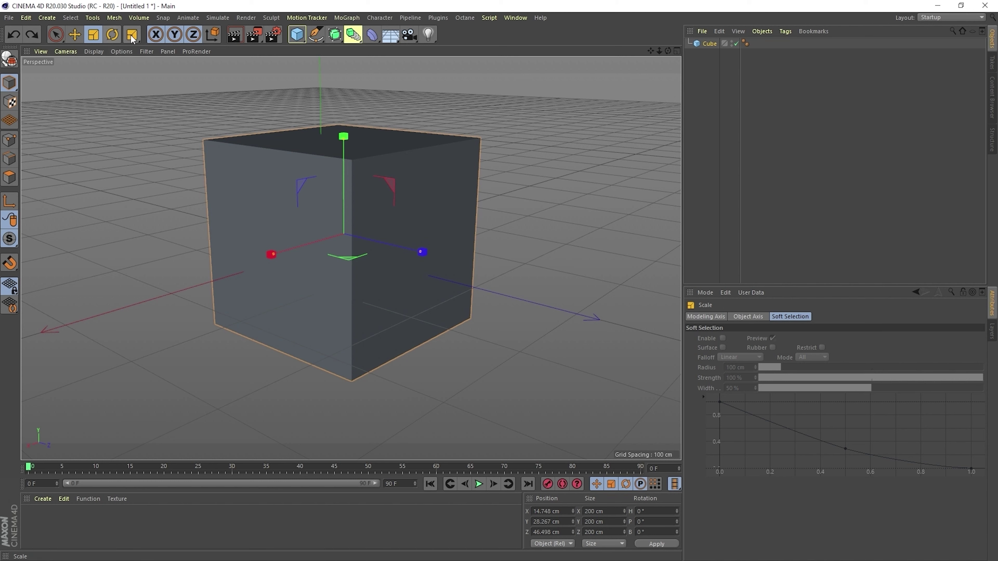
drag(132, 34, 142, 49)
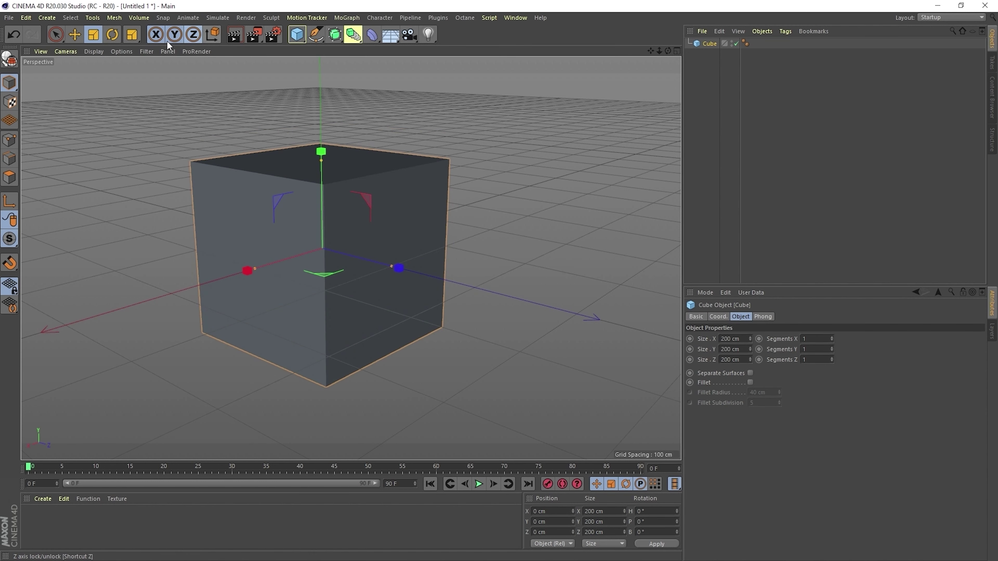
With the Y axis locked, slide the cube along the ground to X 50.285, Z -3.081 cm
click(75, 36)
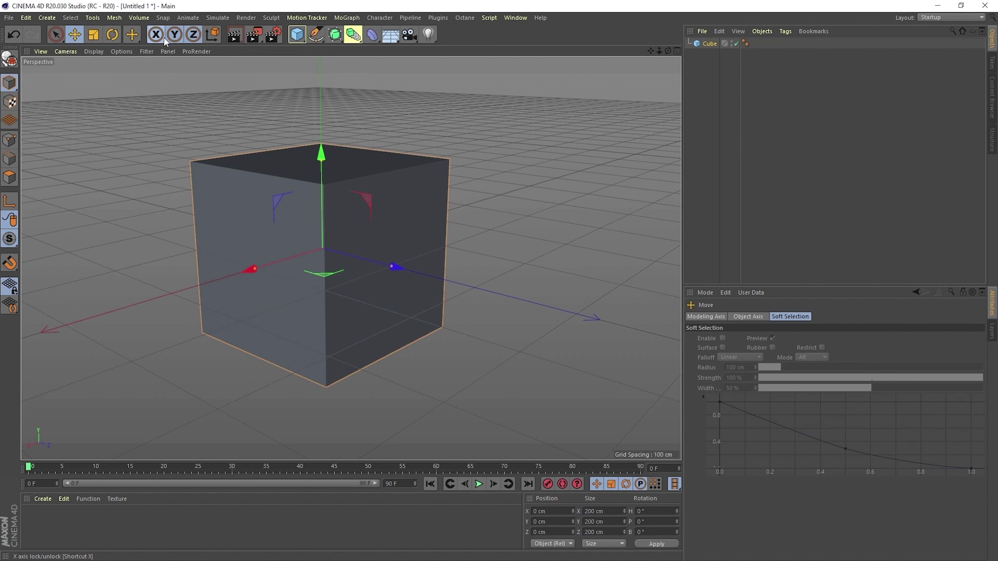
key(ctrl+z)
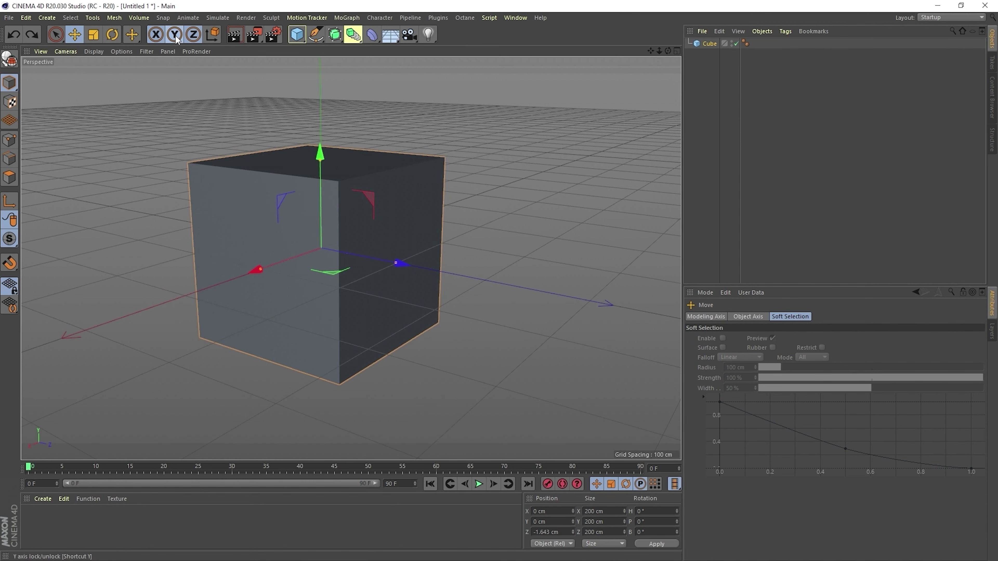
click(174, 35)
mouse_move(425, 197)
mouse_down()
mouse_move(461, 154)
mouse_move(282, 84)
mouse_up()
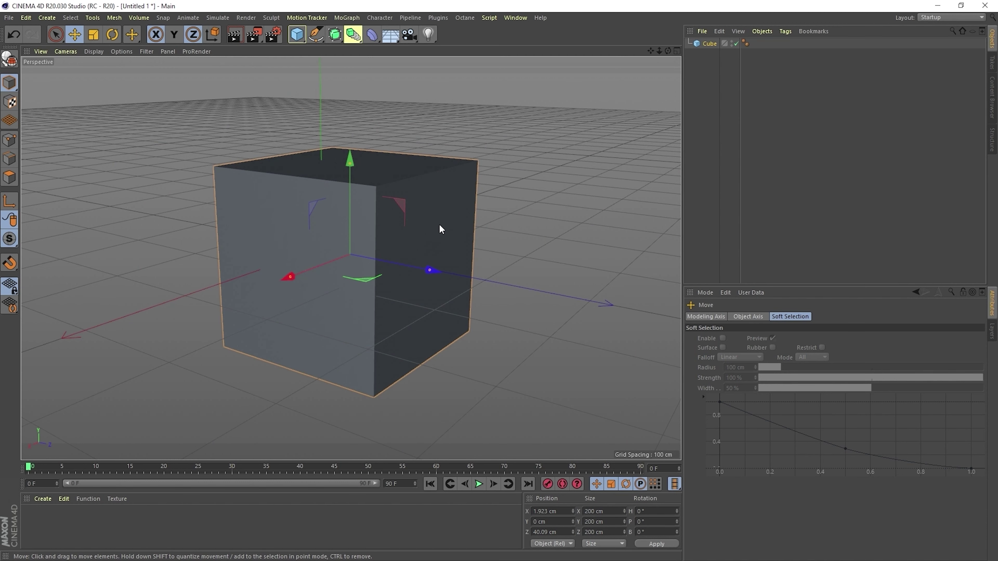
drag(465, 180, 408, 184)
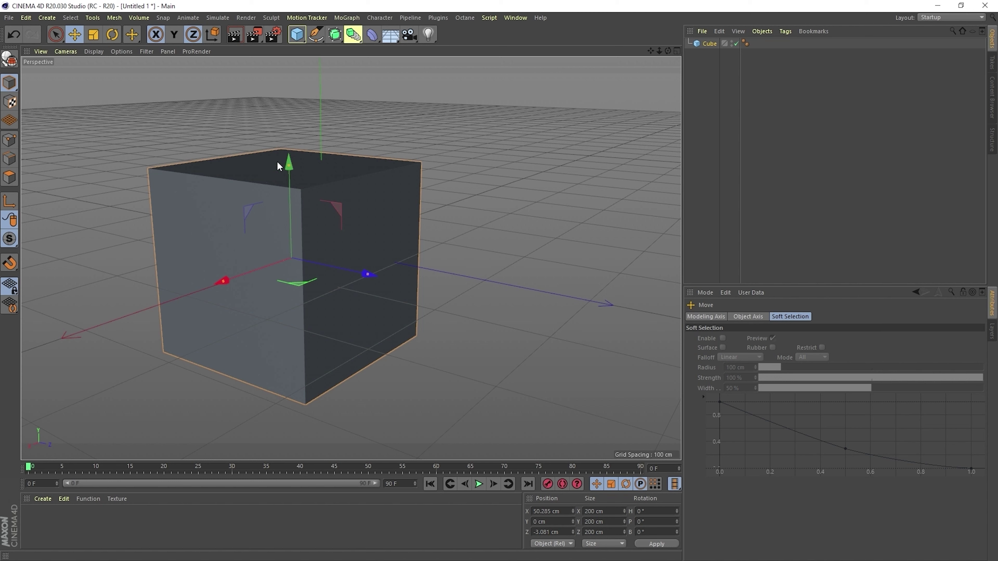
mouse_move(289, 158)
mouse_down()
mouse_move(292, 146)
mouse_move(281, 181)
mouse_up()
key(ctrl+z)
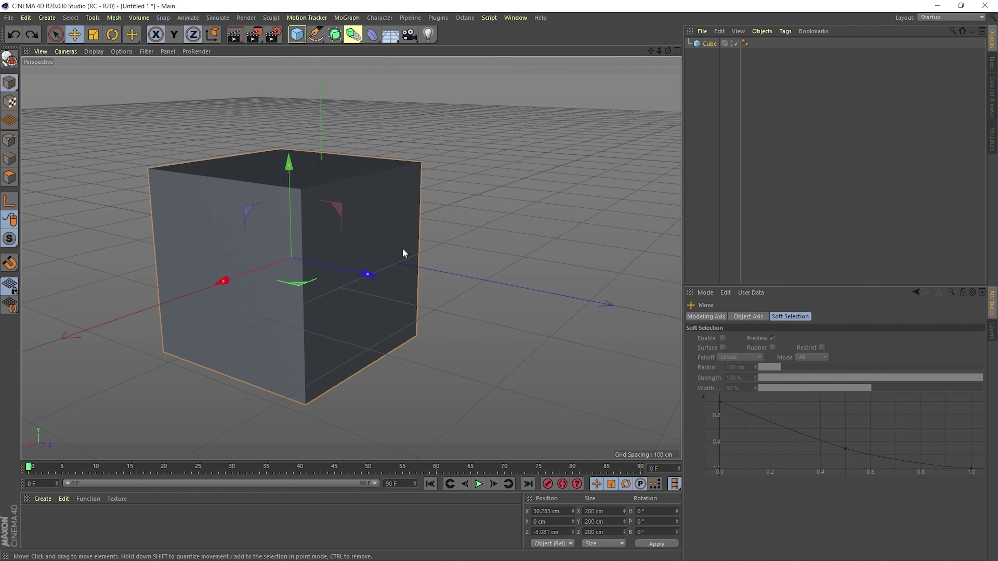
drag(385, 198, 358, 145)
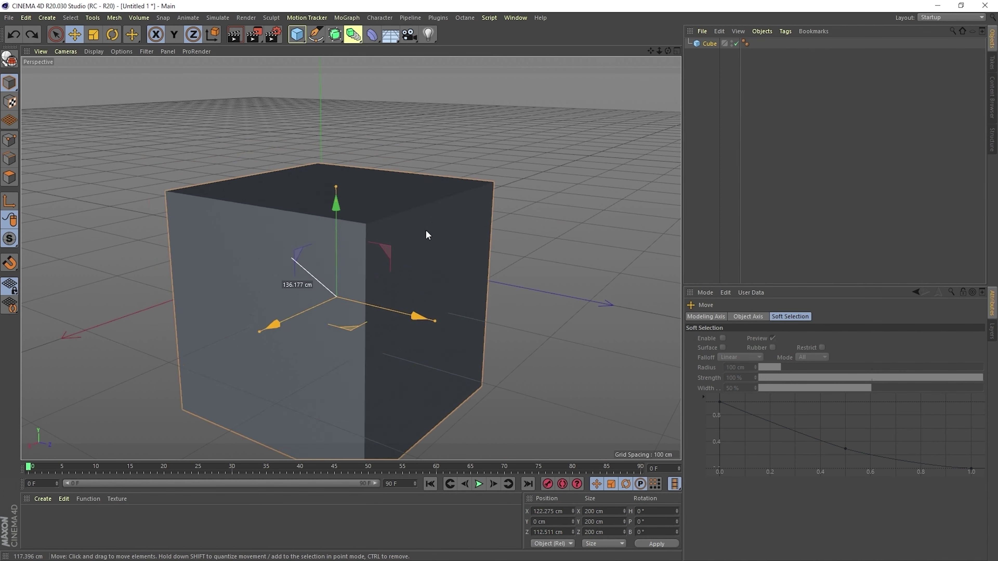
mouse_move(392, 172)
mouse_down()
mouse_move(352, 194)
mouse_move(522, 200)
mouse_move(359, 283)
mouse_move(350, 238)
mouse_move(419, 196)
mouse_move(365, 212)
mouse_up()
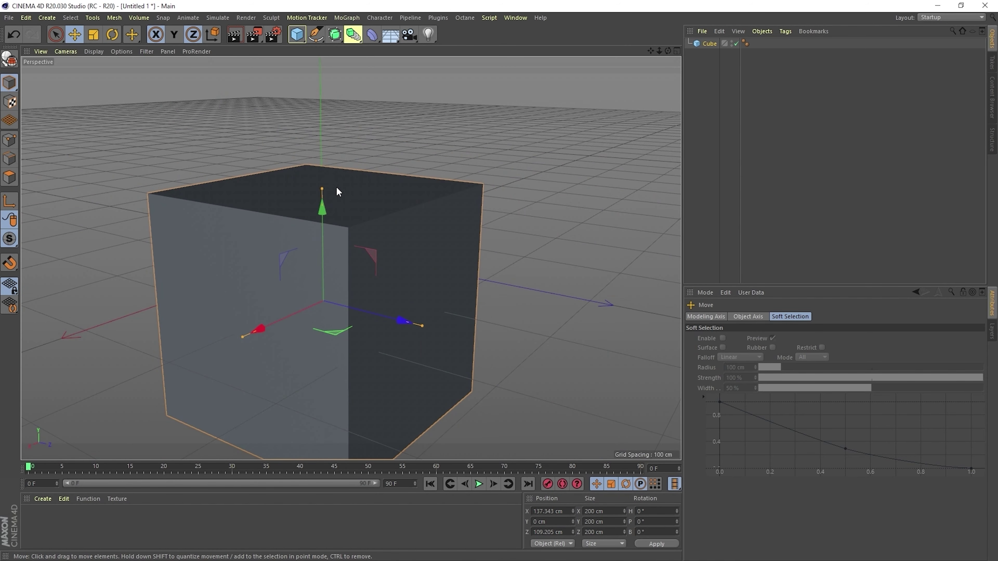
key(ctrl+z)
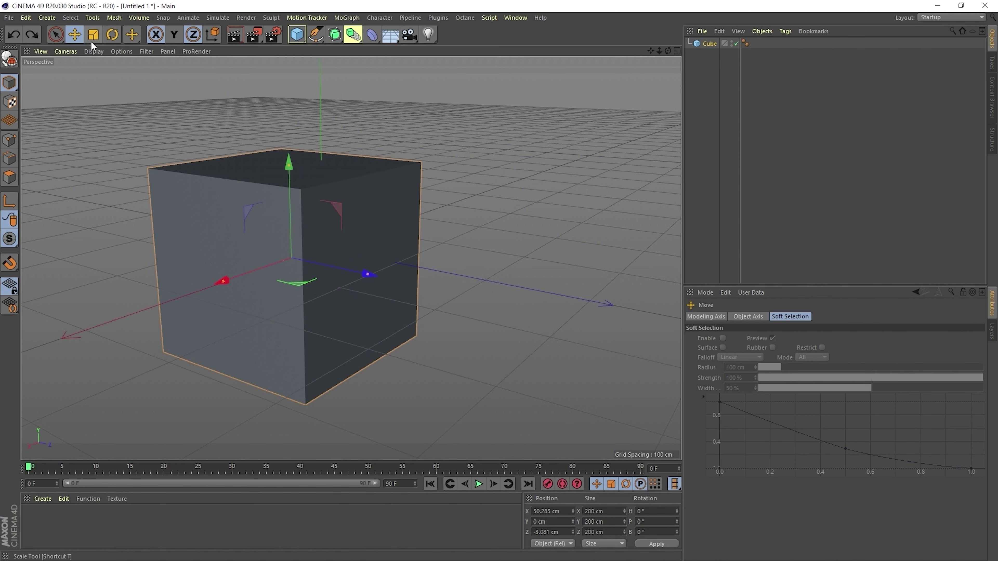
Scale the cube with Y and X axis locks to about 45.7%, then undo back to 200 cm
click(93, 35)
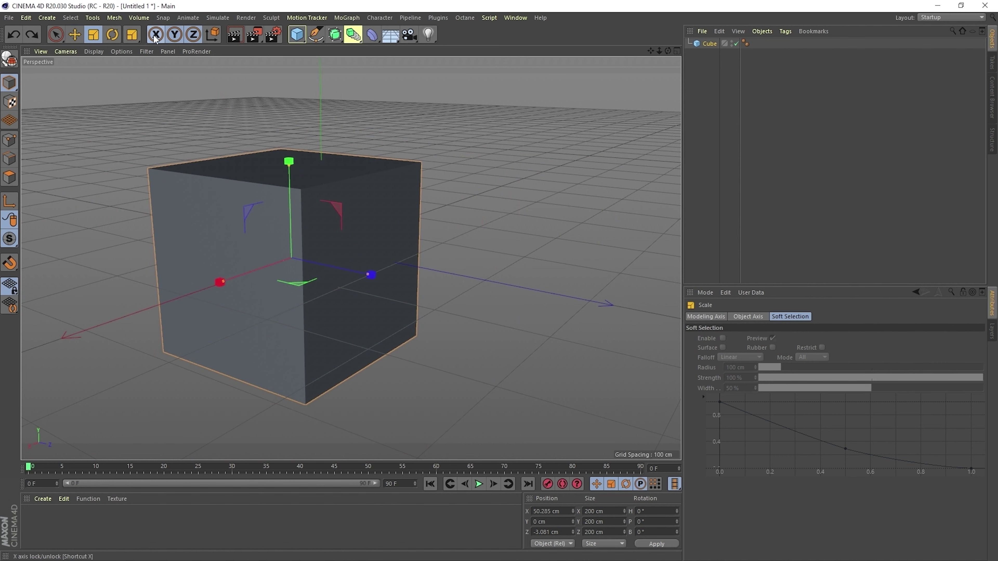
click(75, 35)
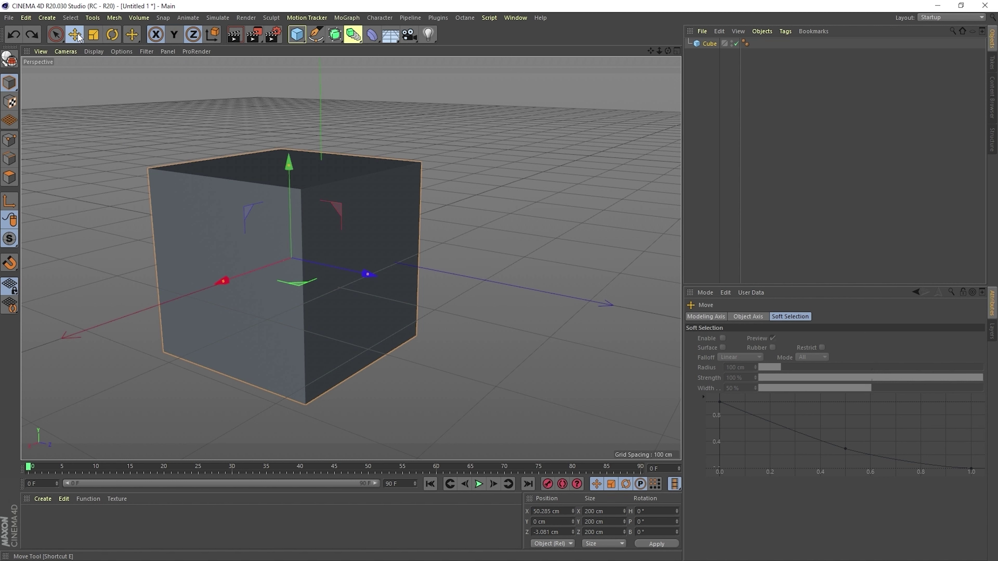
click(175, 35)
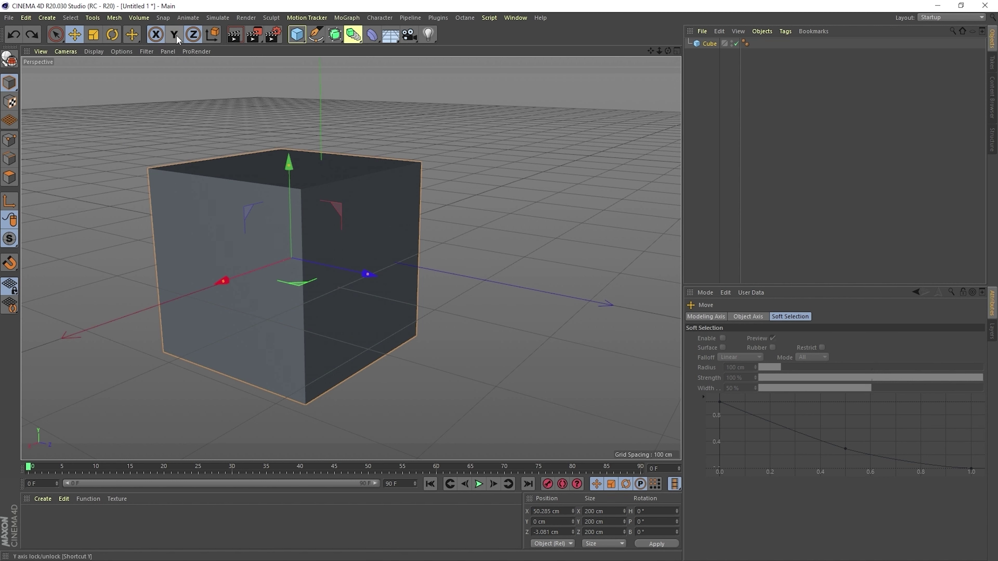
click(93, 34)
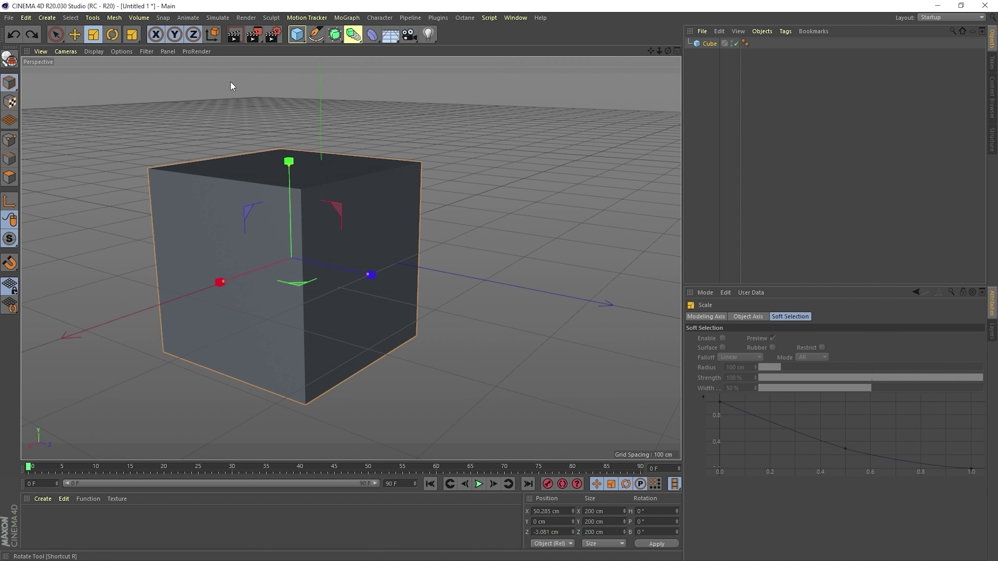
click(157, 35)
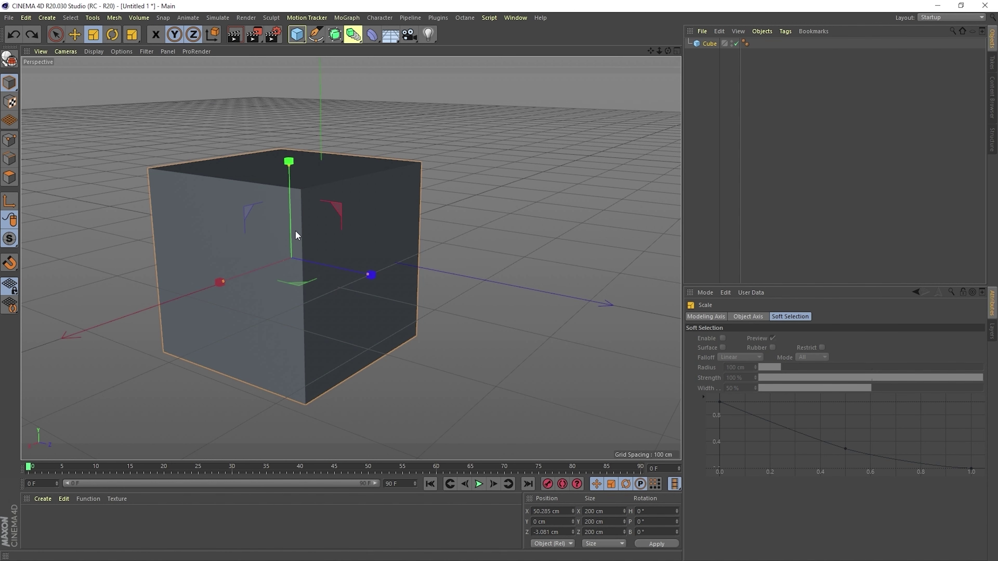
drag(295, 232, 43, 185)
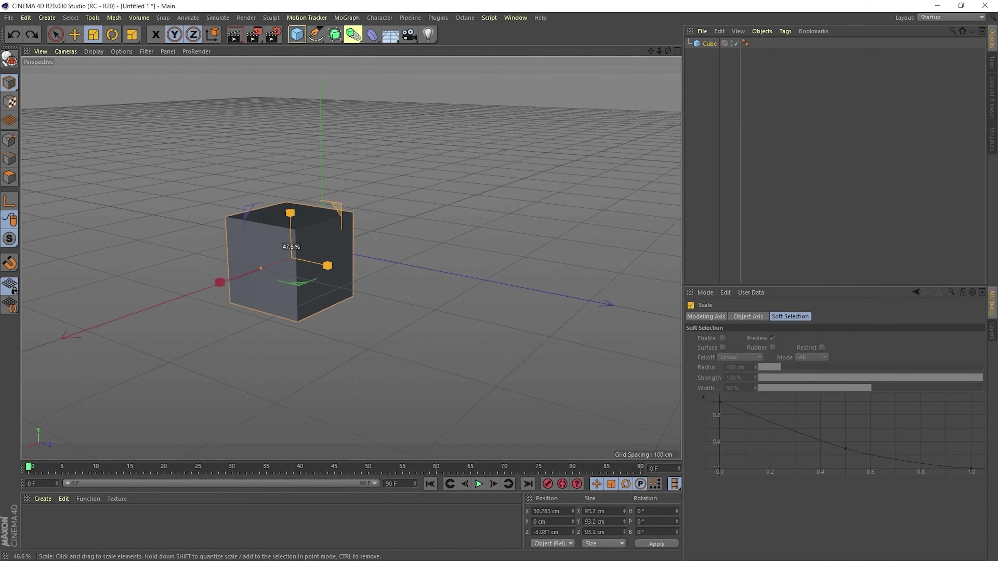
drag(43, 185, 38, 185)
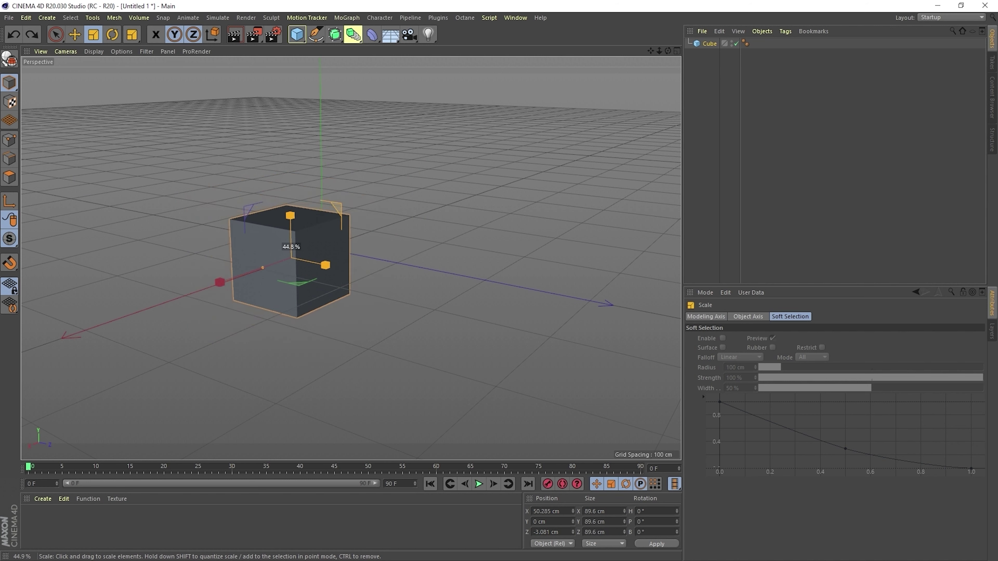
drag(37, 185, 30, 199)
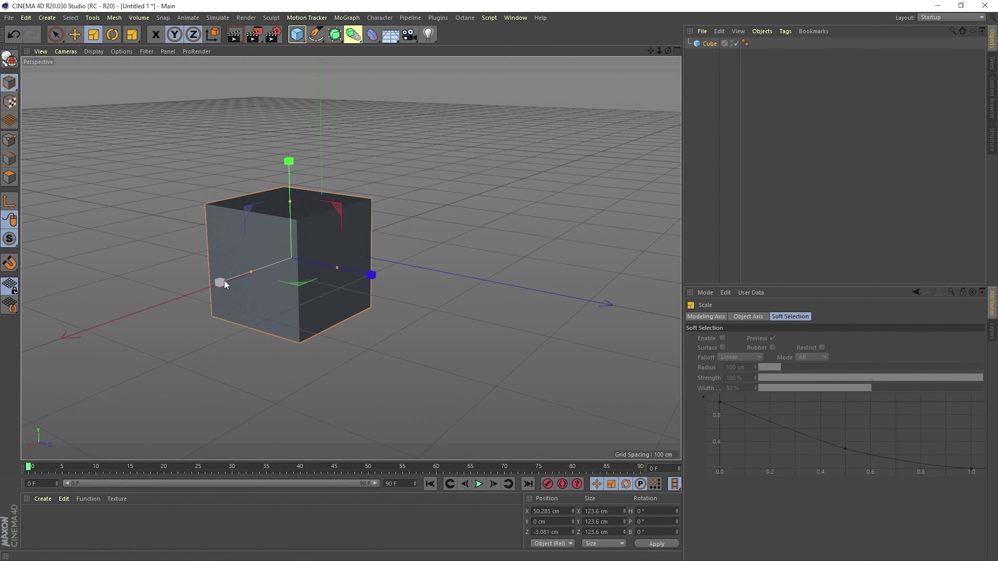
key(ctrl+z)
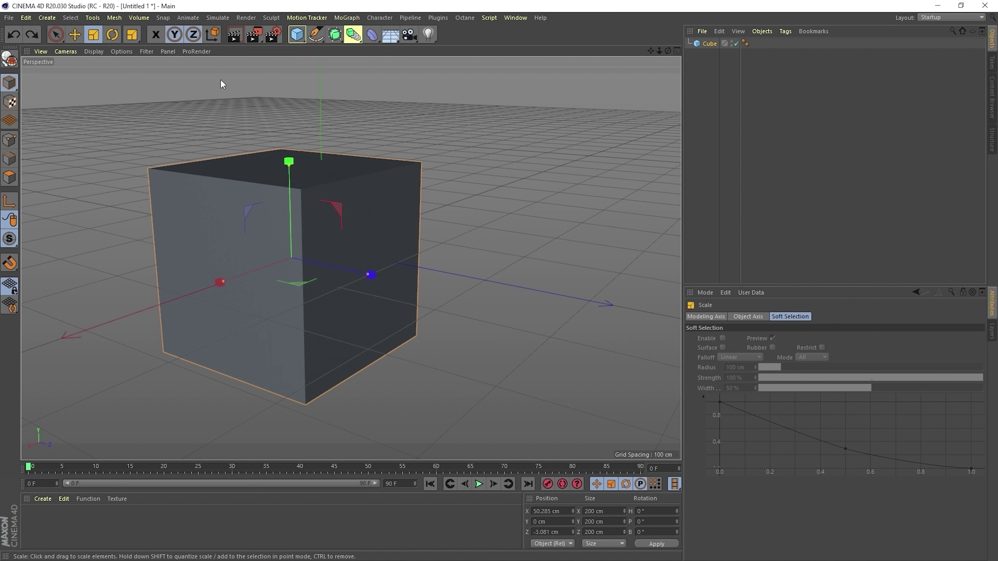
Delete the cube from the scene and re-enable the X axis
click(371, 222)
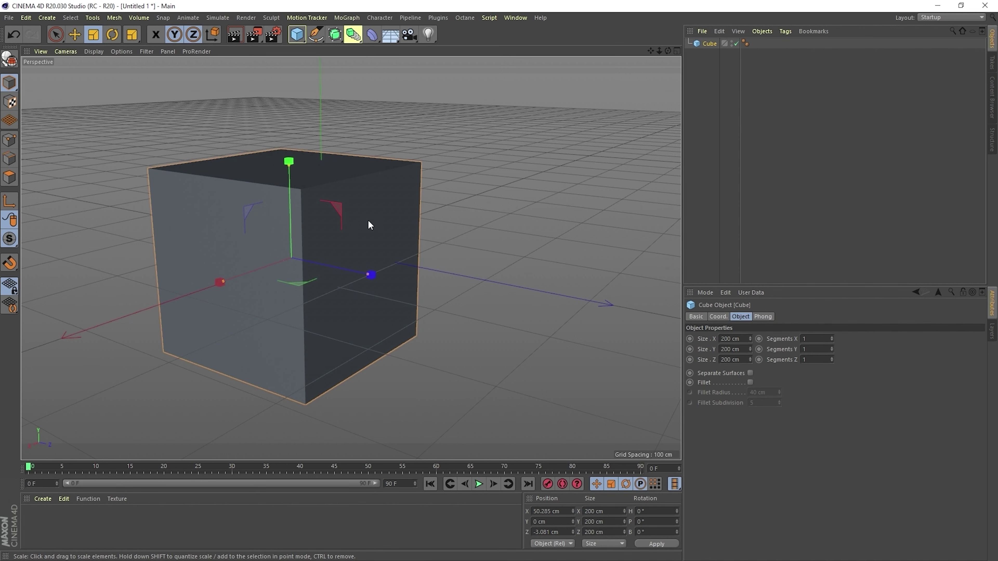
key(Delete)
click(156, 34)
Re-enable the Y axis for transforms and add a fresh default 200 cm cube
click(75, 34)
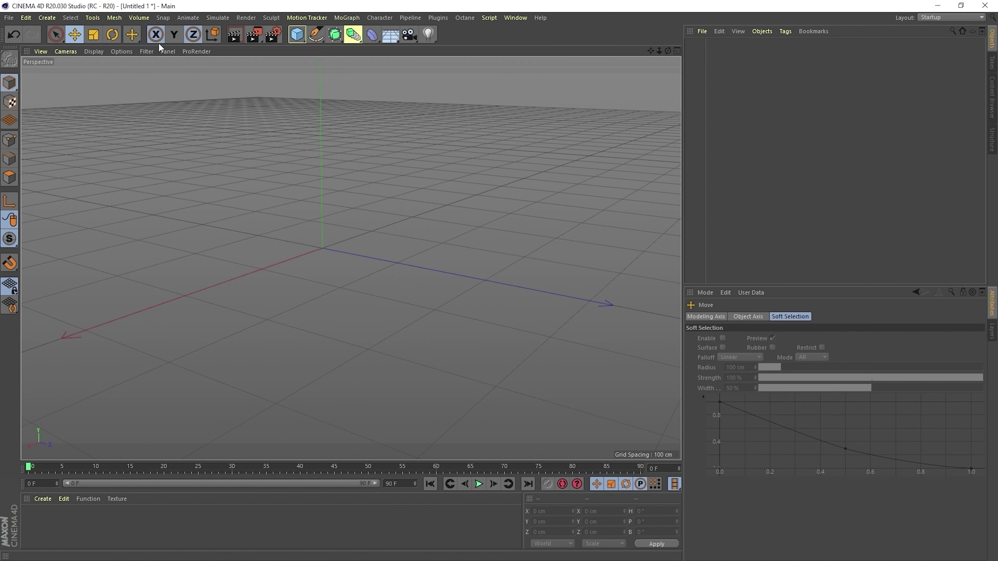
click(174, 34)
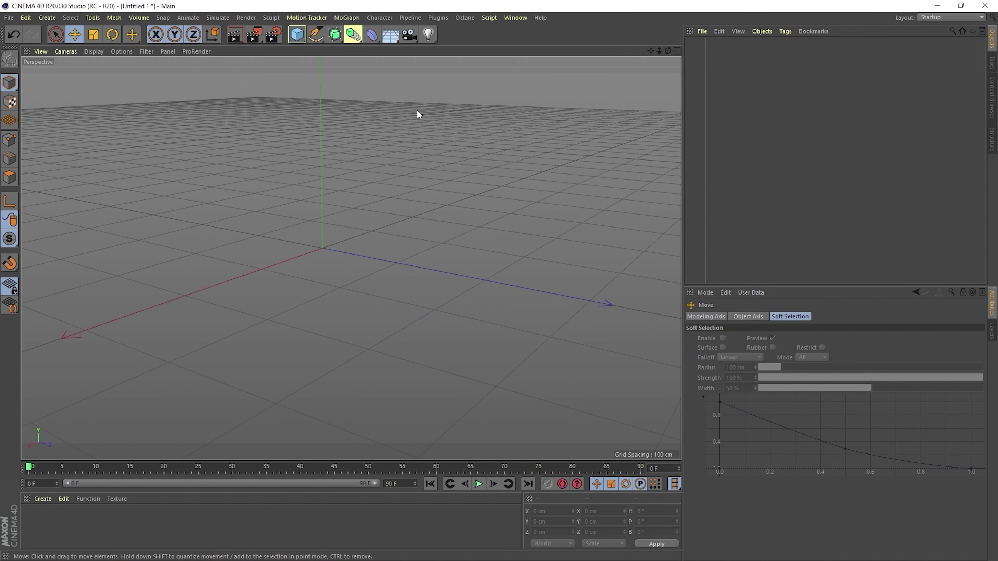
drag(296, 35, 380, 55)
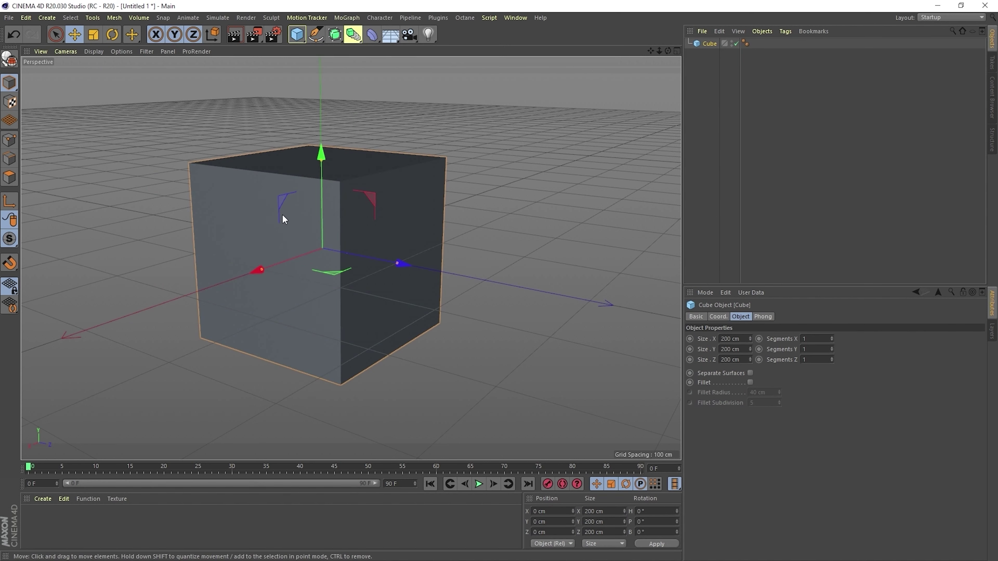
Bank the new cube about 38° on its B ring, ending with the Move tool active
click(112, 34)
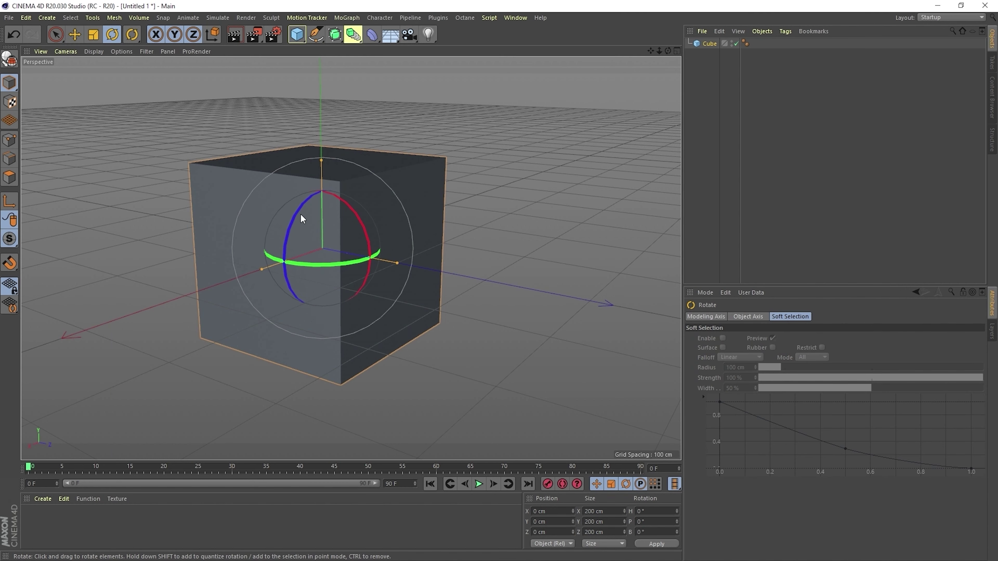
drag(294, 213, 286, 252)
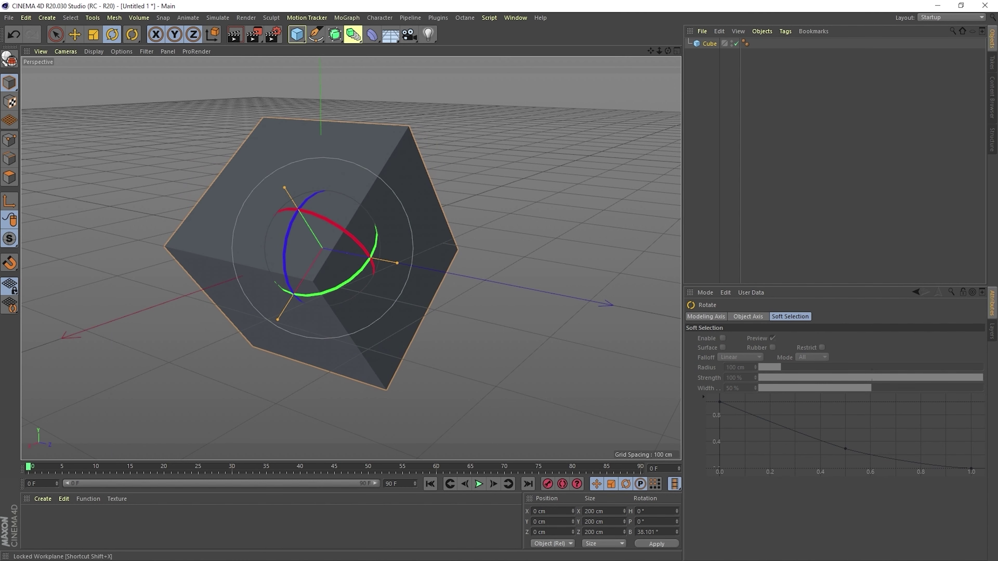
click(75, 36)
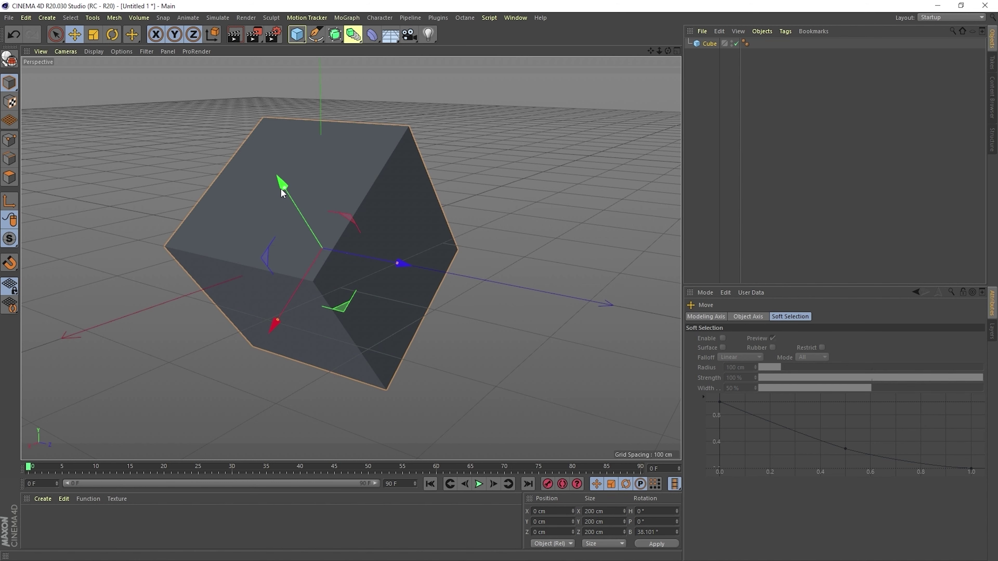
click(215, 37)
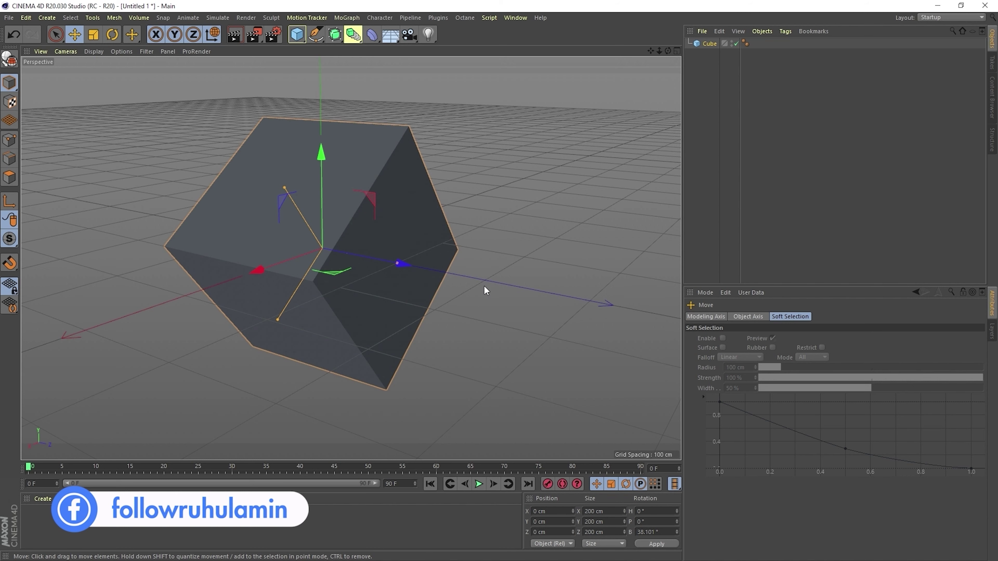
click(212, 35)
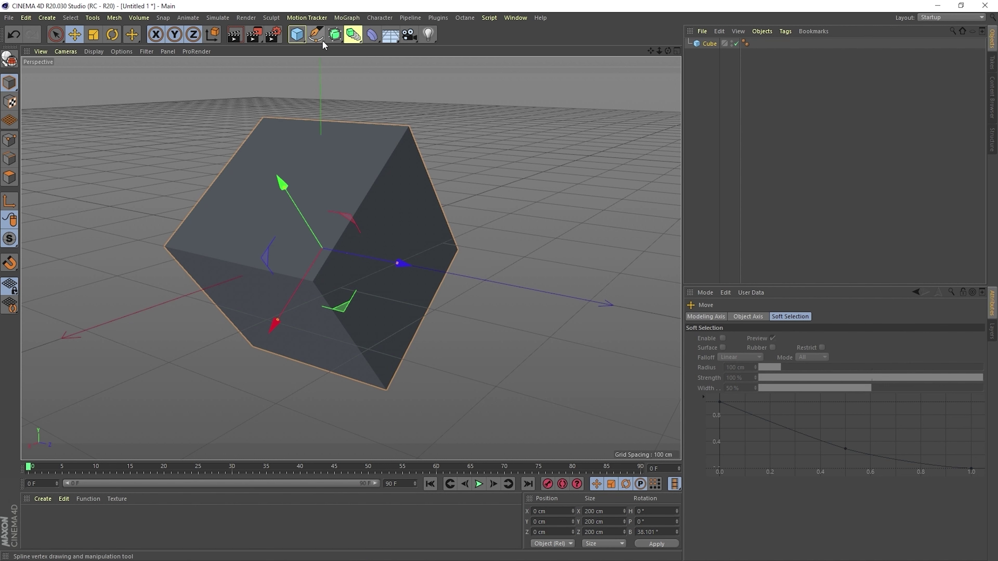
click(297, 39)
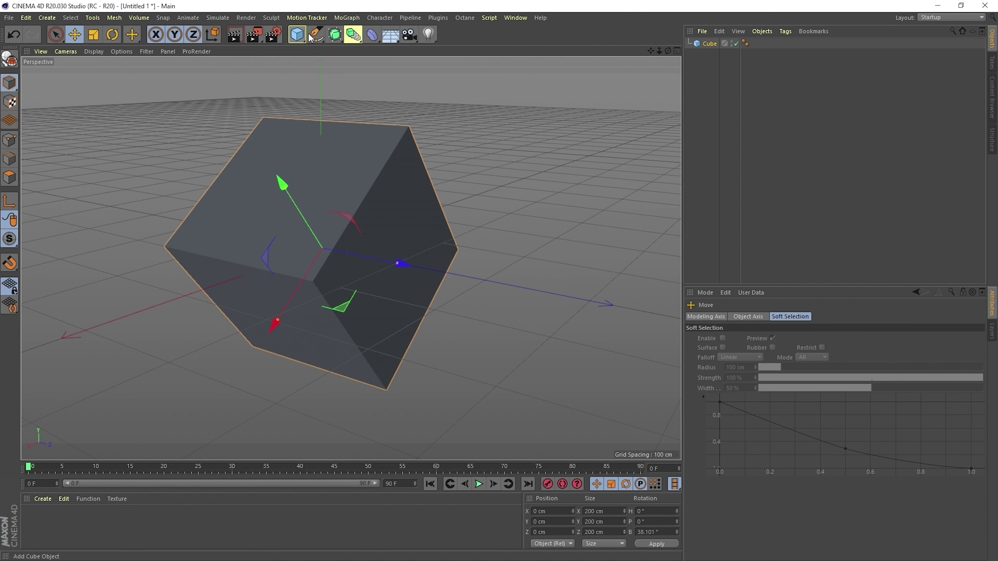
click(318, 38)
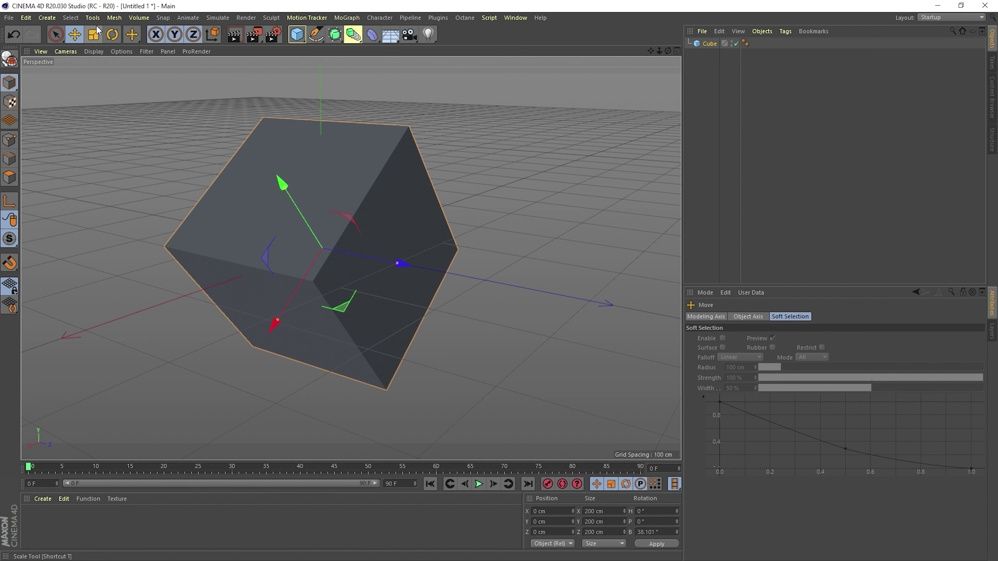
click(793, 83)
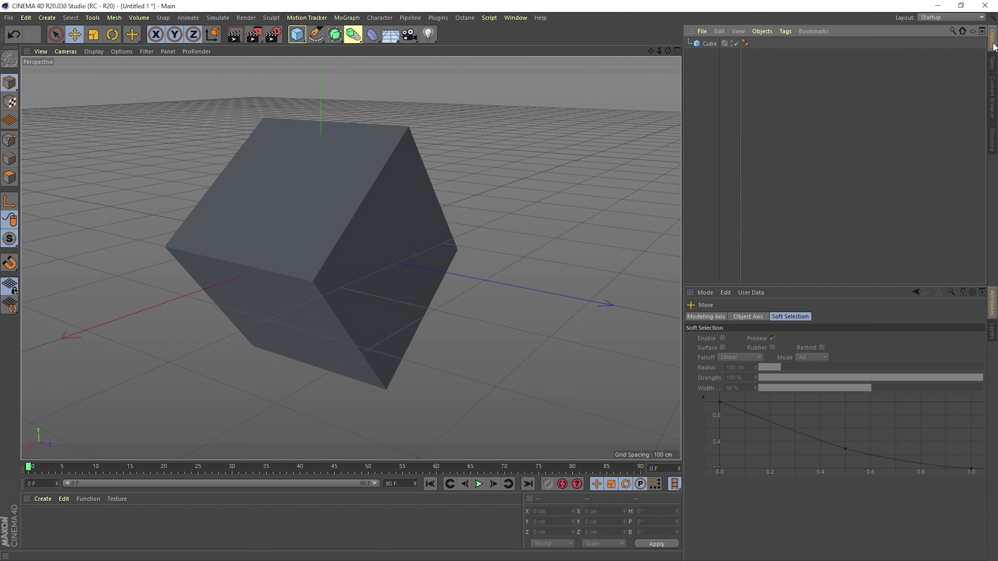
Browse the Content Browser and Structure panels, return to Objects, and open the primitives palette
click(992, 101)
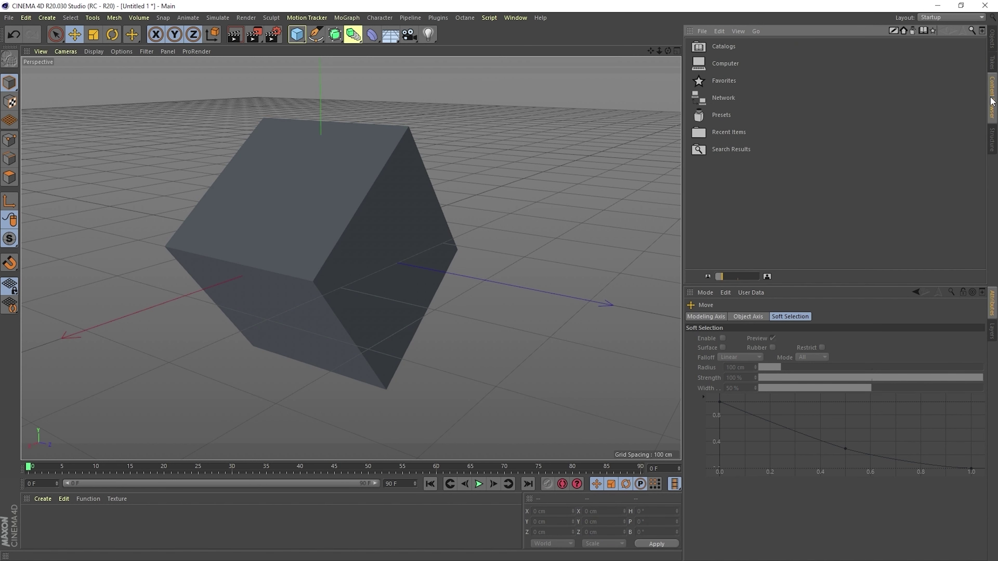
click(992, 144)
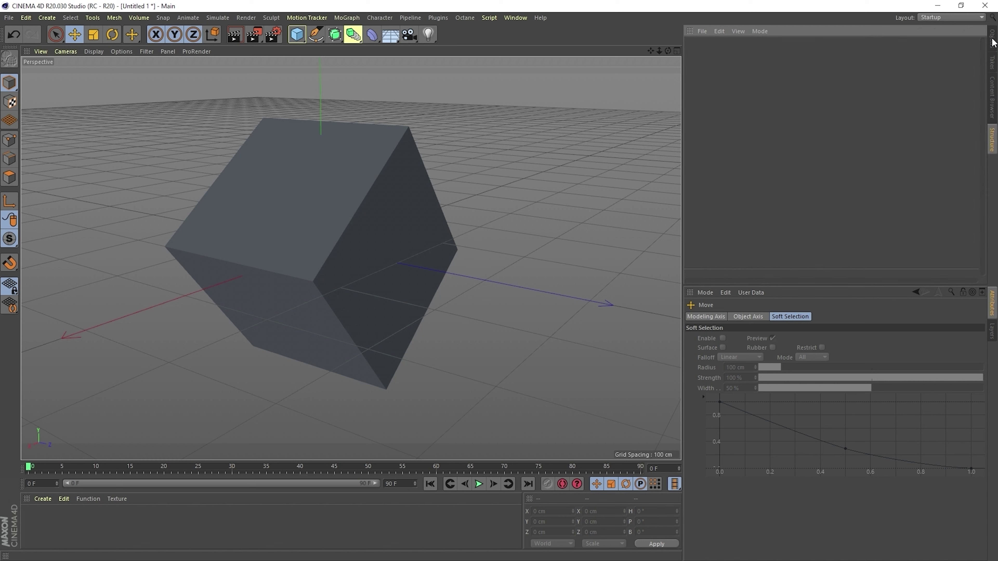
click(993, 44)
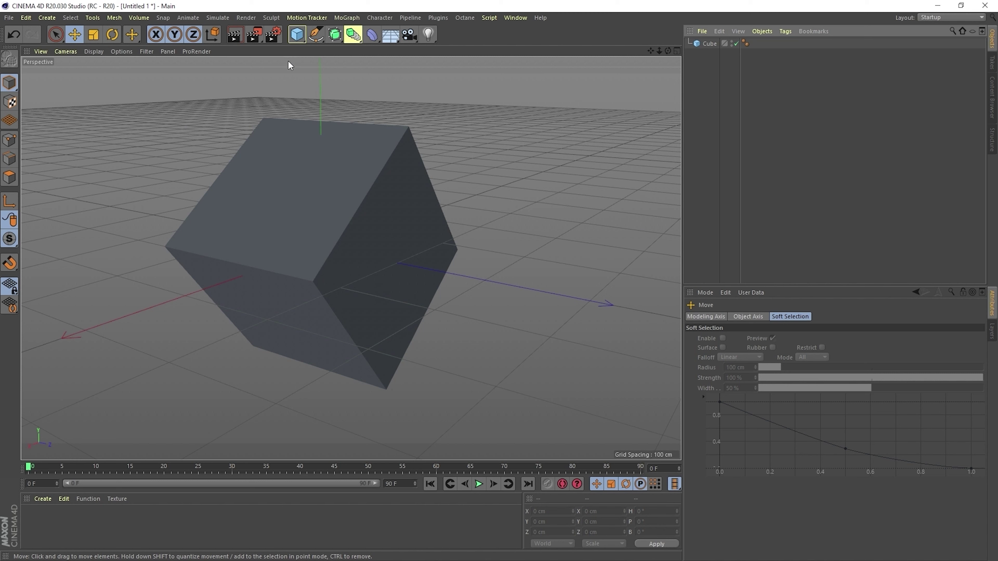
click(297, 35)
Add a cone, slide it to X -603 cm, make it 267 cm tall, and fillet the Cube
click(457, 51)
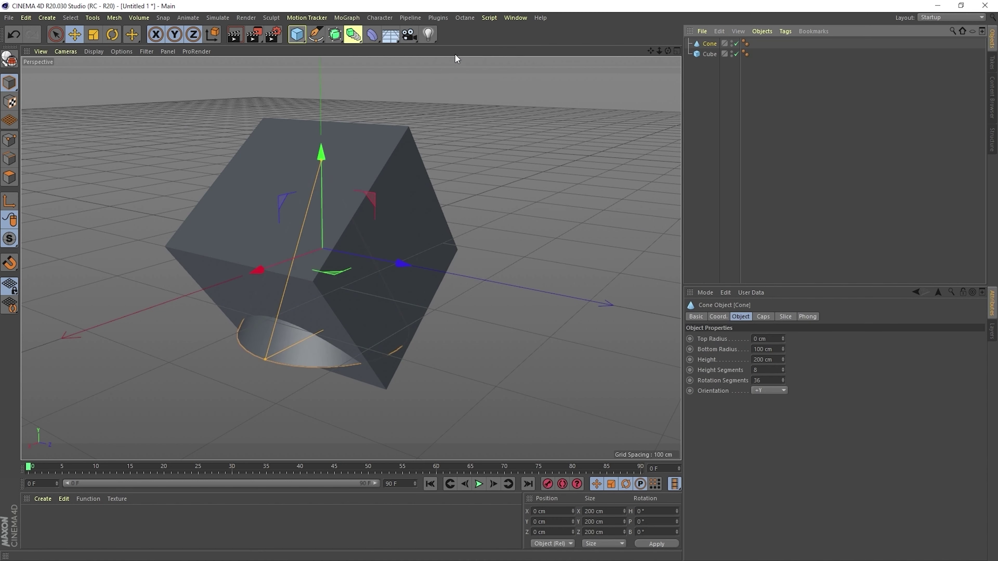
drag(274, 275, 490, 205)
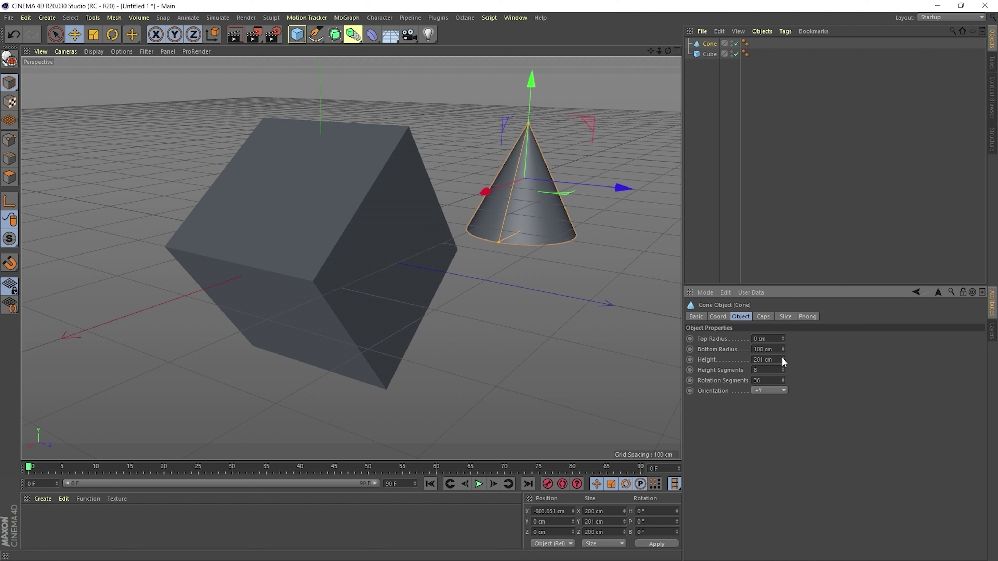
drag(783, 370, 784, 365)
click(784, 358)
mouse_move(783, 360)
mouse_down()
mouse_move(783, 338)
mouse_move(773, 384)
mouse_up()
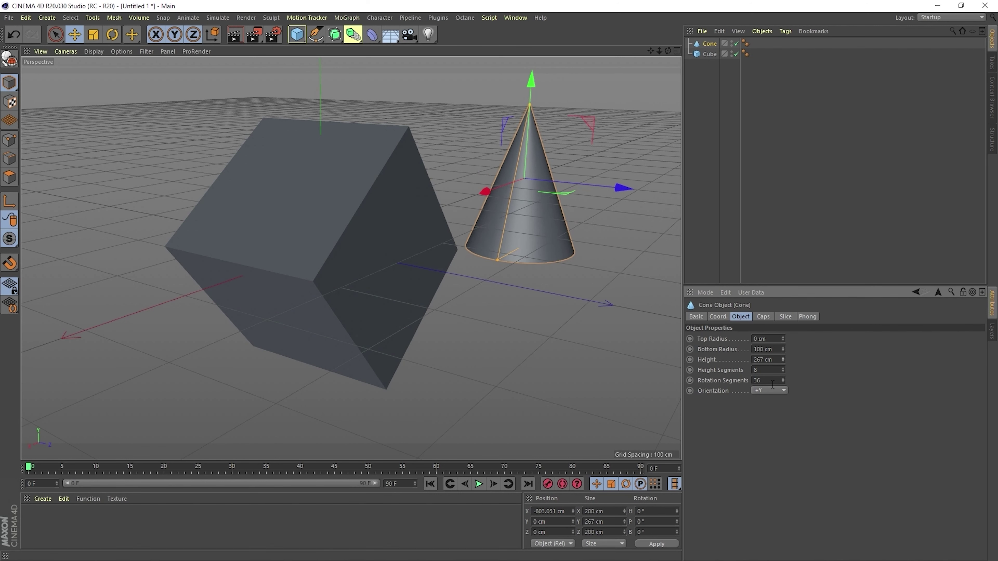
click(776, 360)
click(705, 54)
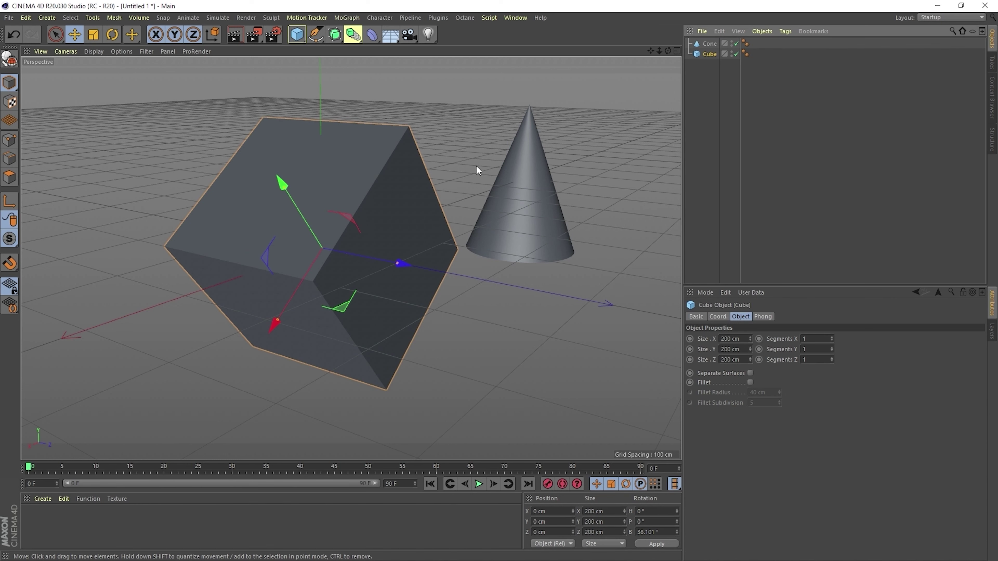
click(750, 383)
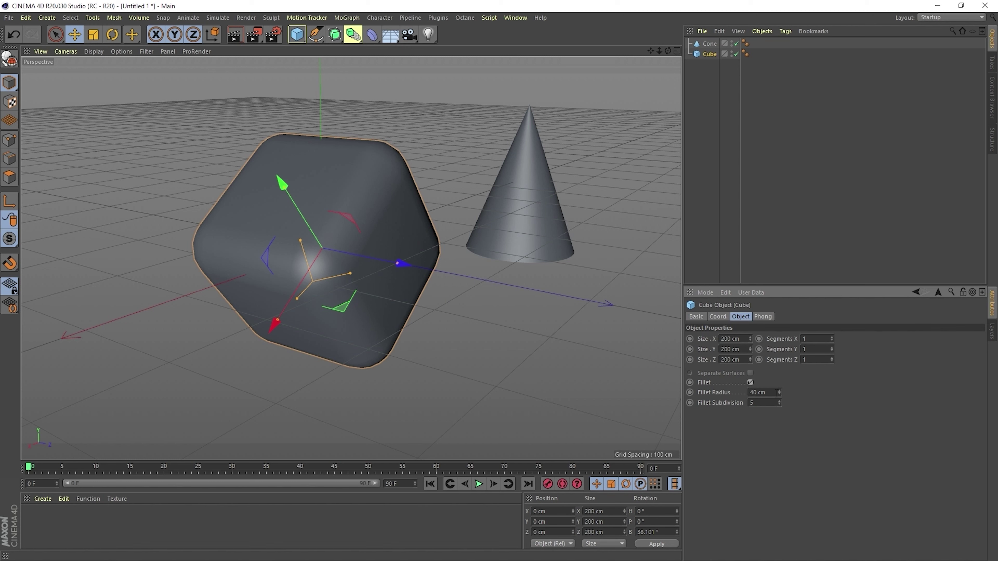
Reduce the Cube's fillet radius from 40 cm to 7 cm
drag(779, 393, 779, 417)
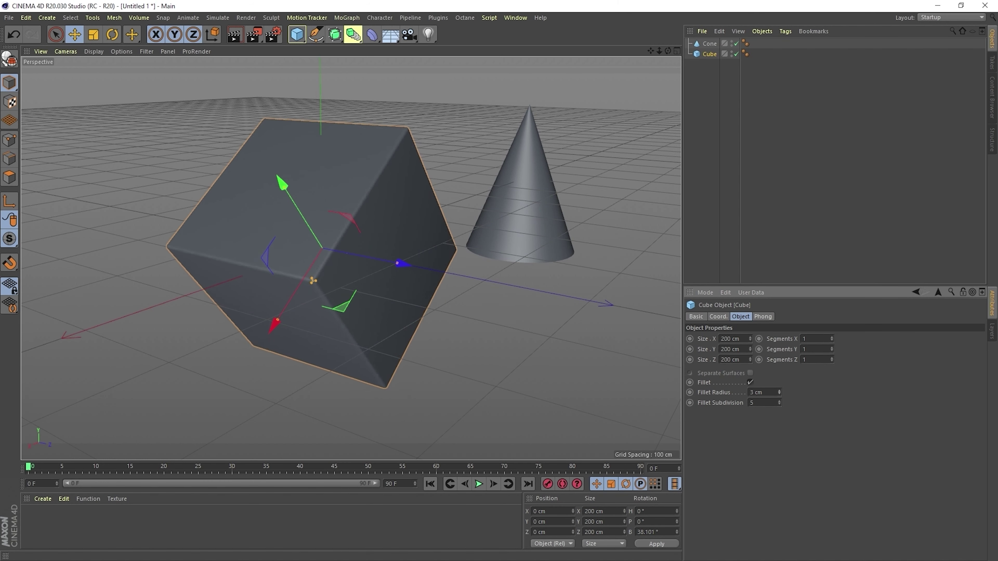
drag(779, 392, 778, 387)
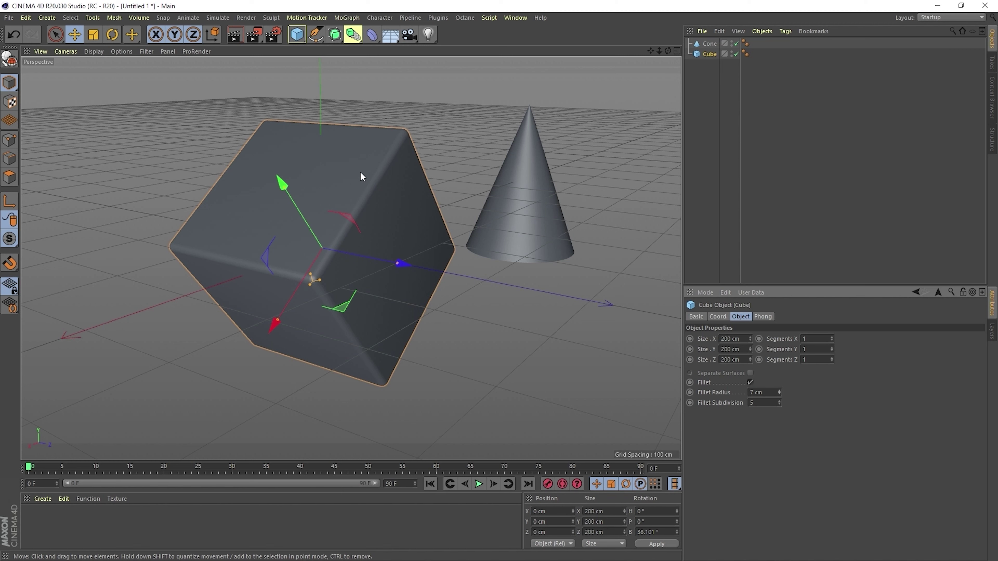
Shift the Cone to X -913.008 cm, up and right of the cube, then select it with the Cube
click(709, 44)
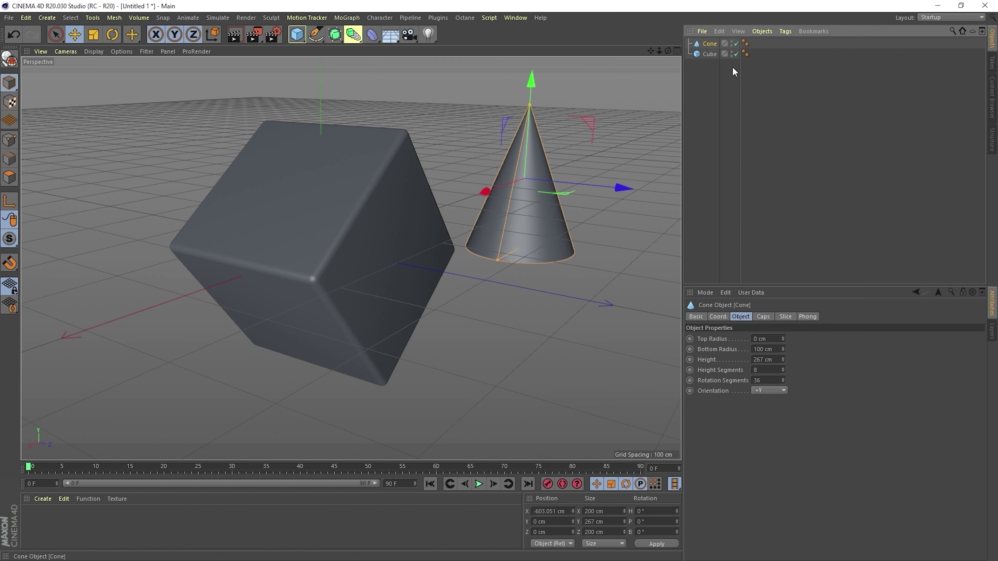
click(719, 317)
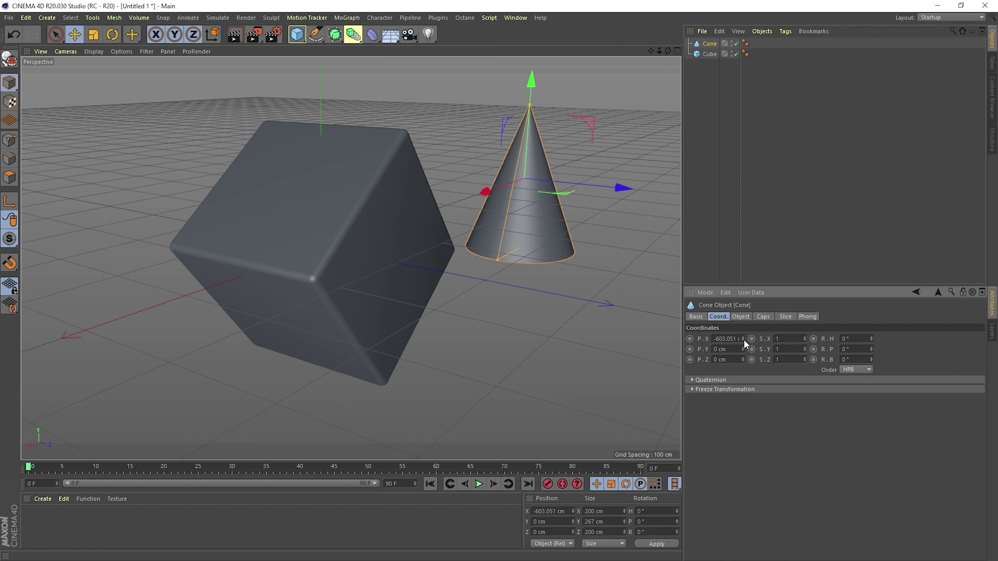
mouse_move(743, 339)
mouse_down()
mouse_move(743, 330)
mouse_move(740, 367)
mouse_up()
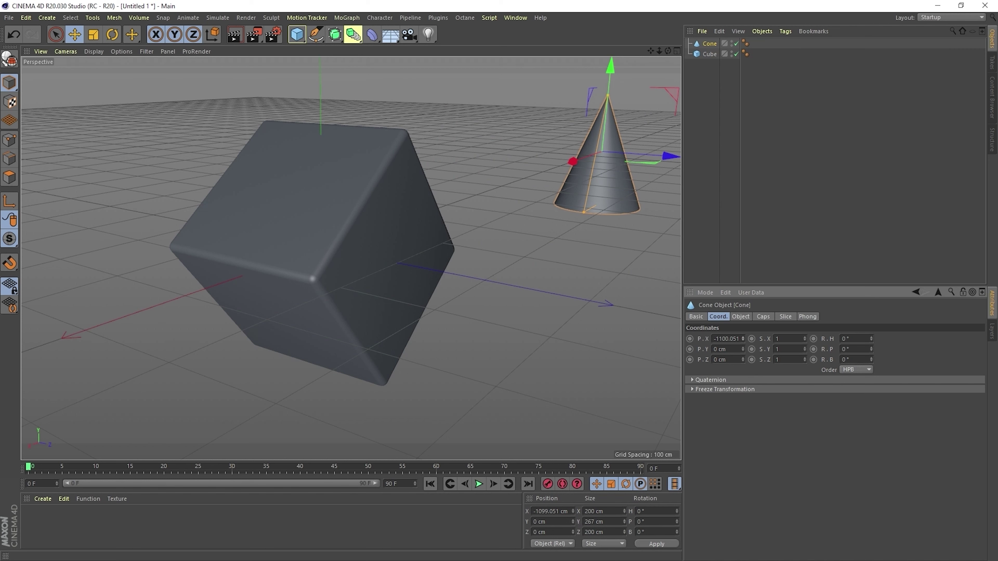
mouse_move(743, 339)
mouse_down()
mouse_move(743, 353)
mouse_move(743, 340)
mouse_up()
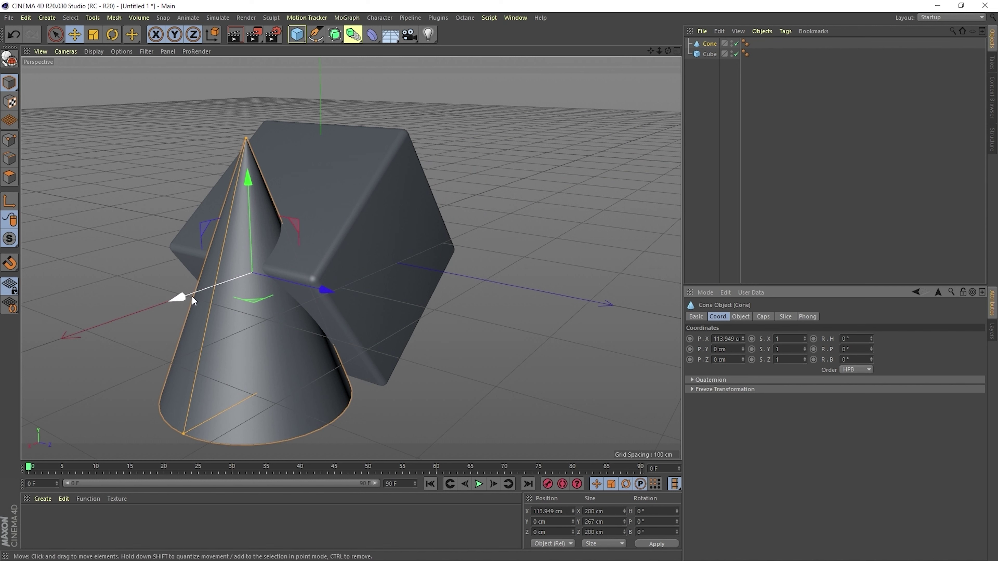
drag(192, 295, 548, 184)
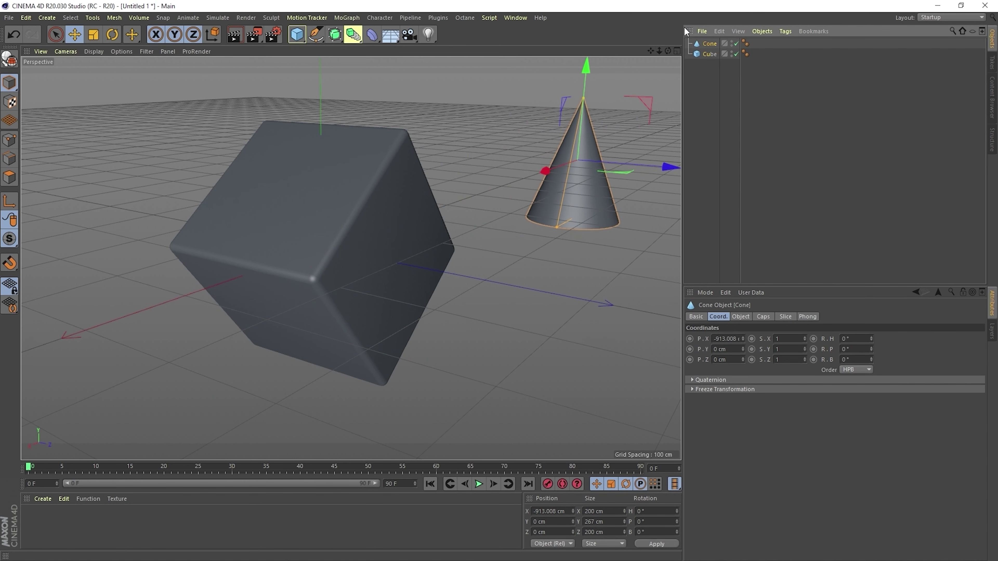
shift+click(384, 252)
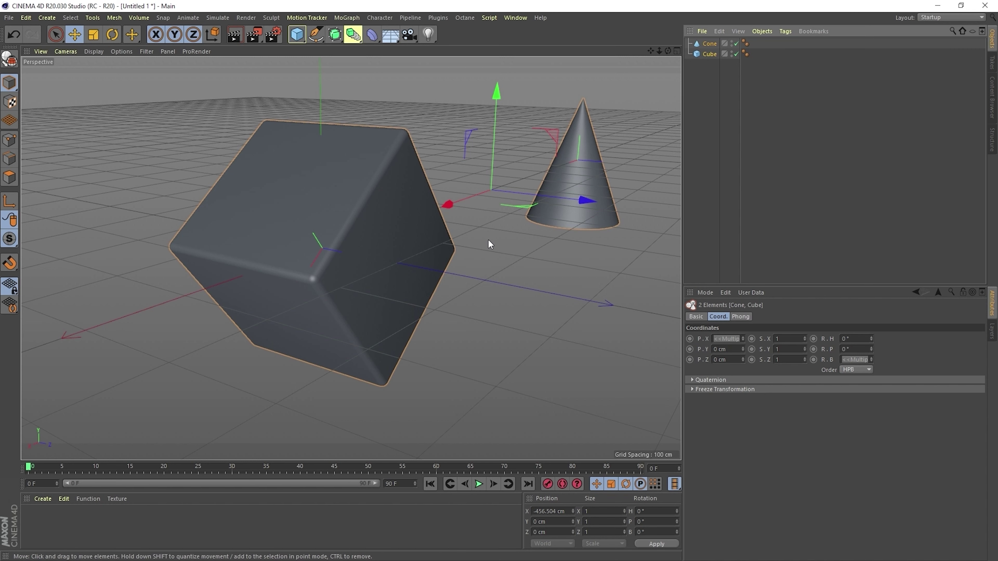
Set both objects' shared X position to 50 cm, then undo it
click(727, 339)
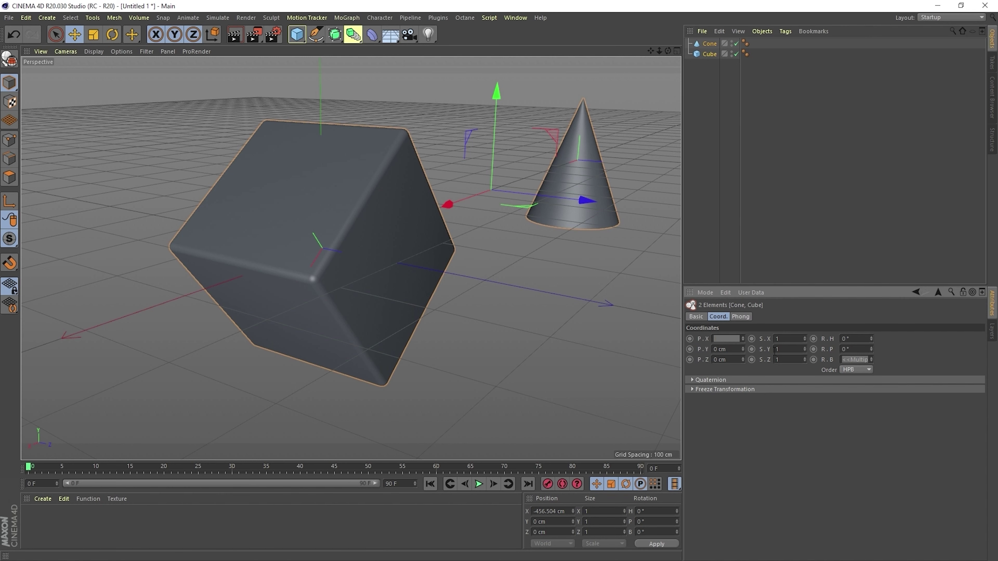
text(50)
key(Return)
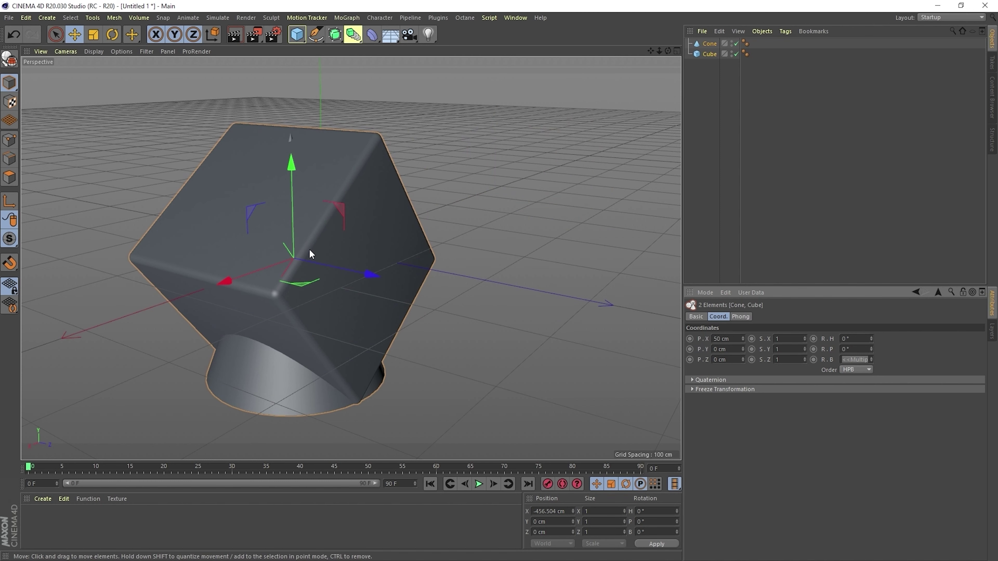
key(ctrl+z)
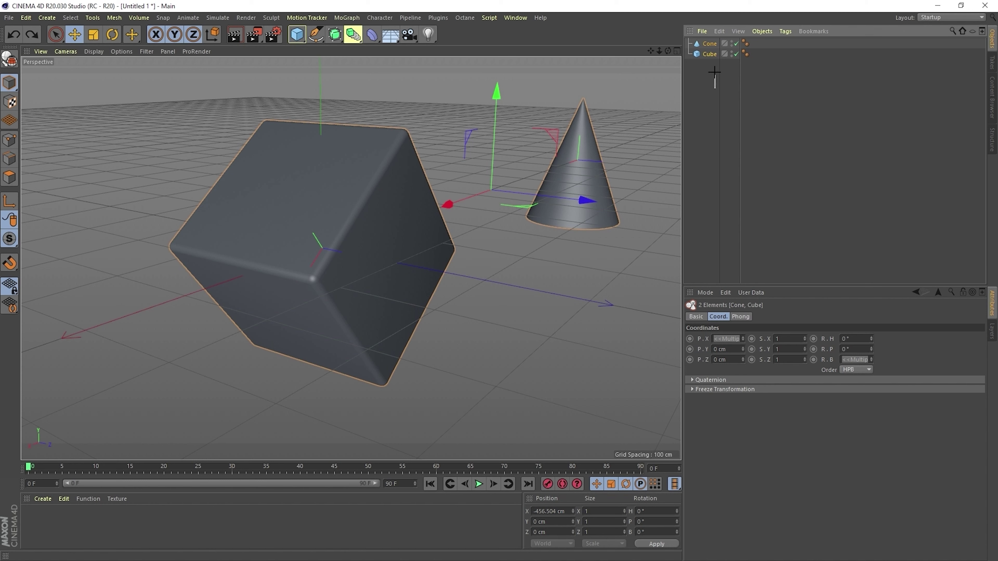
Reselect the Cone and Cube together in the Object Manager
drag(731, 105, 702, 47)
click(712, 74)
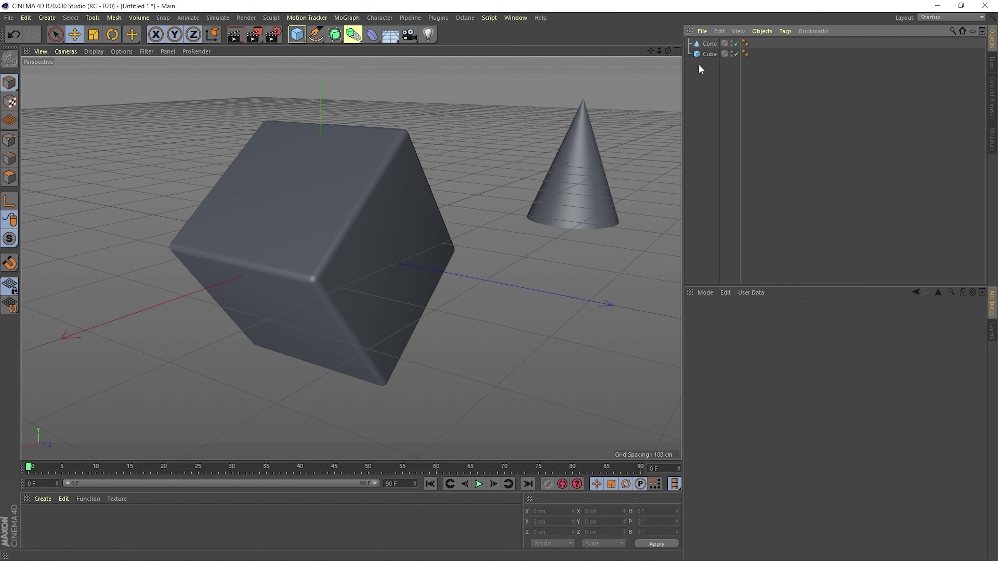
click(709, 43)
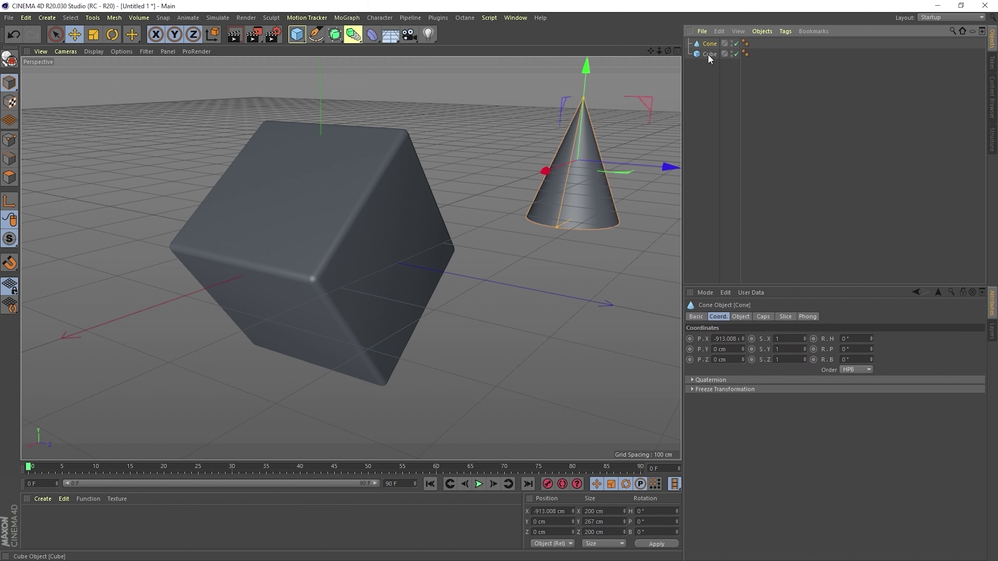
ctrl+click(709, 54)
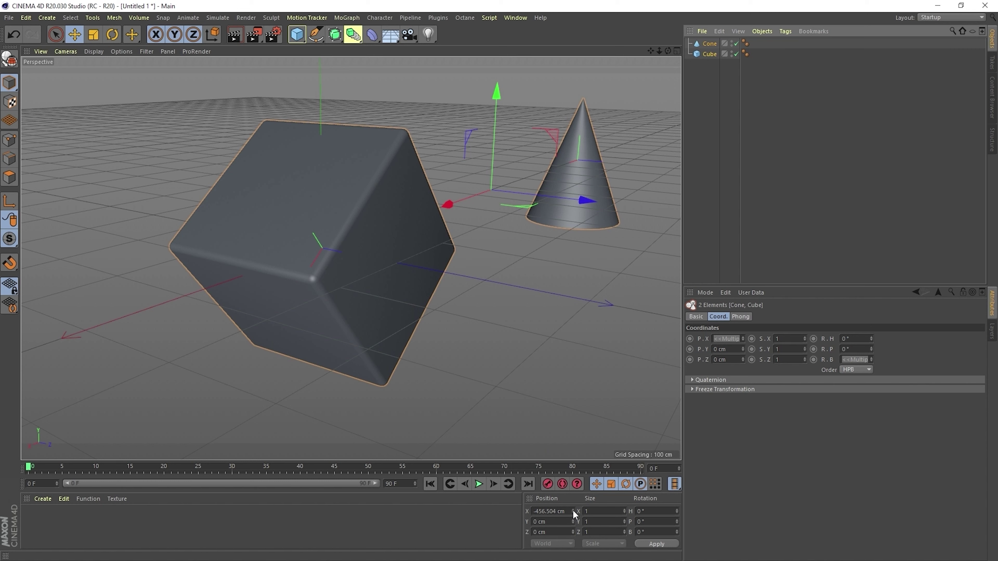
Enter 1+282 in the shared Position X field, moving the pair to X 240.496 cm
click(549, 511)
key(BackSpace)
key(BackSpace)
text(1+282)
key(Return)
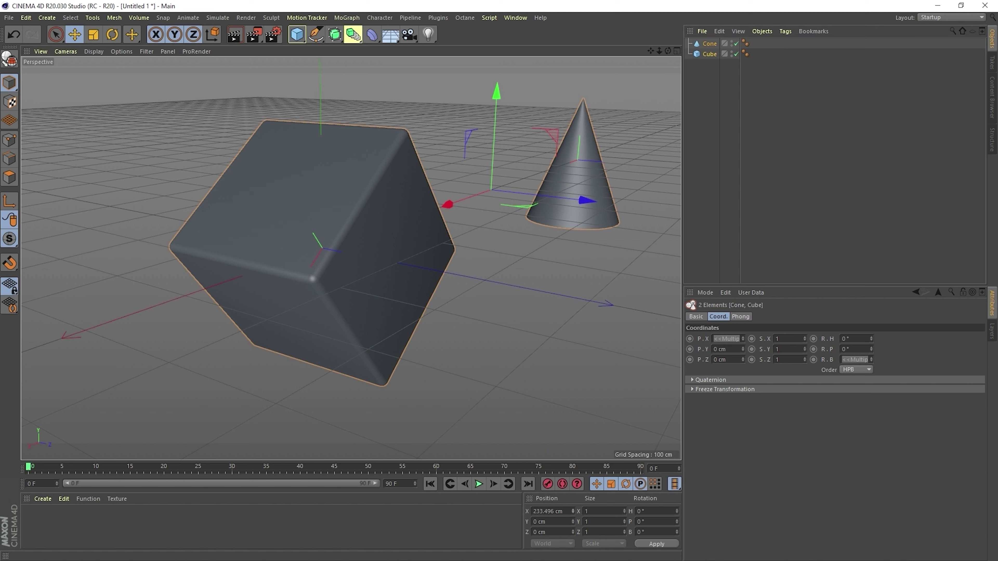
click(655, 544)
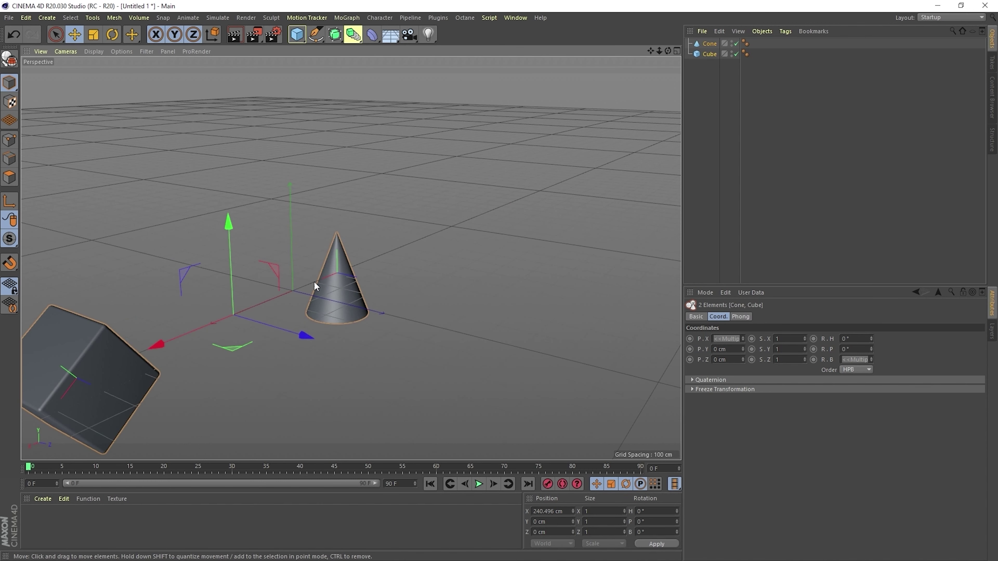
click(552, 511)
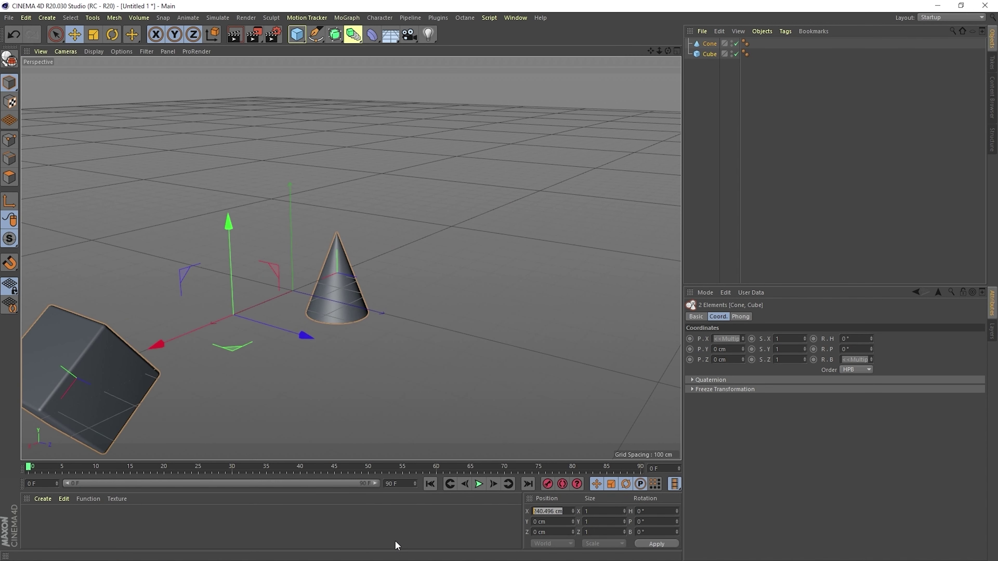
Select the Cone alone, showing it at X -216.008 cm with 0° rotation
click(785, 234)
click(708, 44)
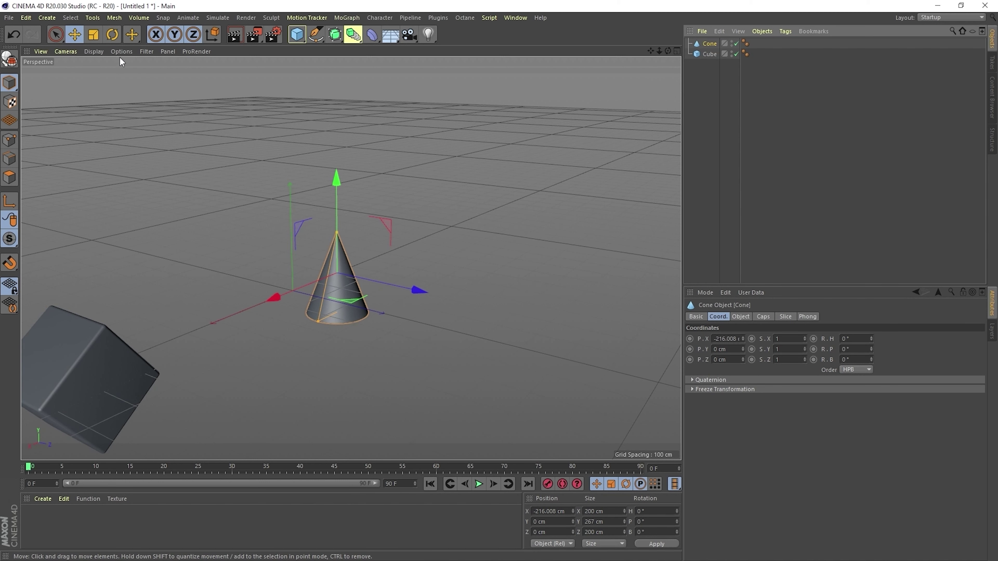
Rotate the cone to about H 45.8° and B 18.5°, then deselect everything
click(112, 35)
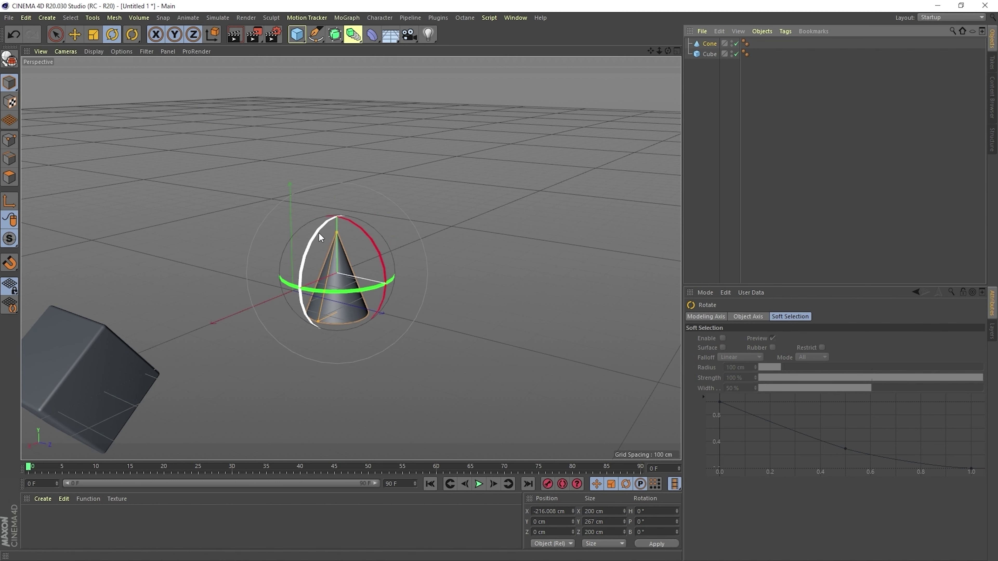
mouse_move(319, 233)
mouse_down()
mouse_move(293, 283)
mouse_move(343, 307)
mouse_up()
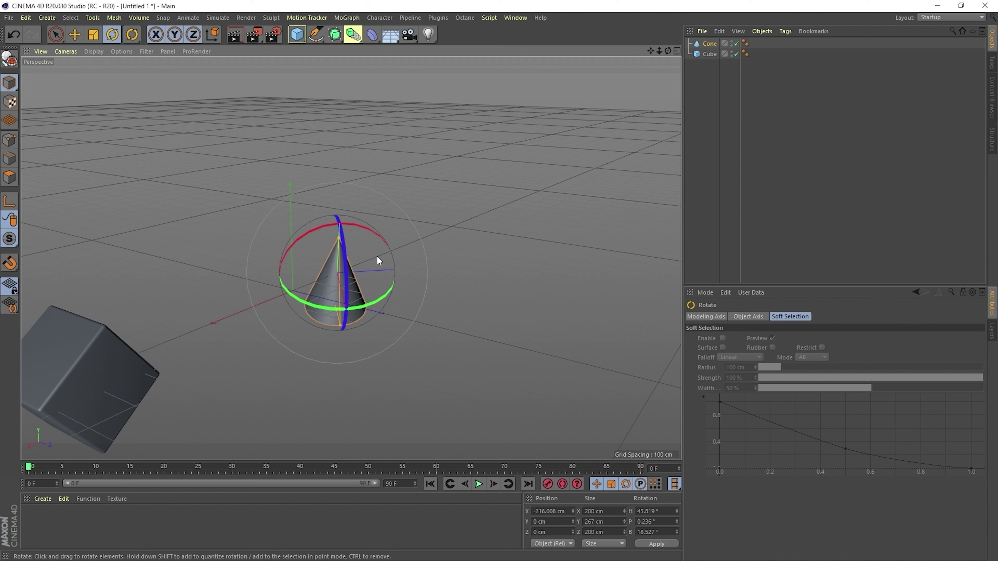
key(ctrl+shift+a)
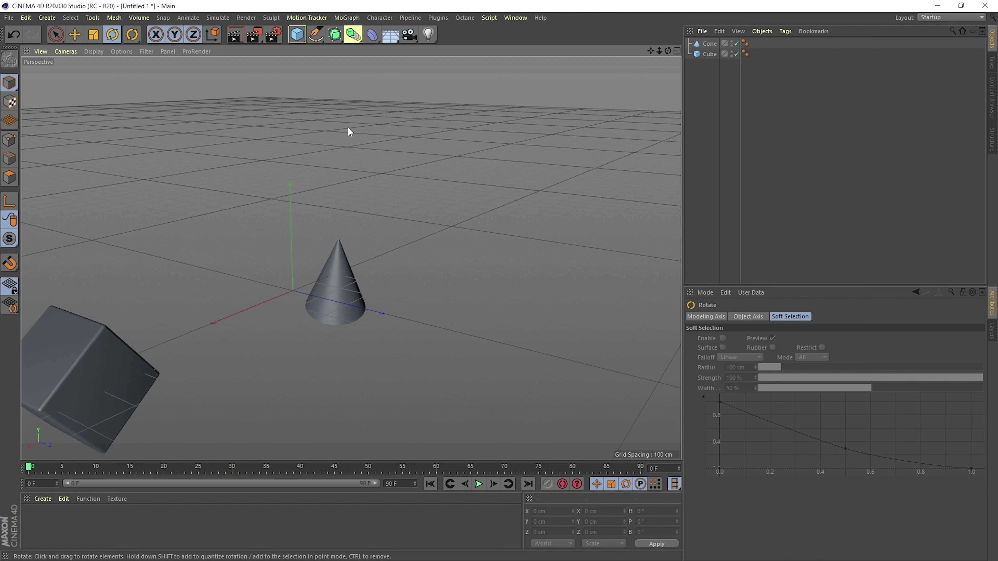
Add Cube.1 and drag it to X -2546.529 cm, Z -754.935 cm
click(300, 35)
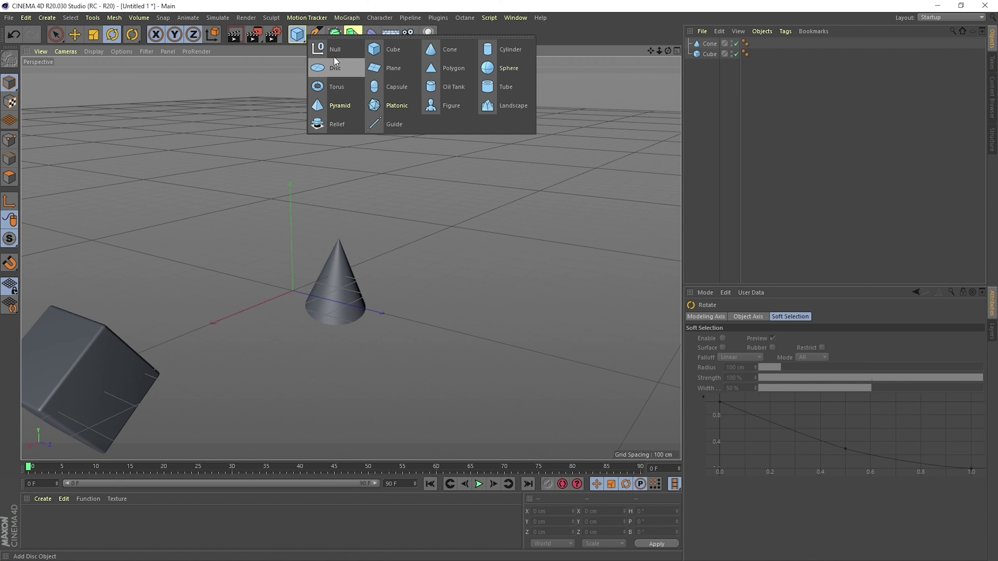
click(392, 48)
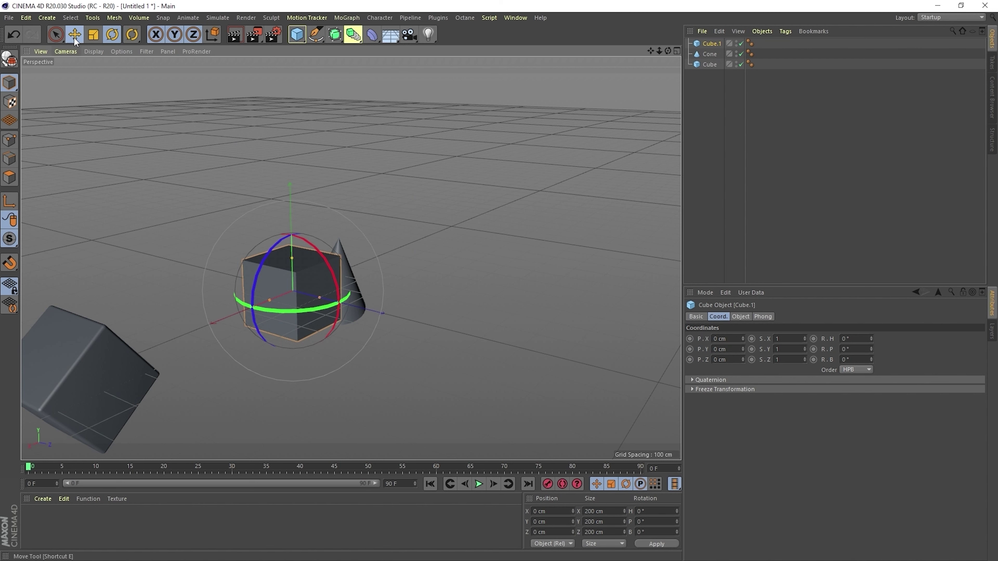
click(74, 34)
mouse_move(385, 311)
mouse_down()
mouse_move(256, 282)
mouse_move(139, 232)
mouse_up()
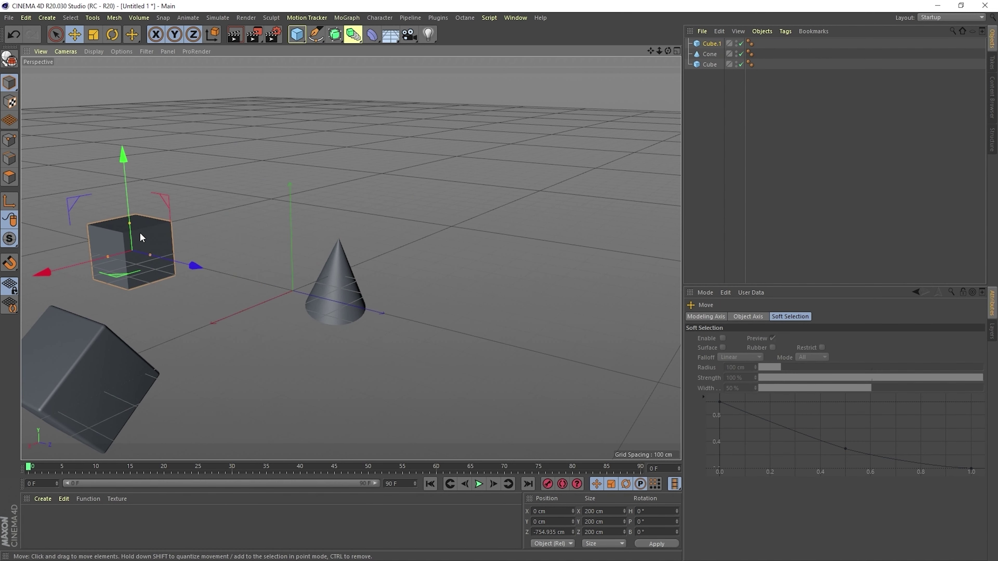
drag(49, 268, 414, 177)
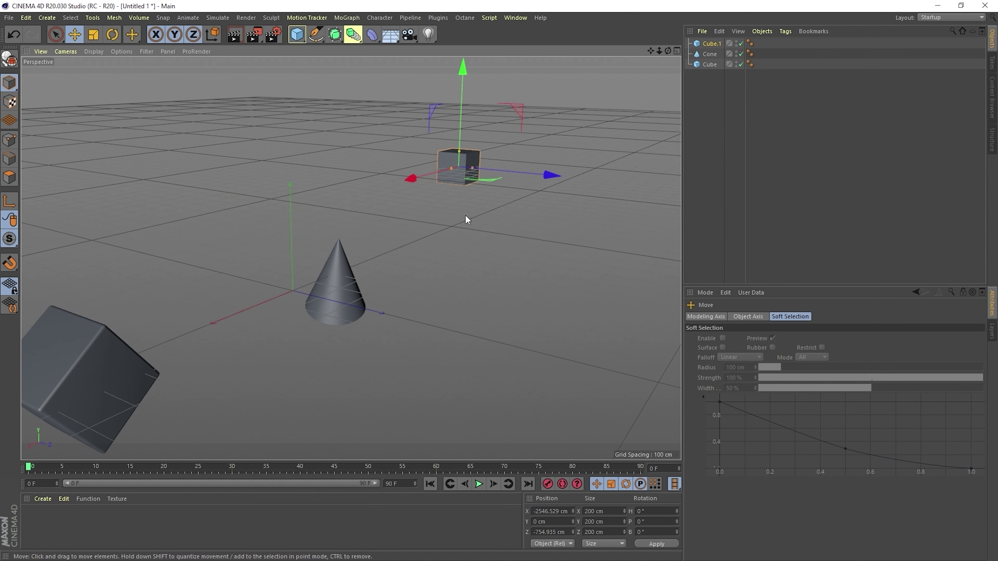
click(538, 230)
click(460, 164)
drag(660, 52, 664, 50)
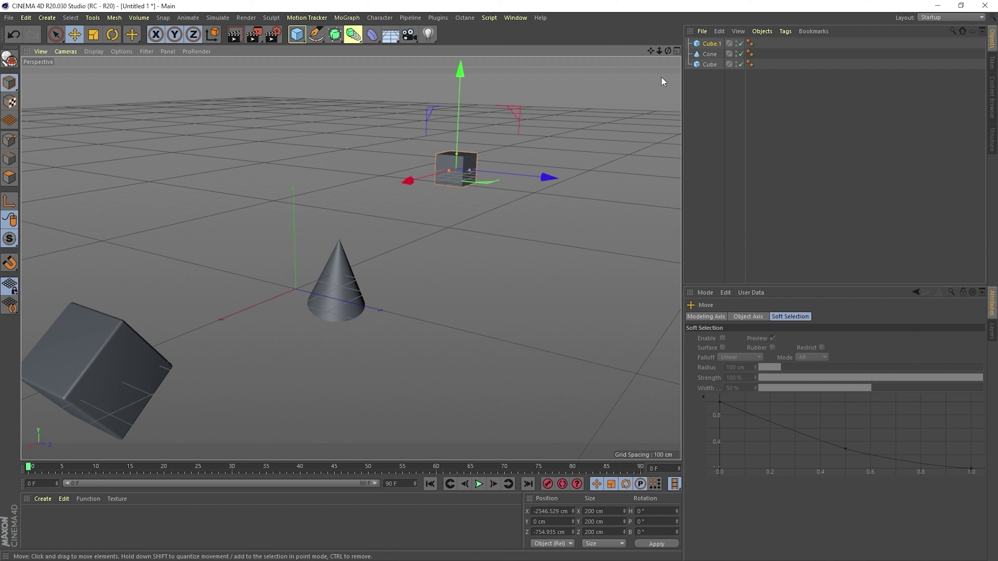
Frame the selected Cube.1 close-up with S and inspect it by zooming and orbiting
click(466, 164)
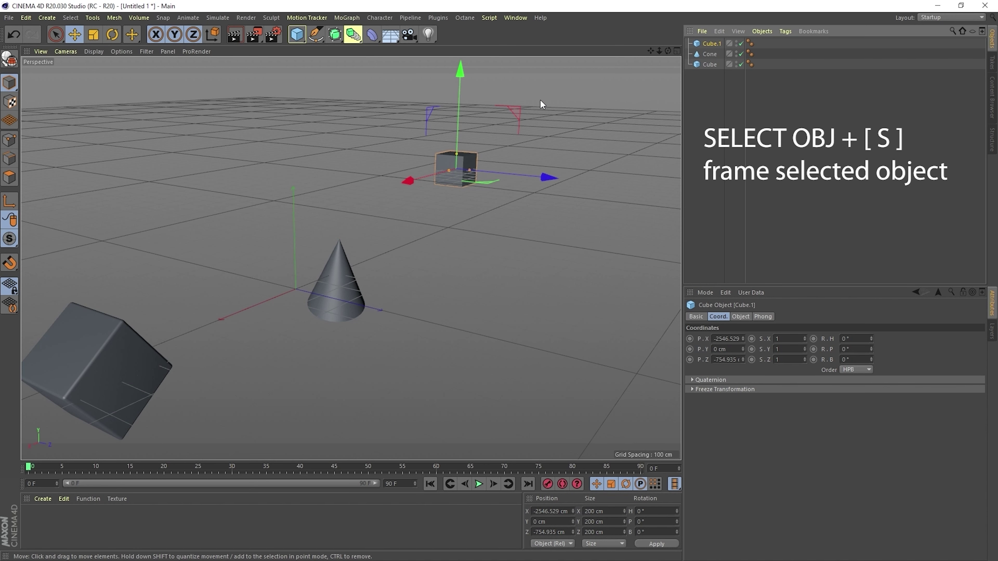
key(s)
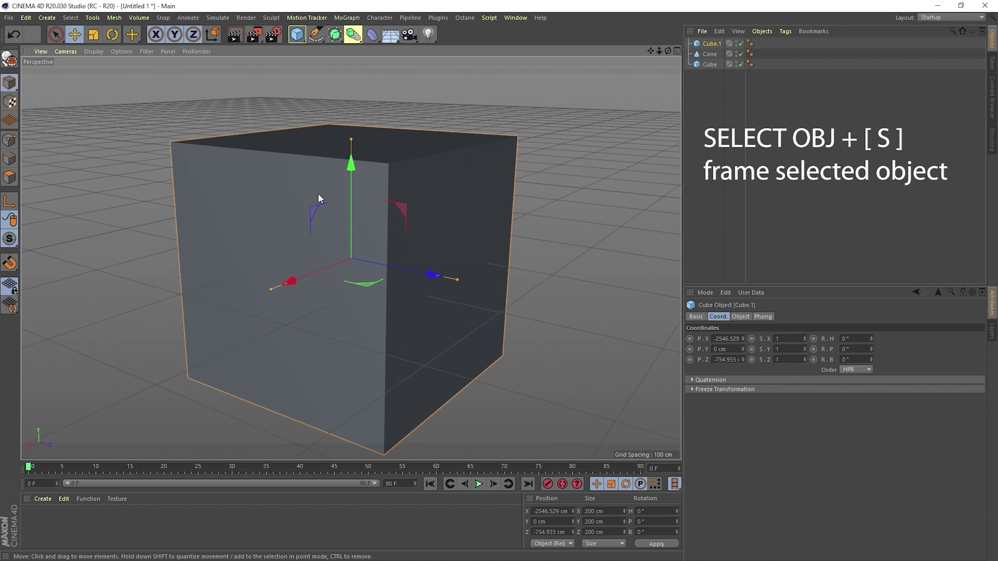
scroll(348, 237, down, 5)
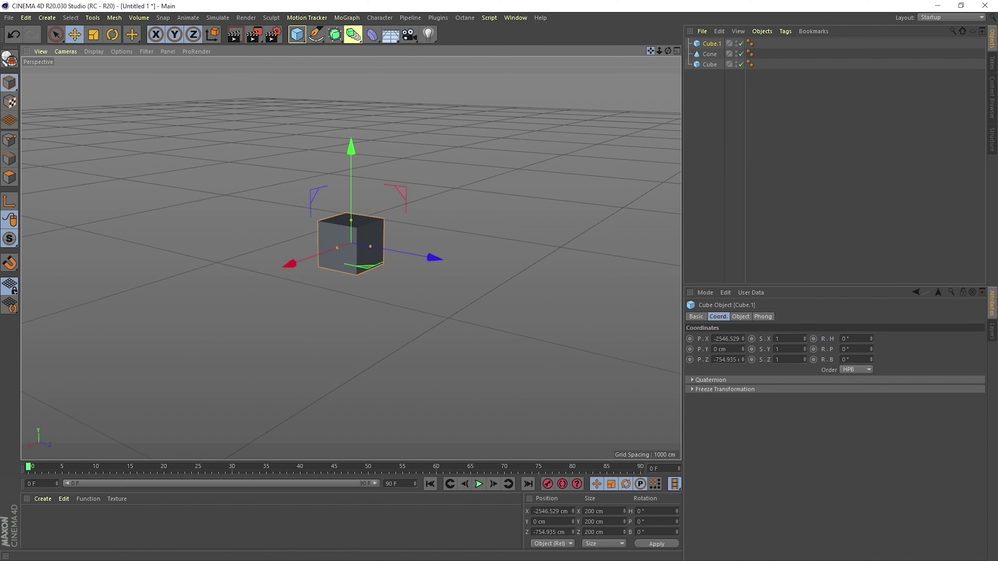
scroll(351, 259, up, 3)
scroll(351, 259, up, 2)
scroll(351, 258, down, 2)
scroll(429, 255, down, 2)
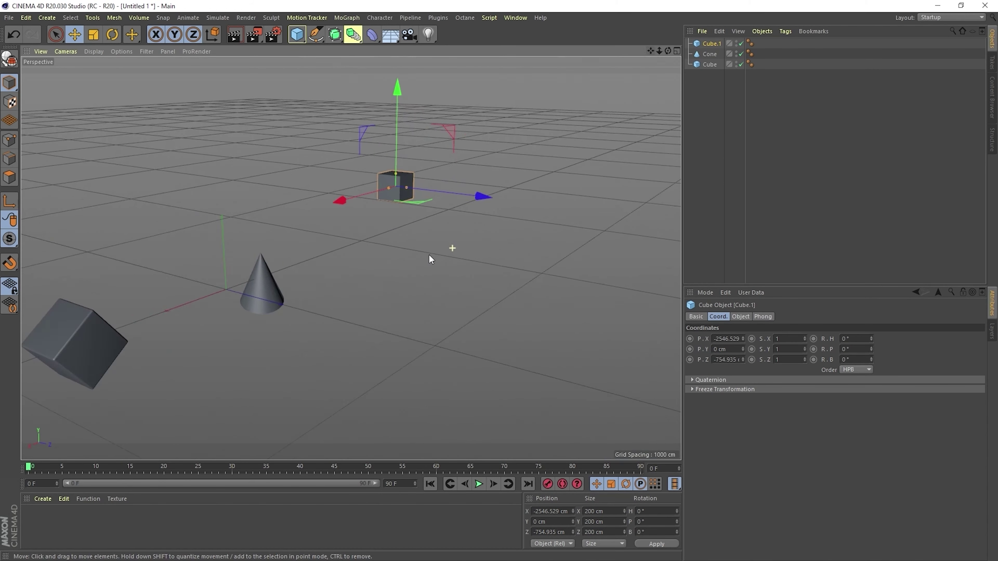
scroll(429, 255, down, 1)
alt+drag(632, 60, 518, 192)
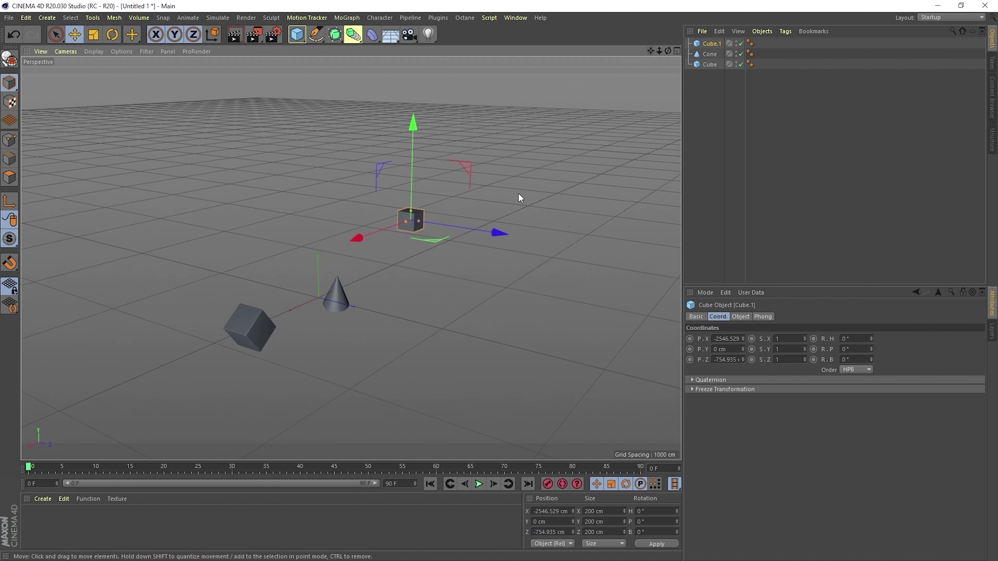
Select and frame the Cone, then fit all three objects in view with H
click(340, 293)
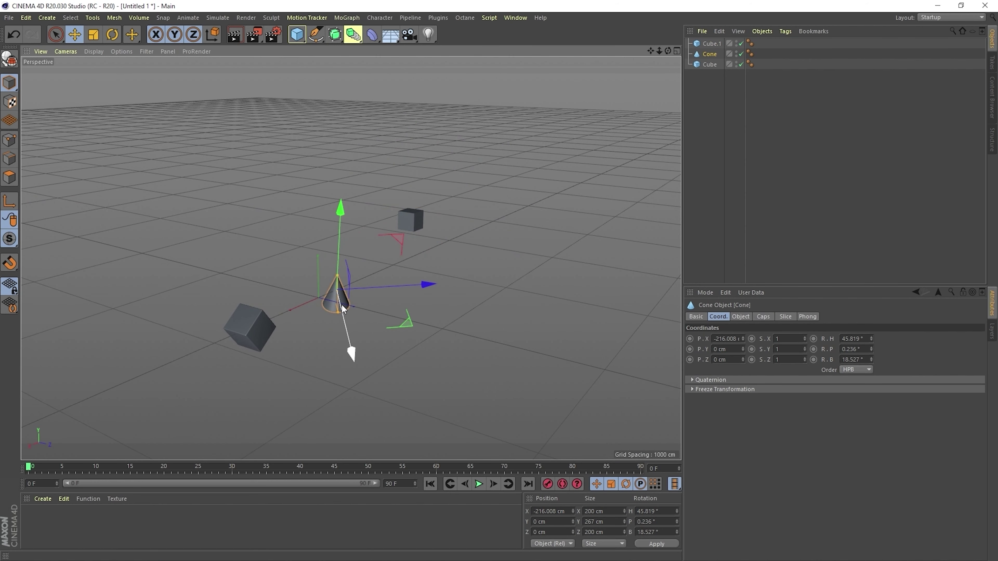
key(o)
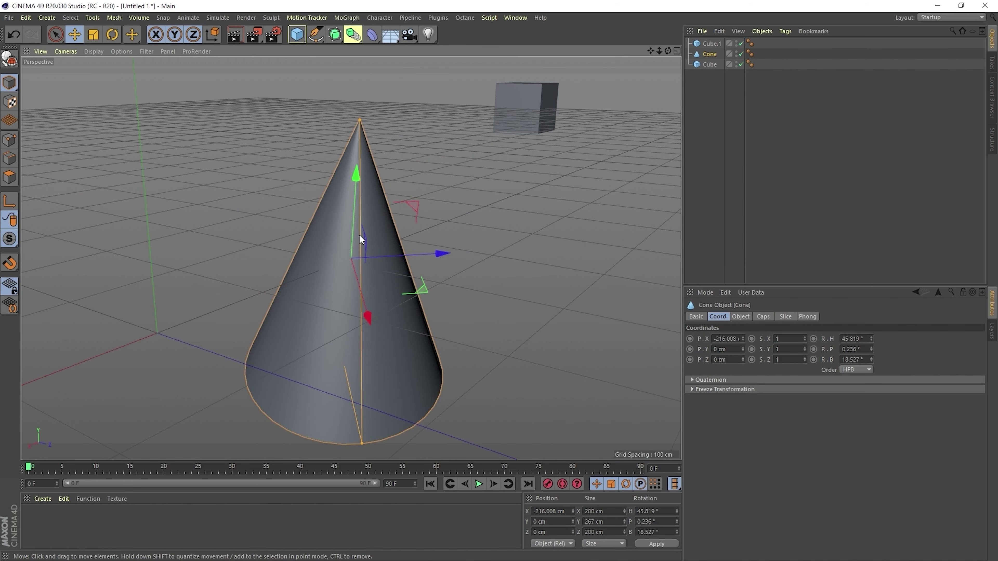
scroll(364, 236, down, 3)
scroll(254, 256, up, 3)
scroll(278, 241, up, 4)
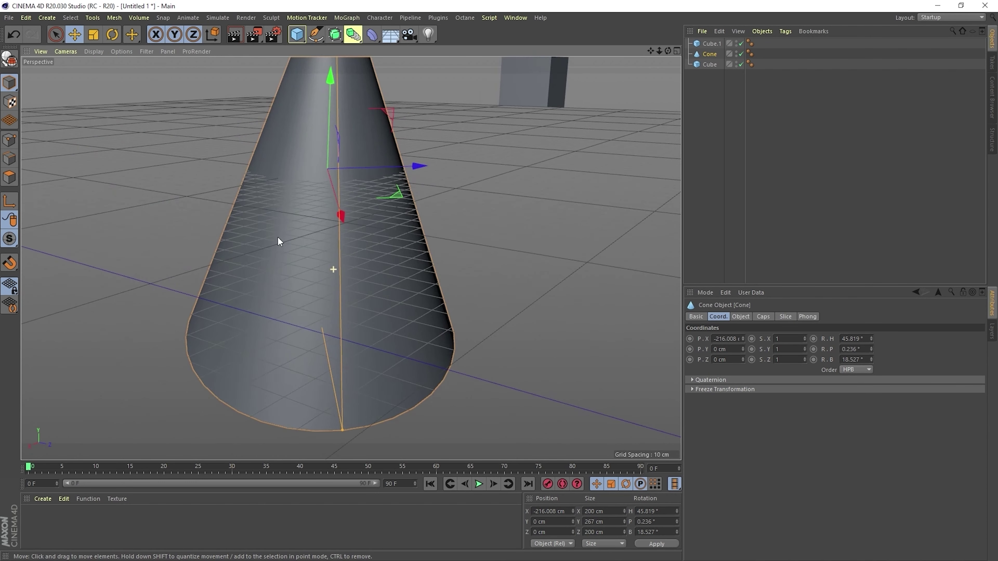
scroll(295, 240, down, 4)
scroll(320, 241, down, 1)
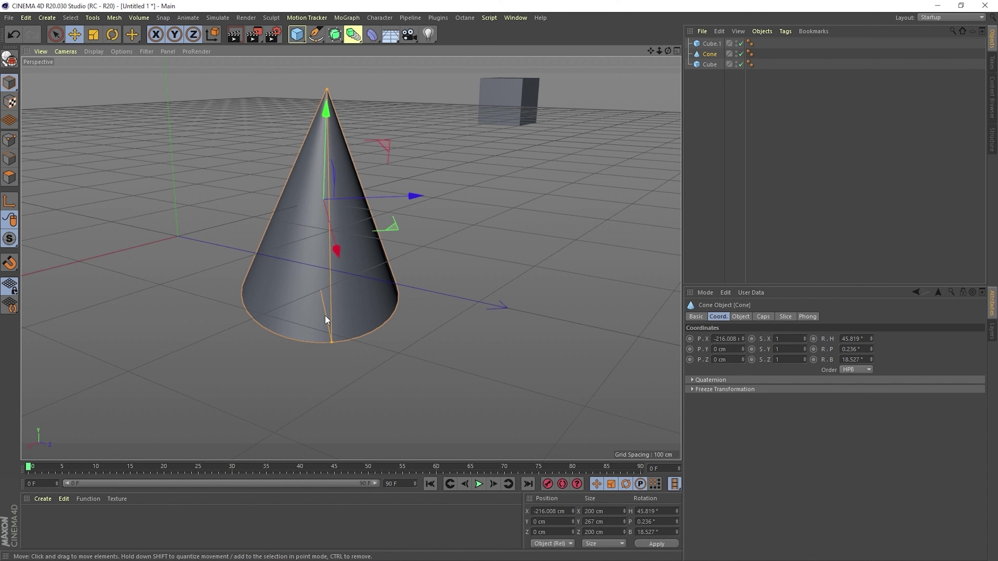
key(h)
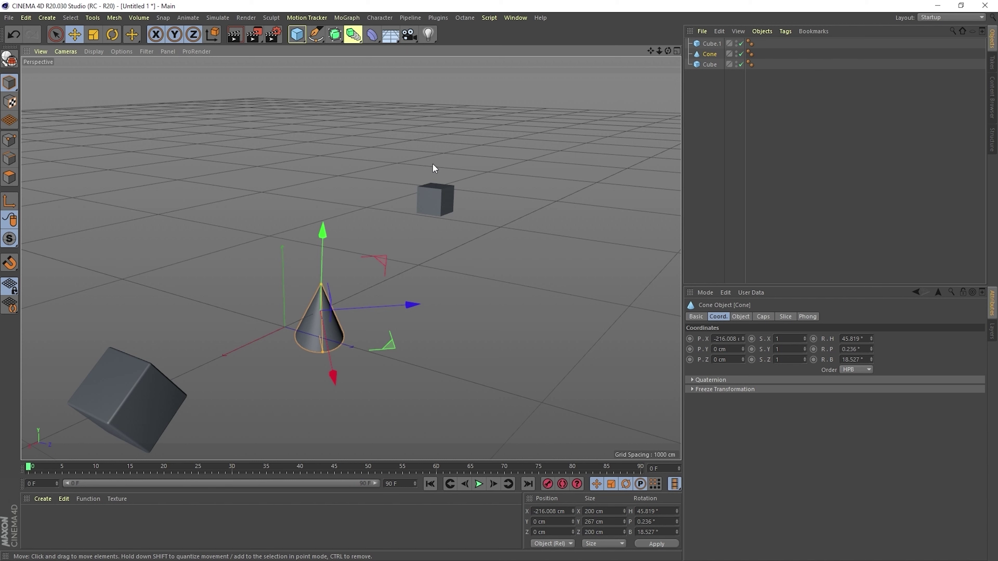
Delete all three objects and add a fresh 200 cm Cube at the origin, zoomed in
key(ctrl+a)
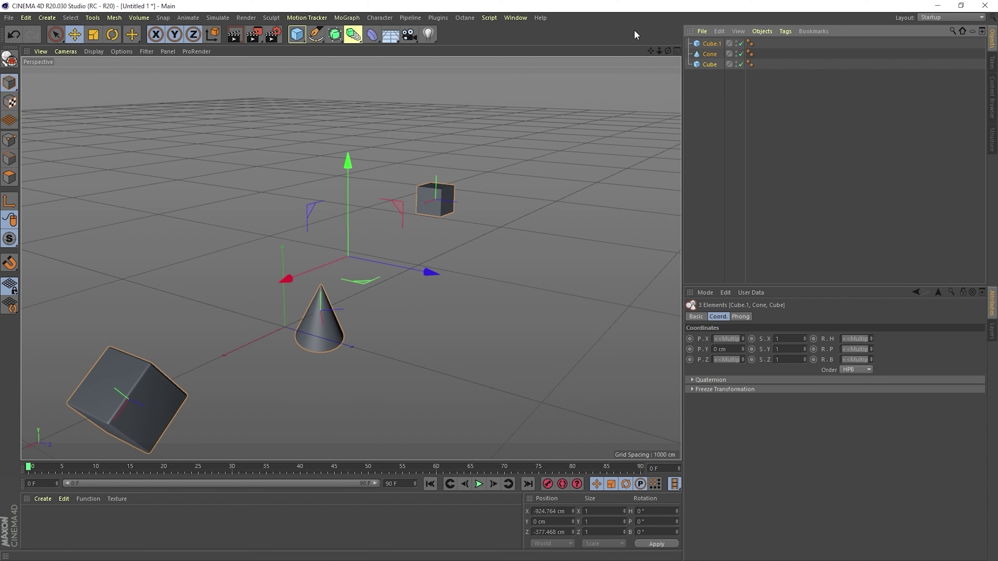
key(Delete)
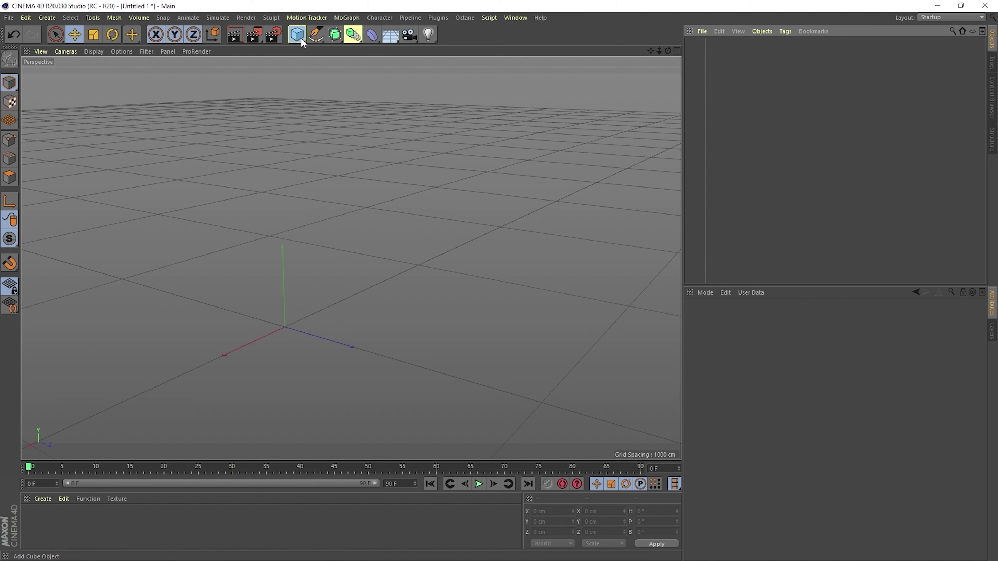
click(301, 38)
click(393, 49)
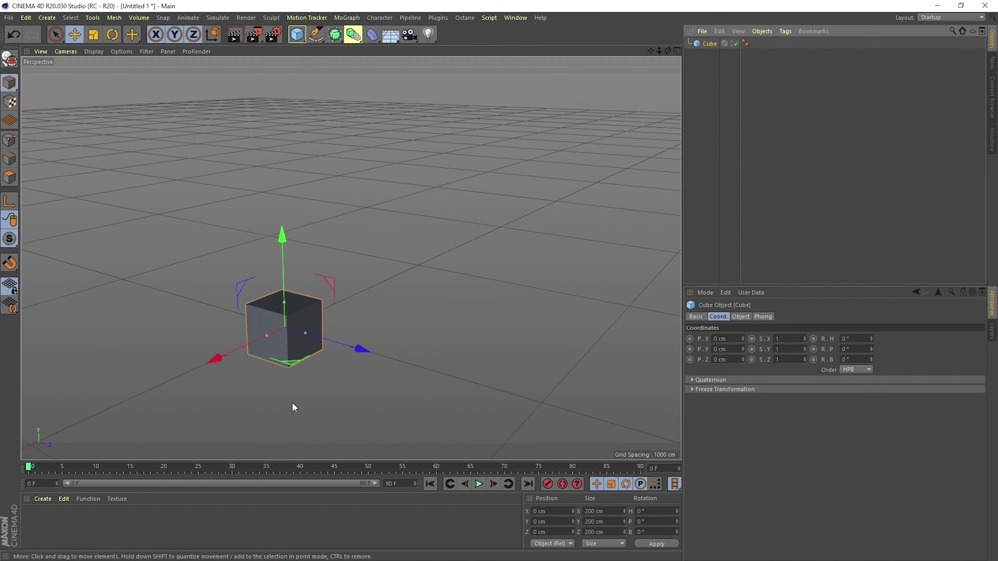
scroll(306, 397, up, 3)
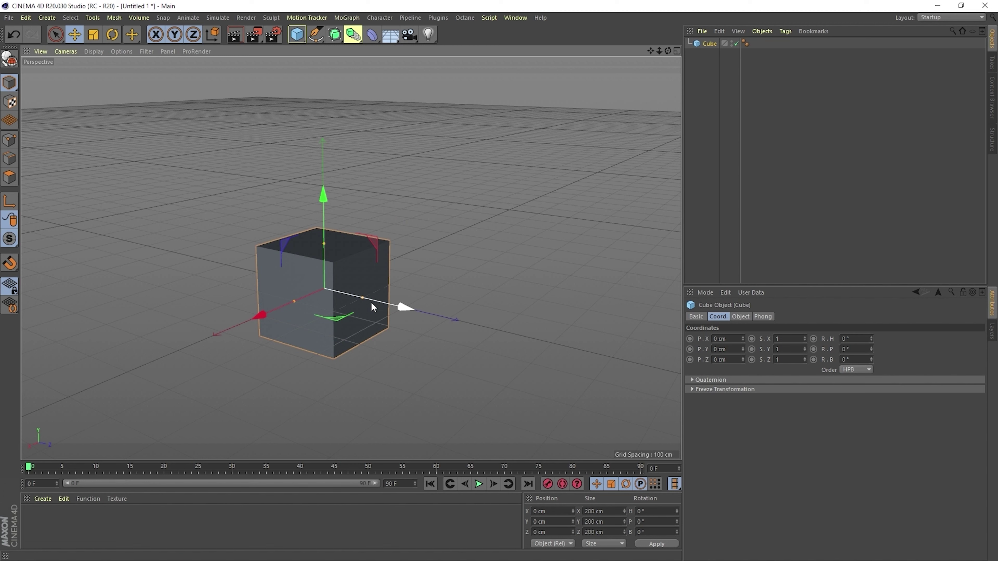
Set the camera to orbit around the selected object and orbit toward a head-on view of the cube
click(65, 52)
mouse_move(81, 67)
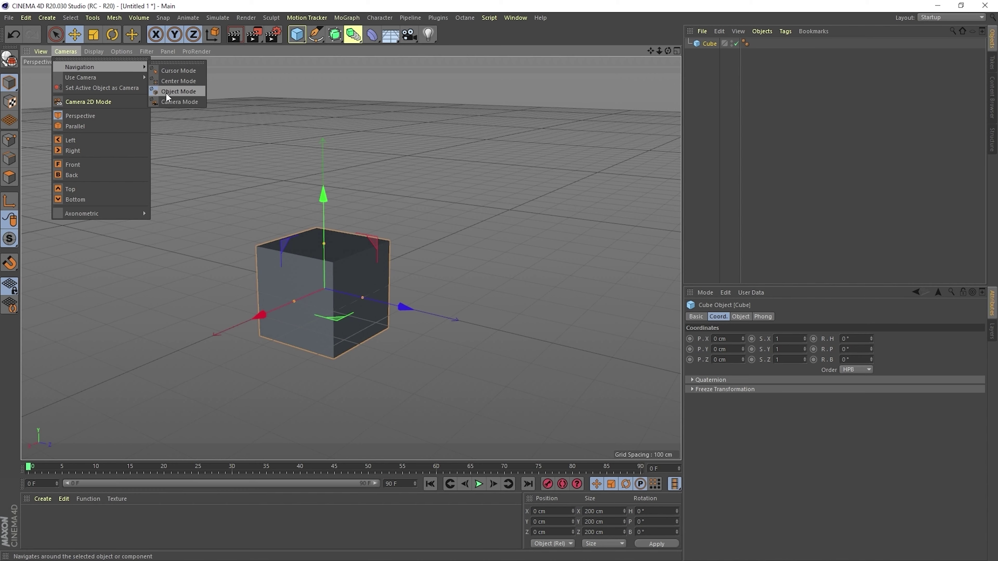
click(407, 220)
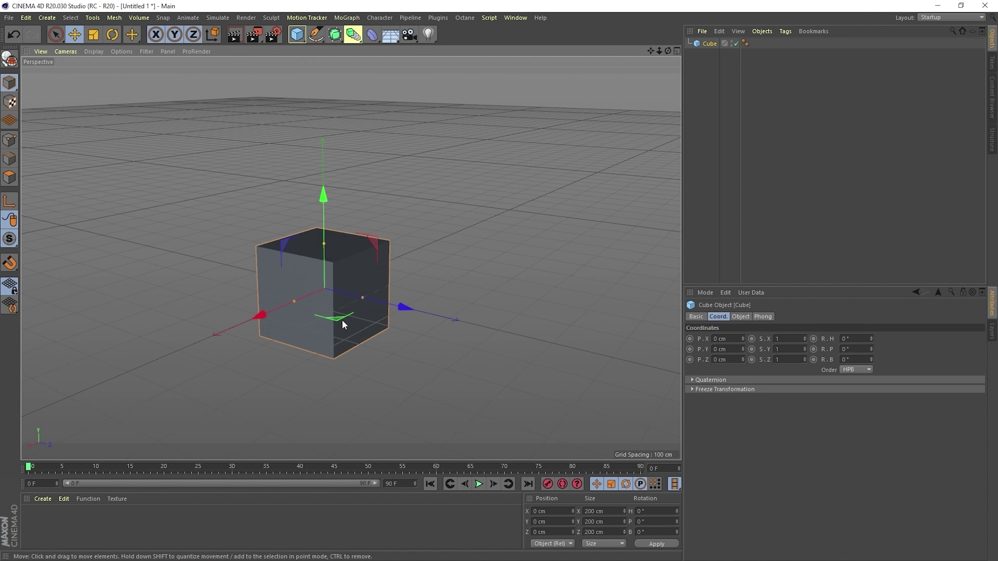
mouse_move(358, 286)
alt+mouse_down()
mouse_move(538, 286)
mouse_move(334, 319)
alt+mouse_up()
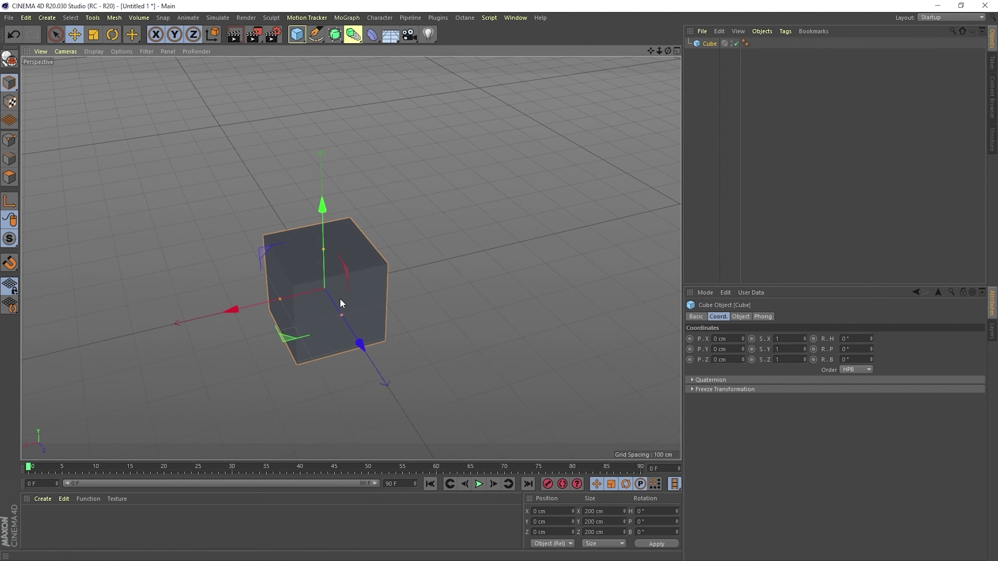
mouse_move(336, 270)
alt+mouse_down()
mouse_move(189, 283)
mouse_move(226, 260)
mouse_move(353, 317)
alt+mouse_up()
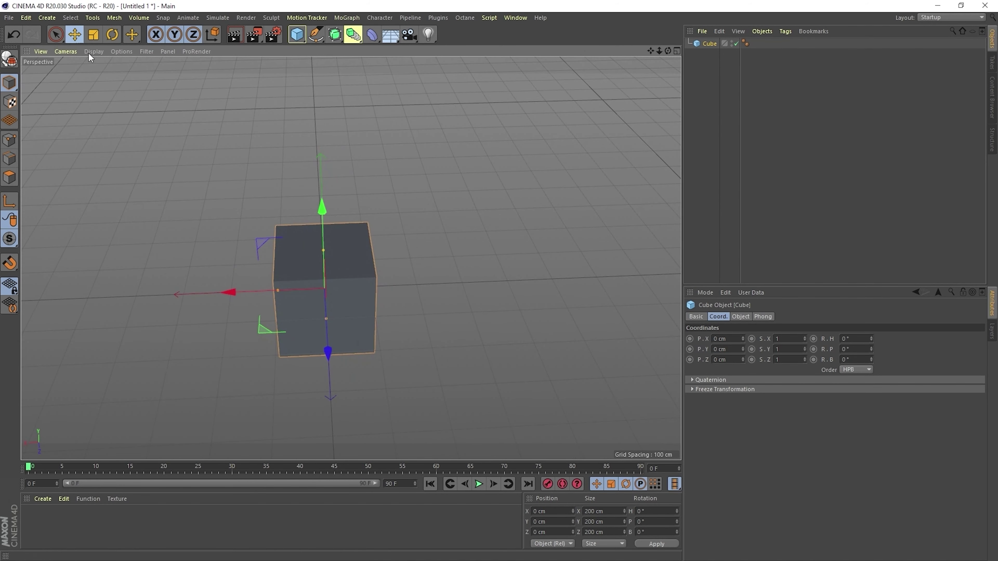
Try orbiting around the clicked spot, then return to object orbit and orbit toward the cube's front
click(65, 52)
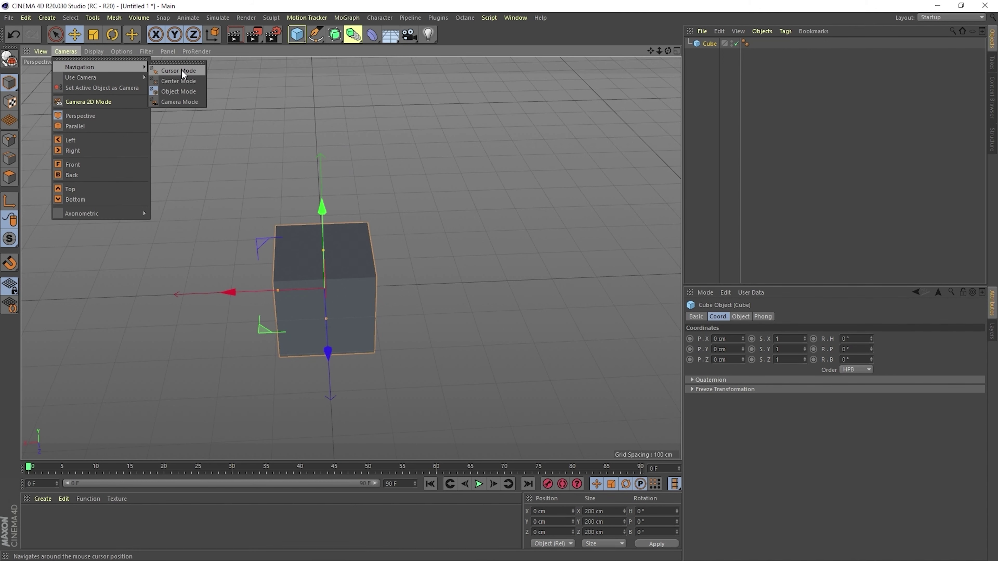
click(181, 70)
mouse_move(537, 144)
alt+mouse_down()
mouse_move(553, 140)
mouse_move(519, 131)
mouse_move(548, 115)
mouse_move(553, 156)
mouse_move(555, 115)
alt+mouse_up()
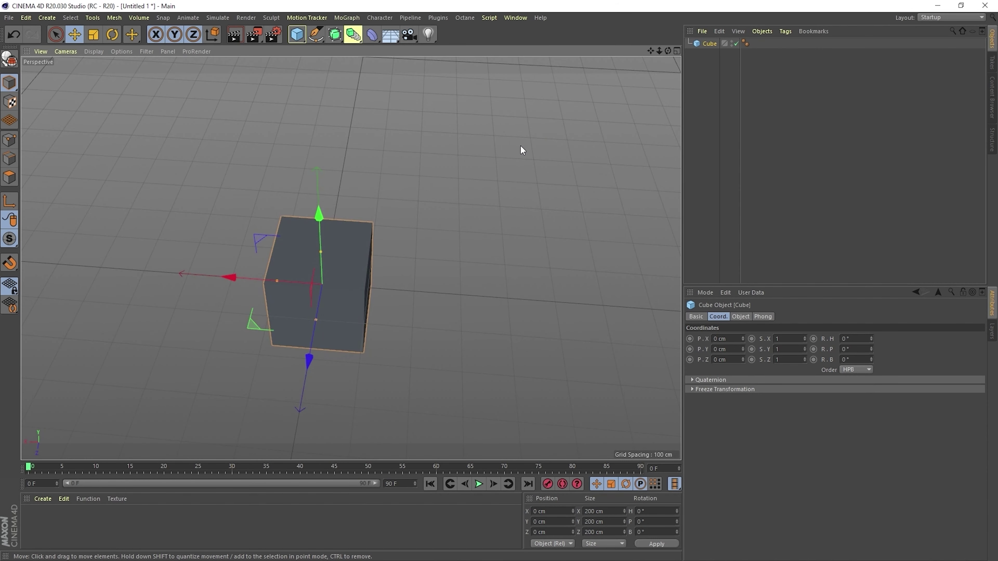
click(65, 51)
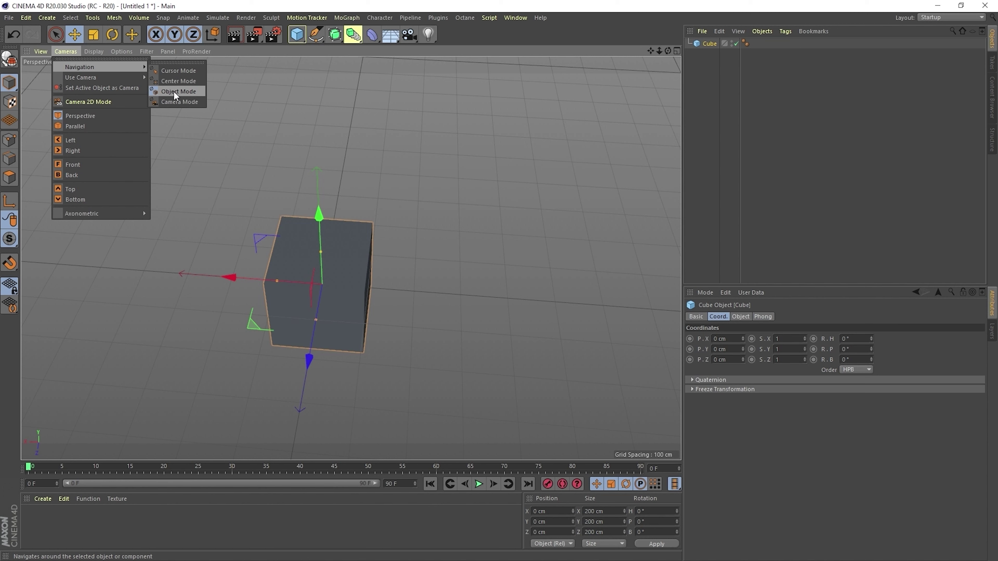
click(175, 91)
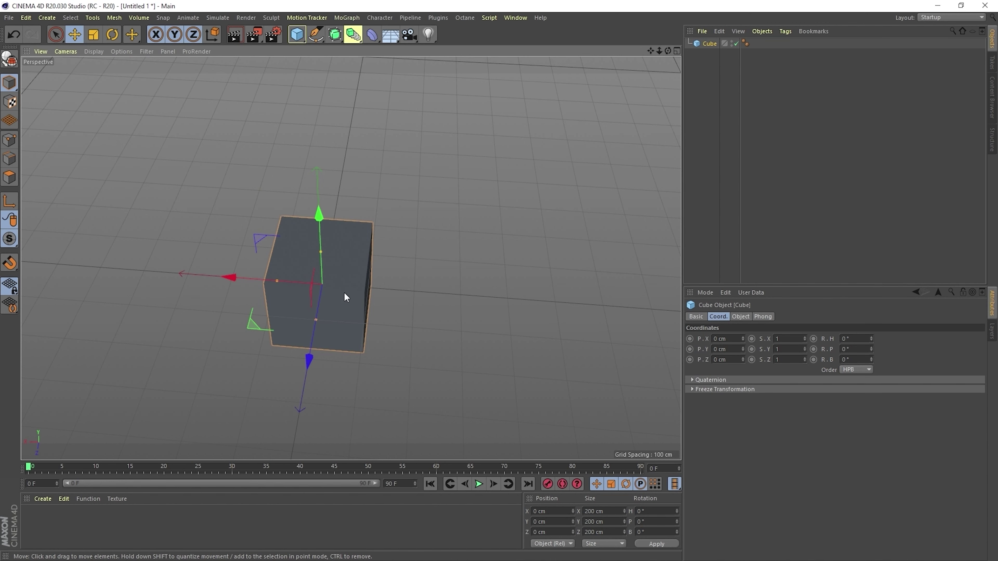
mouse_move(382, 306)
alt+mouse_down()
mouse_move(213, 204)
mouse_move(343, 307)
mouse_move(298, 308)
mouse_move(410, 353)
mouse_move(372, 247)
alt+mouse_up()
Orbit to a near-front view and keep the viewport in Gouraud Shading
alt+drag(369, 282, 65, 66)
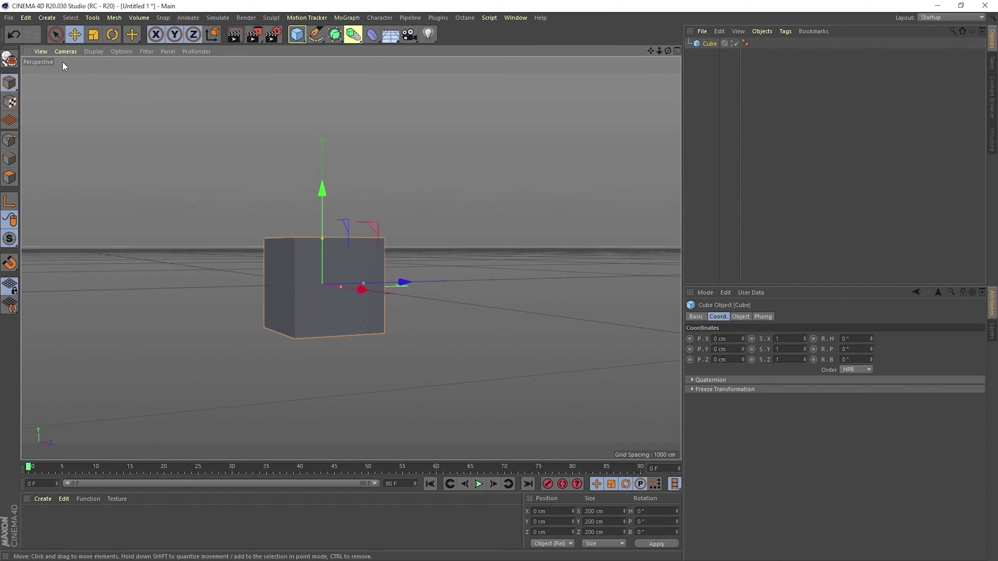
click(92, 52)
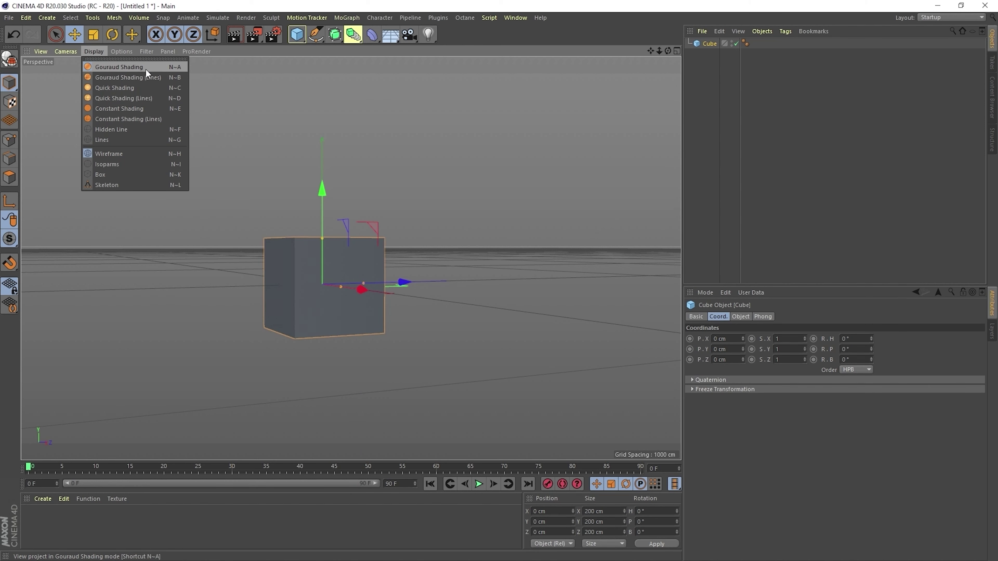
click(175, 68)
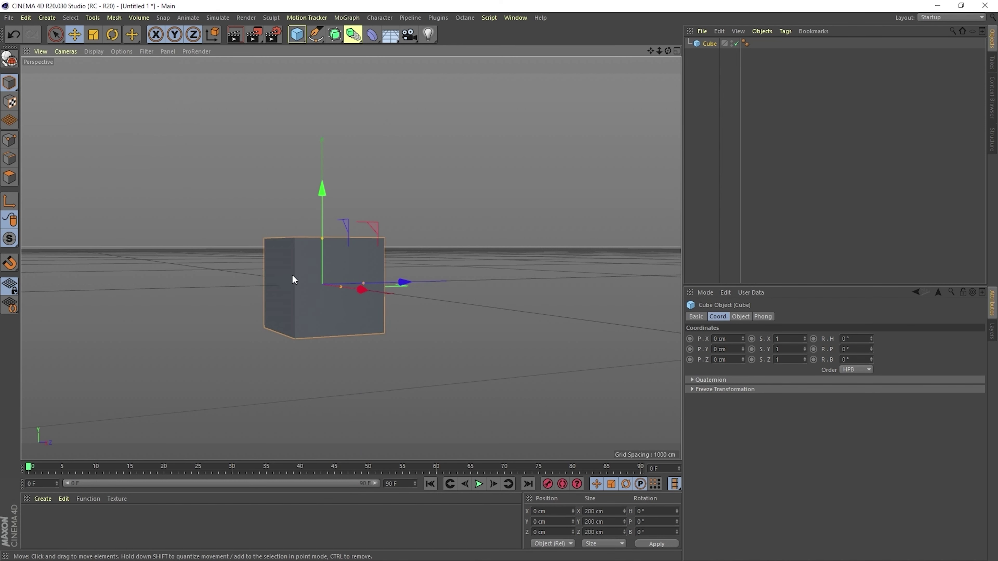
Orbit above and zoom in on the cube, then show its Object size and segment settings
mouse_move(301, 270)
alt+mouse_down()
mouse_move(307, 330)
mouse_move(325, 329)
alt+mouse_up()
scroll(324, 330, up, 5)
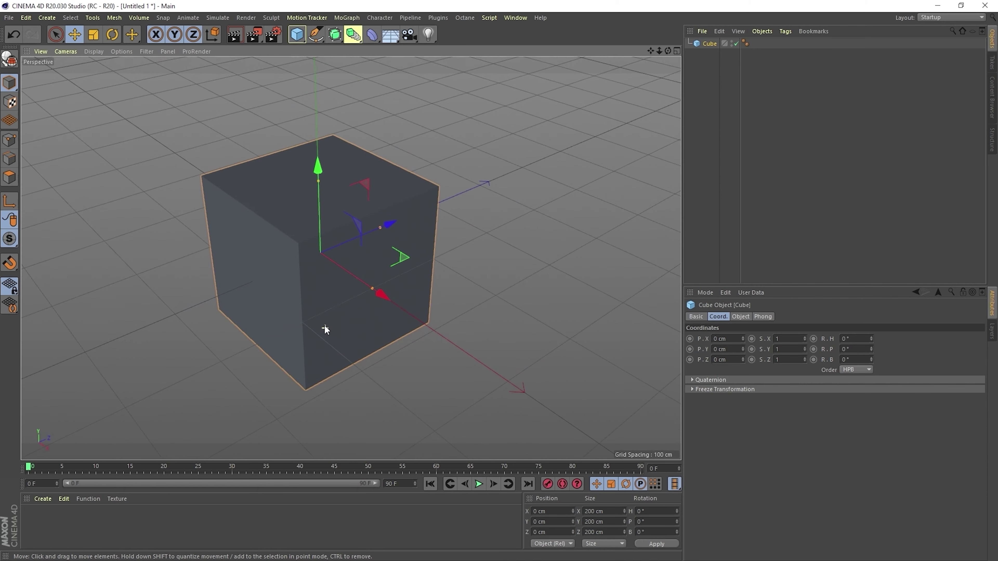
click(741, 317)
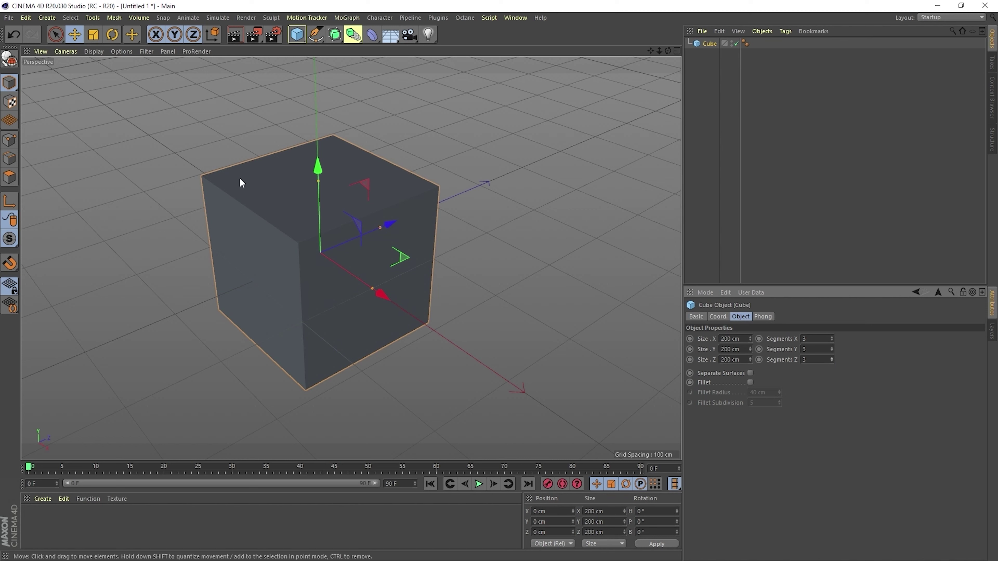
click(67, 51)
mouse_move(94, 51)
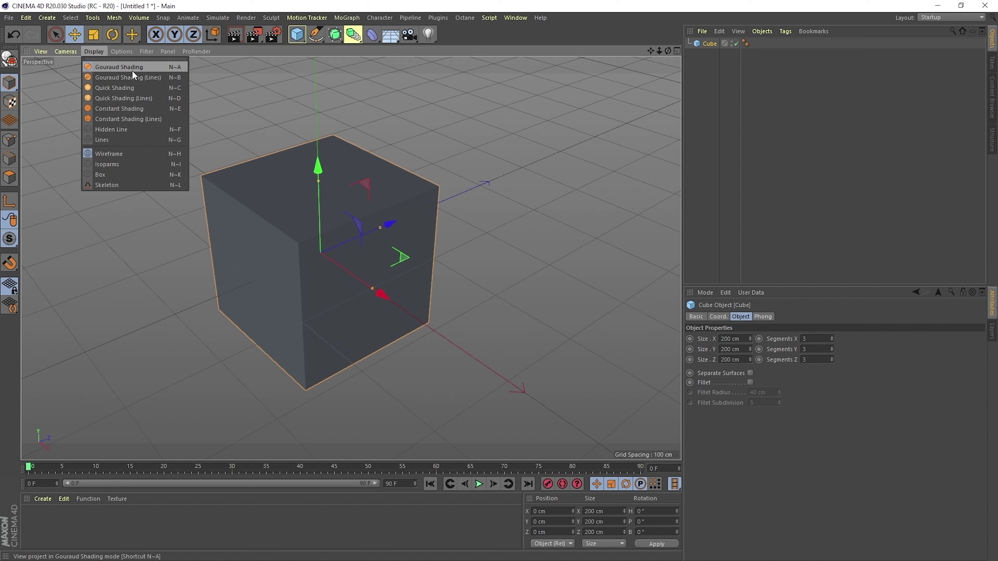
Switch to Gouraud Shading (Lines), try 6 X segments, restore 3, and orbit the cube
click(146, 82)
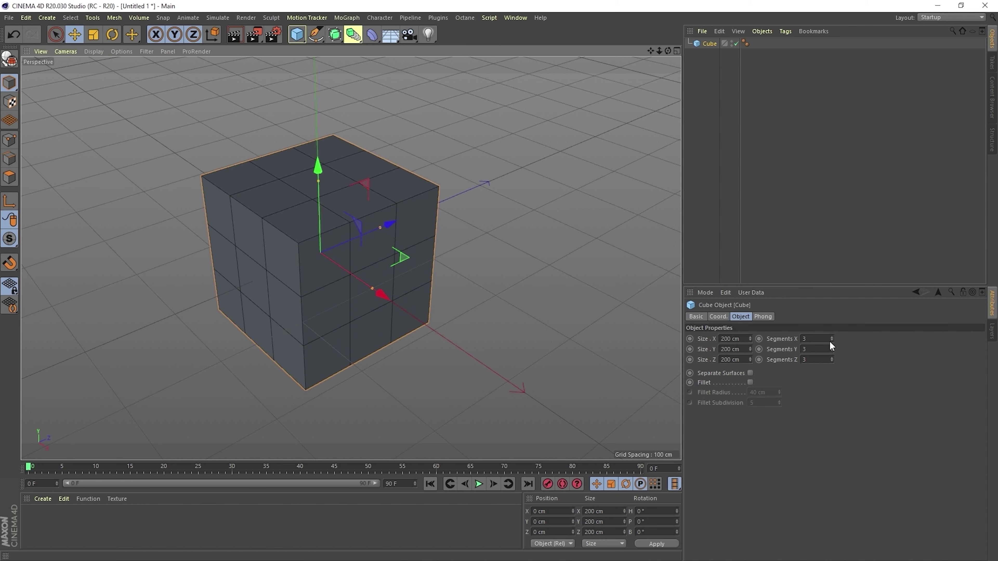
drag(832, 337, 834, 349)
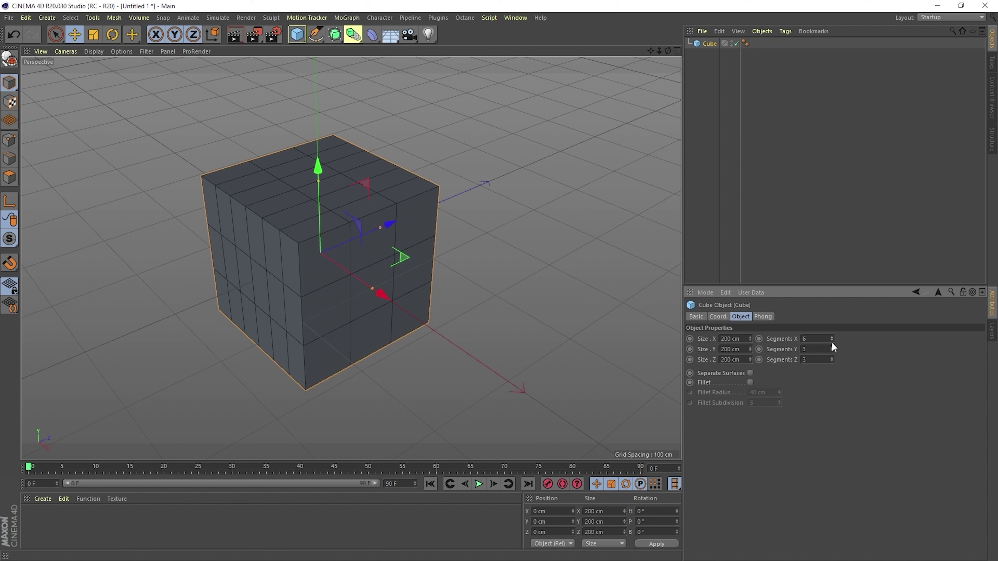
click(832, 340)
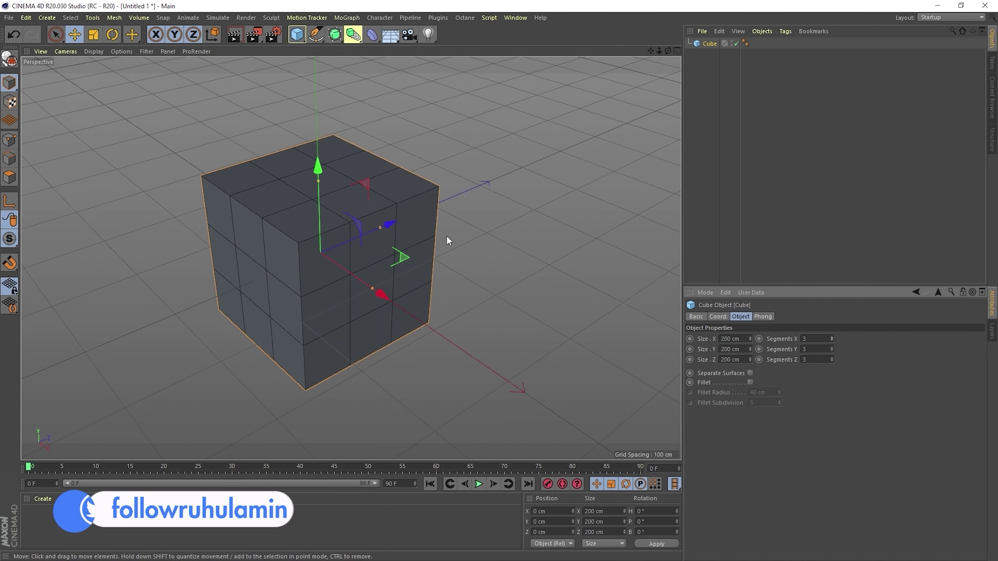
alt+drag(461, 272, 349, 256)
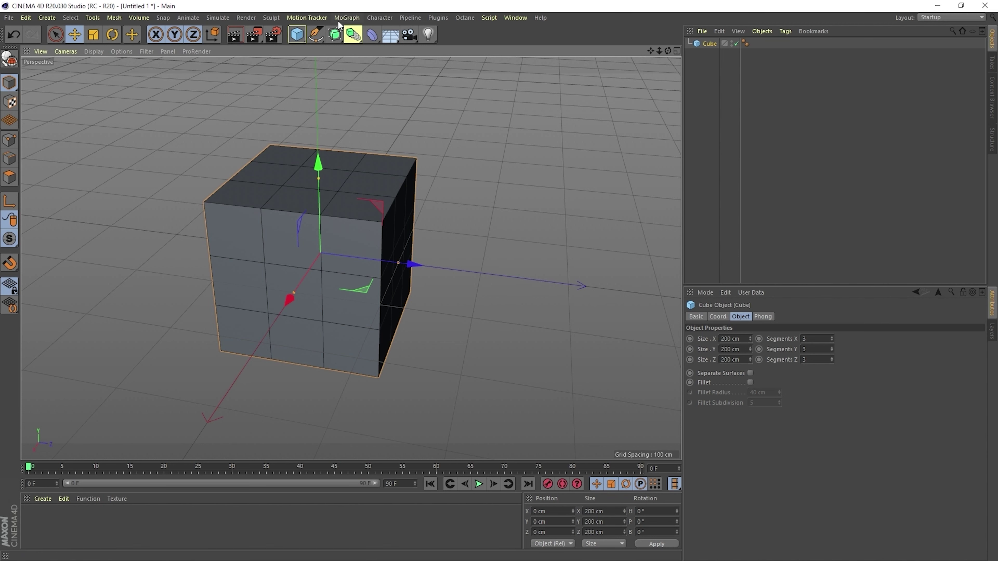
click(26, 17)
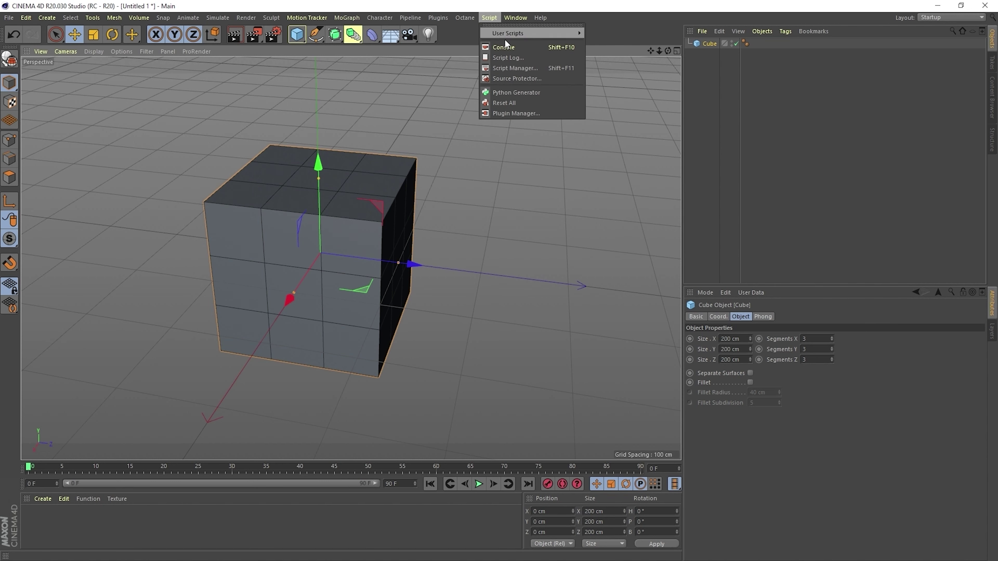
click(509, 46)
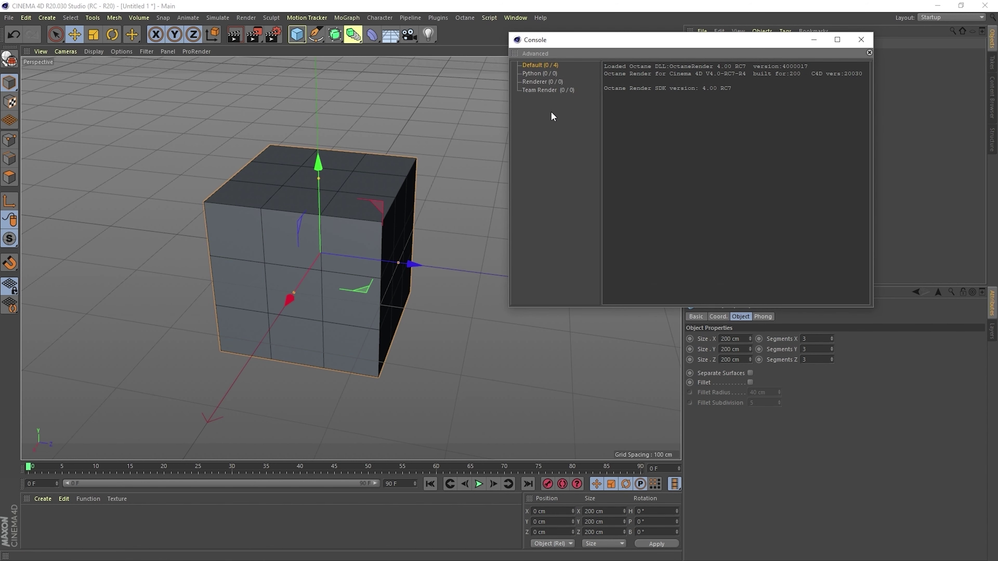
click(858, 41)
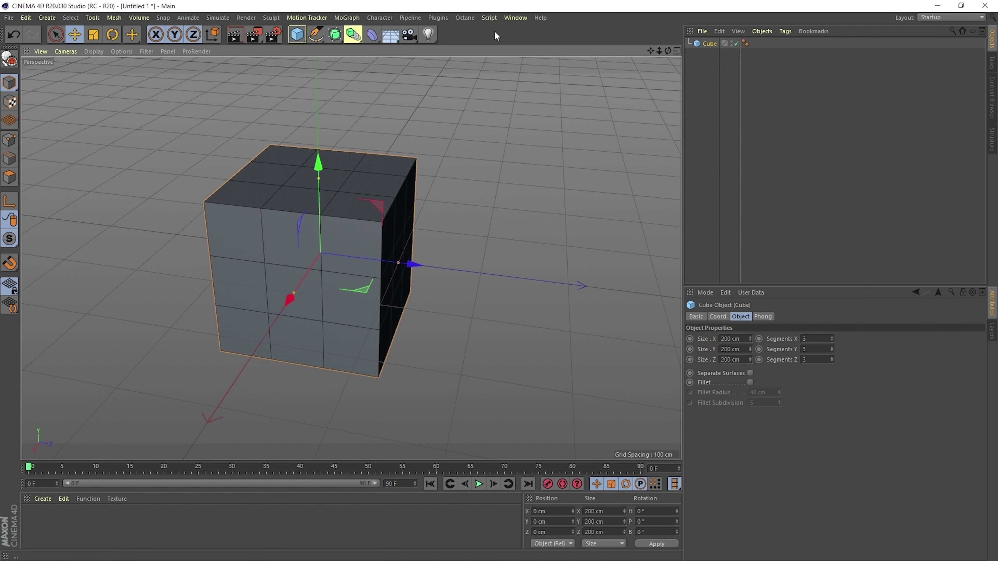
click(490, 17)
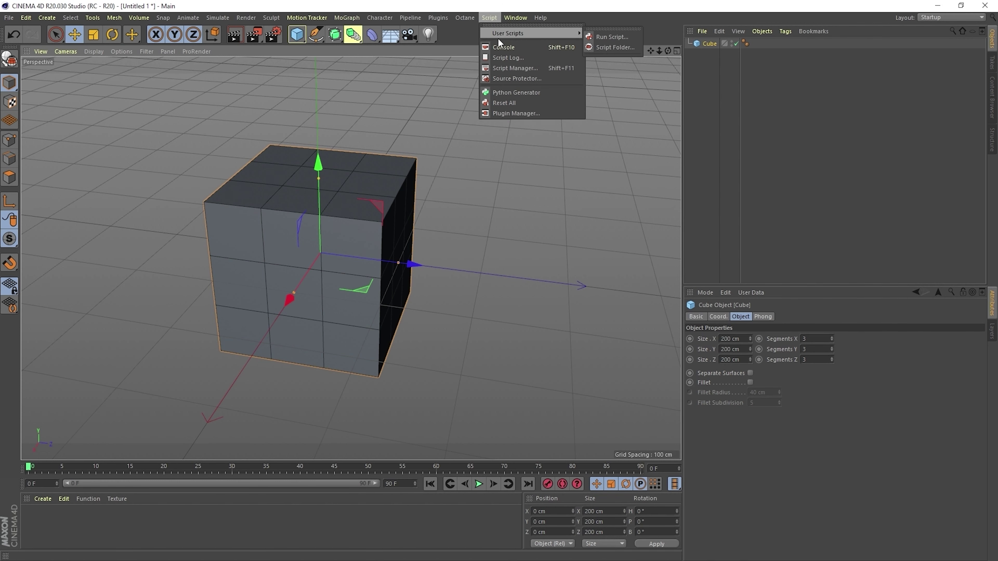
click(510, 48)
click(862, 40)
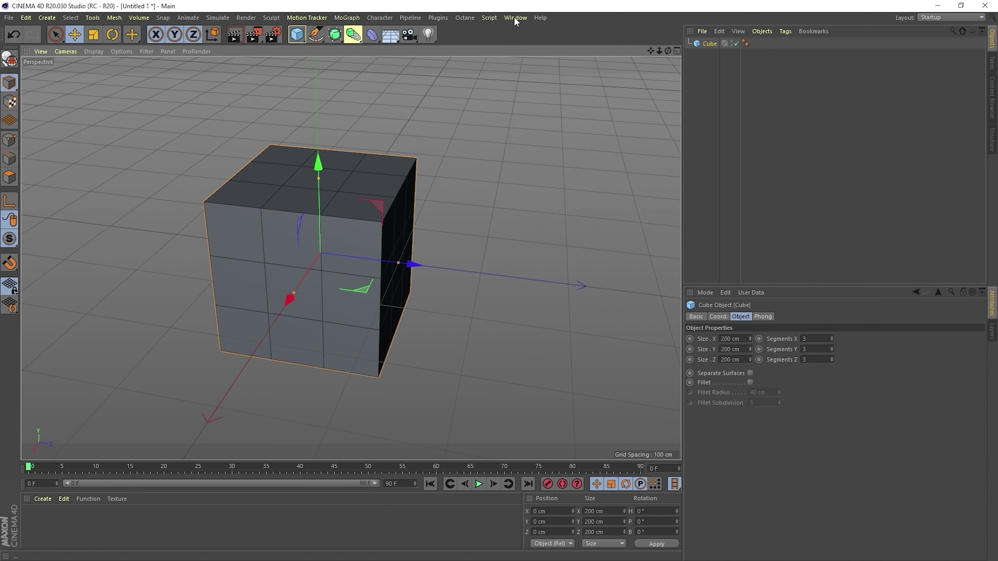
click(489, 17)
click(507, 49)
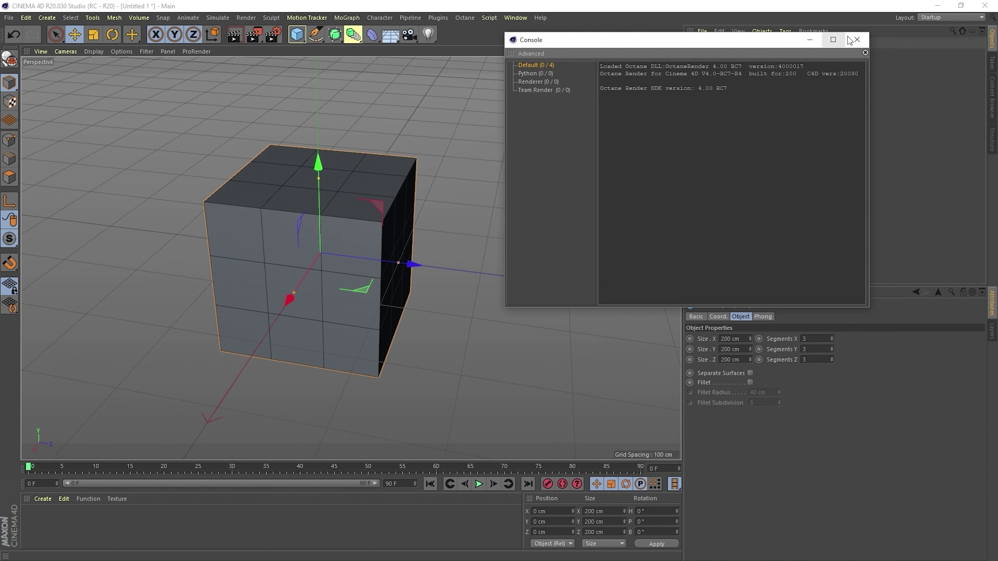
click(856, 40)
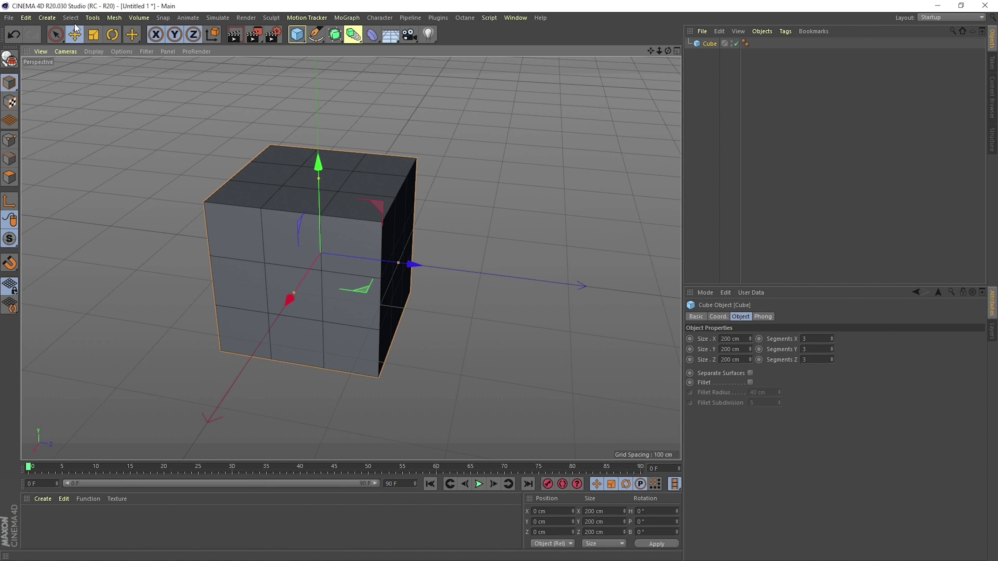
Open the Preferences and set Highlight Features to Off
click(28, 18)
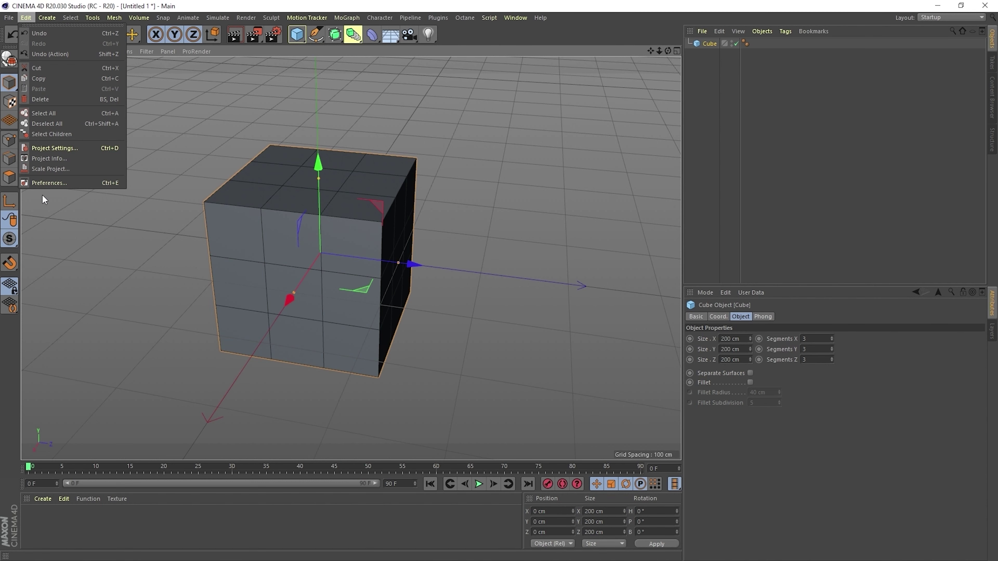
click(72, 184)
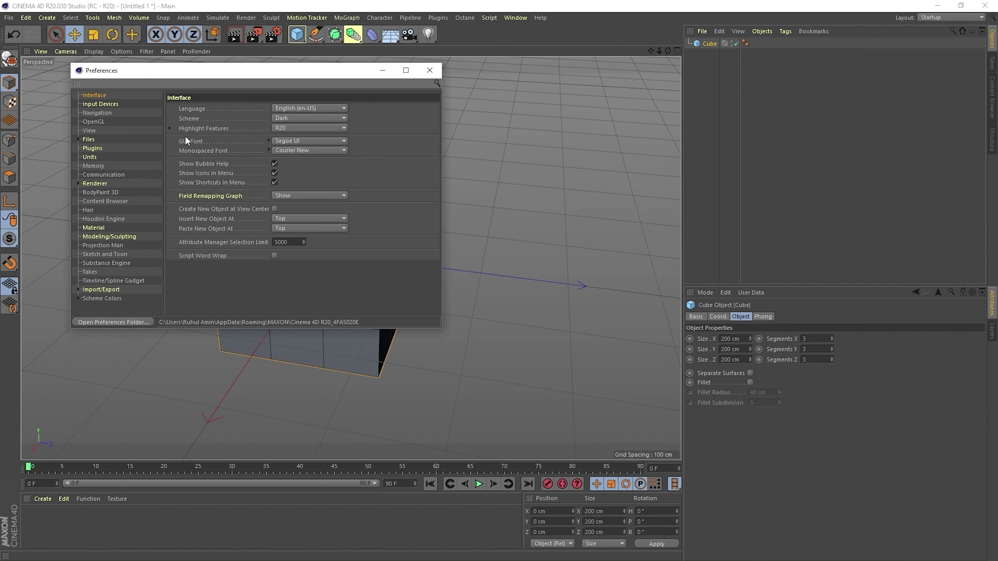
click(265, 130)
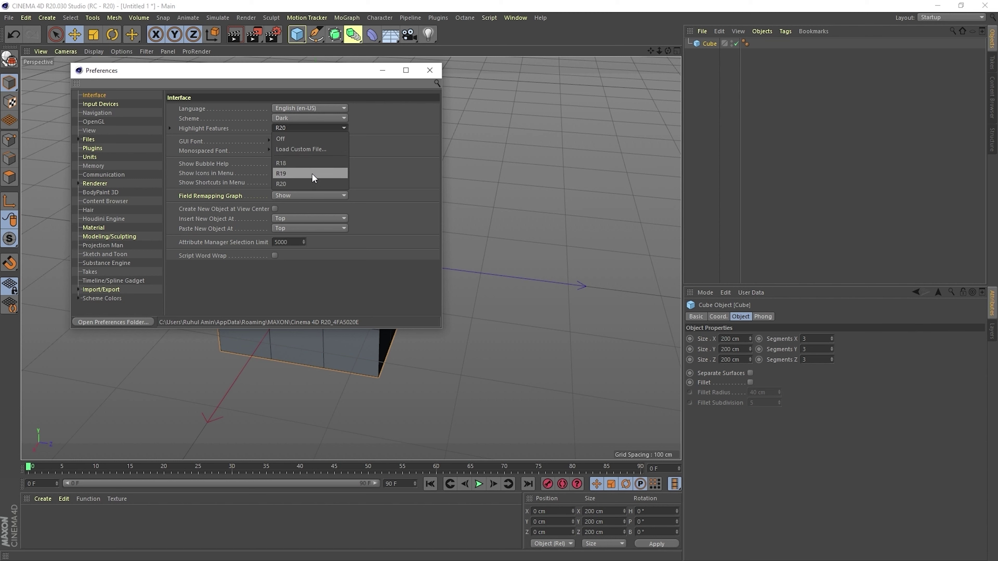
click(285, 139)
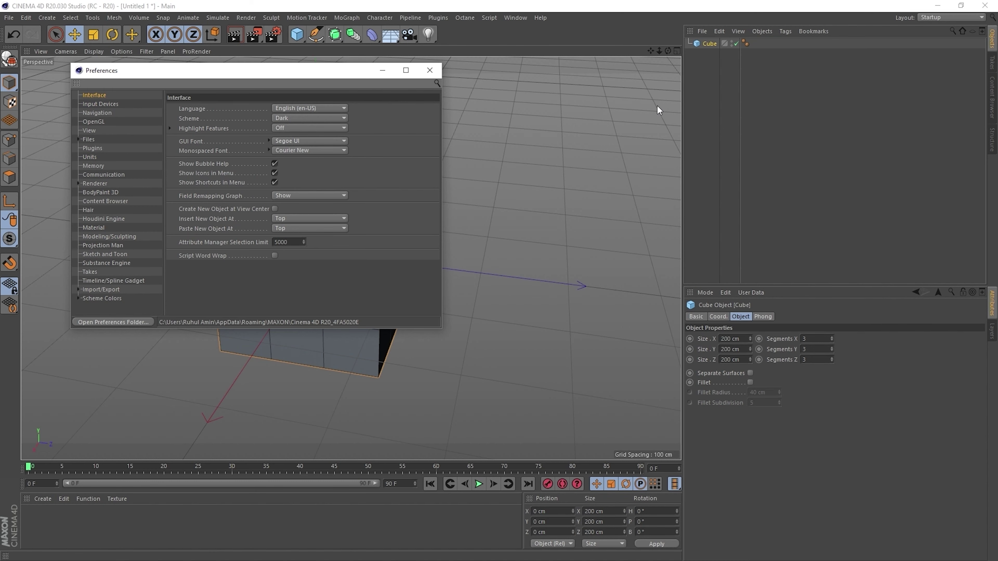
Switch the interface Scheme to Light and back to Dark, and reposition the Preferences dialog
click(296, 115)
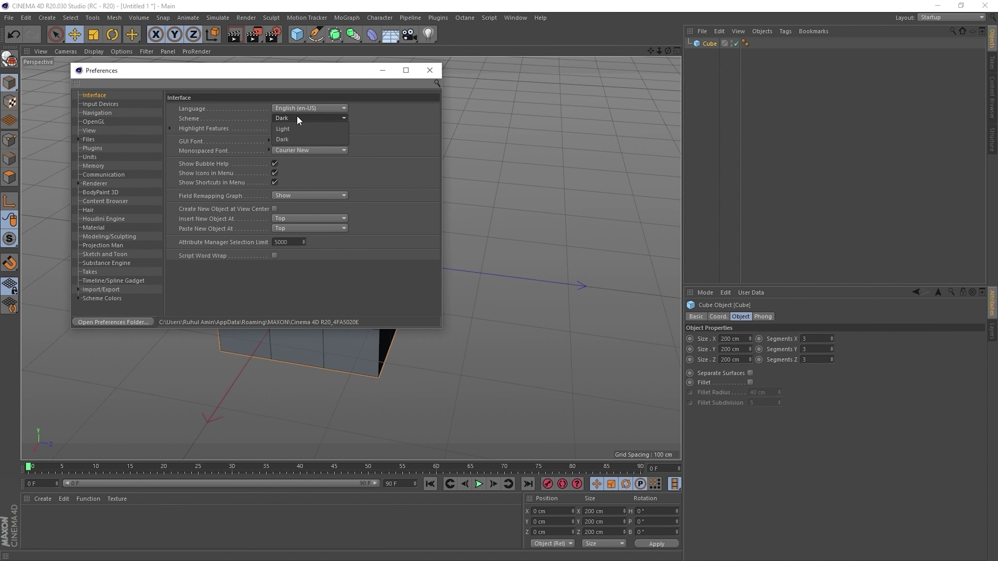
click(290, 128)
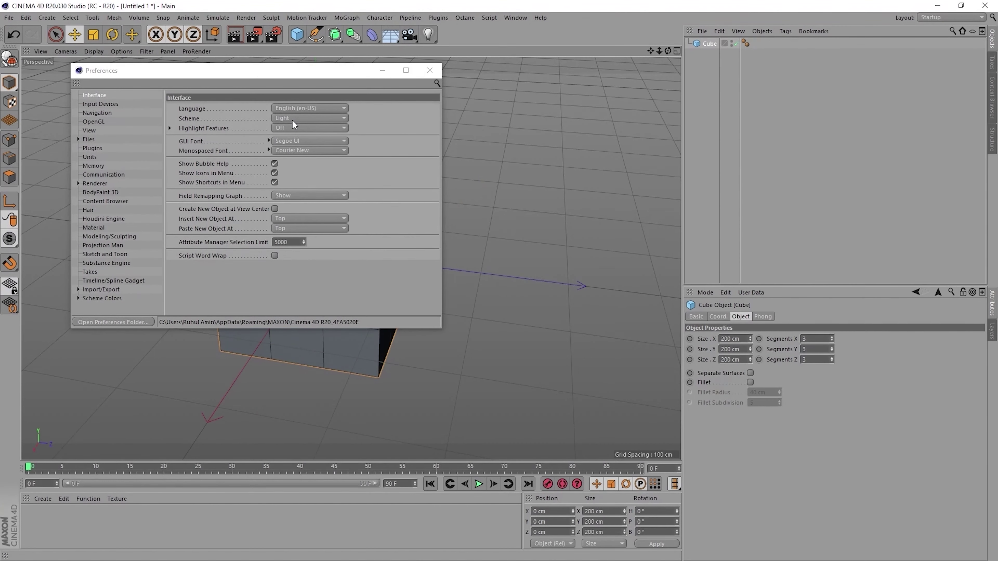
click(291, 120)
click(285, 138)
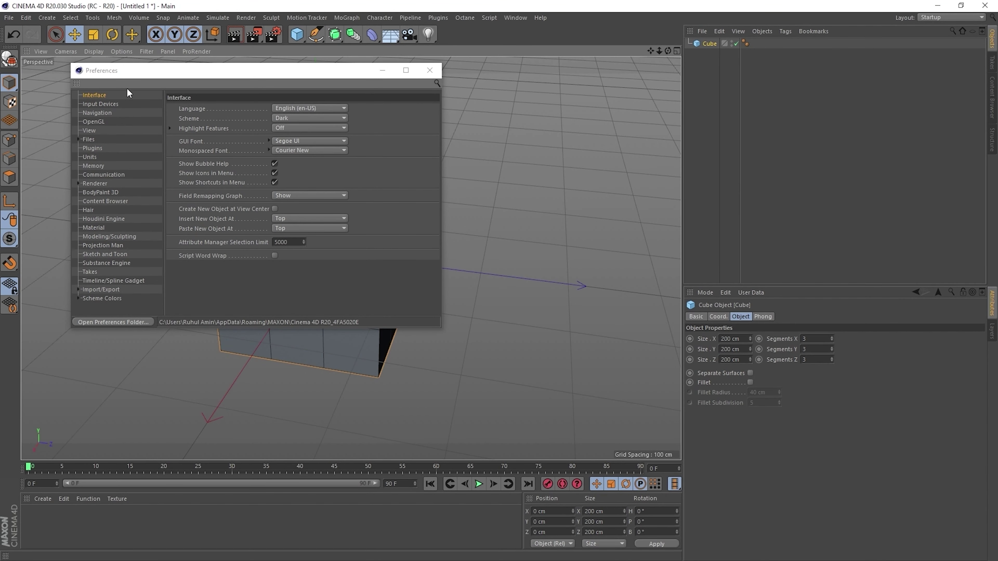
drag(128, 74, 174, 88)
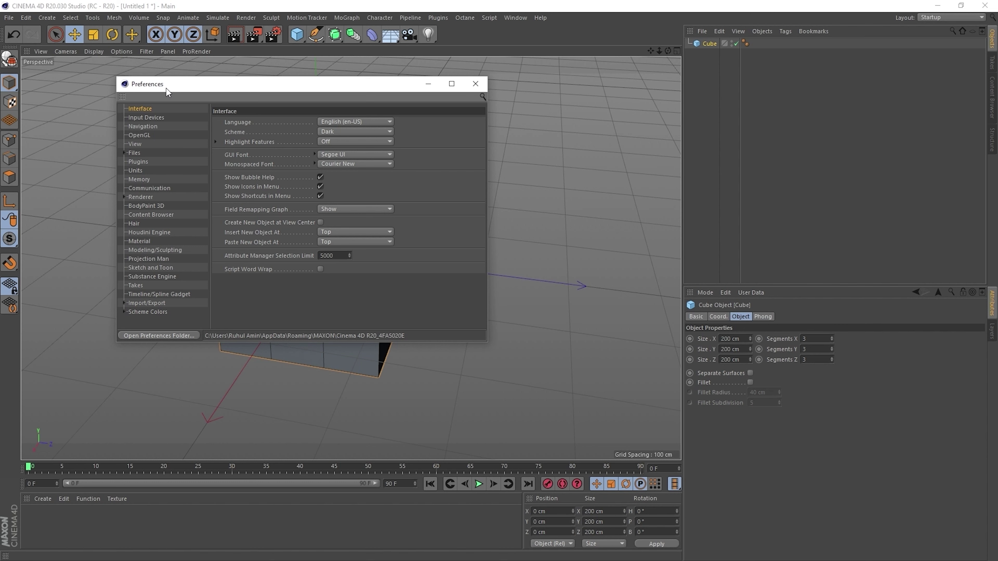
drag(166, 88, 151, 71)
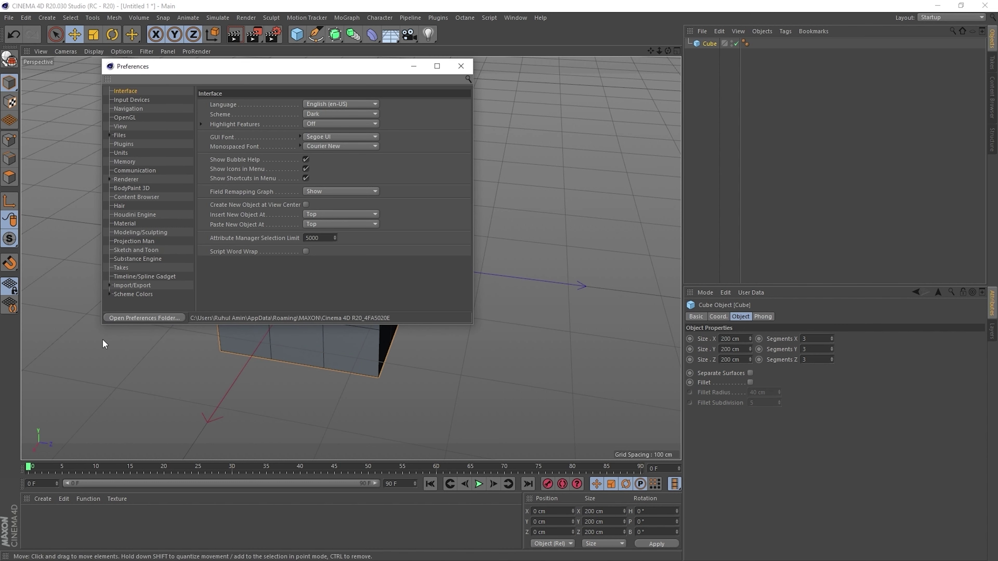
Inspect the prefs folder in File Explorer, then close Explorer and the Preferences dialog
click(164, 318)
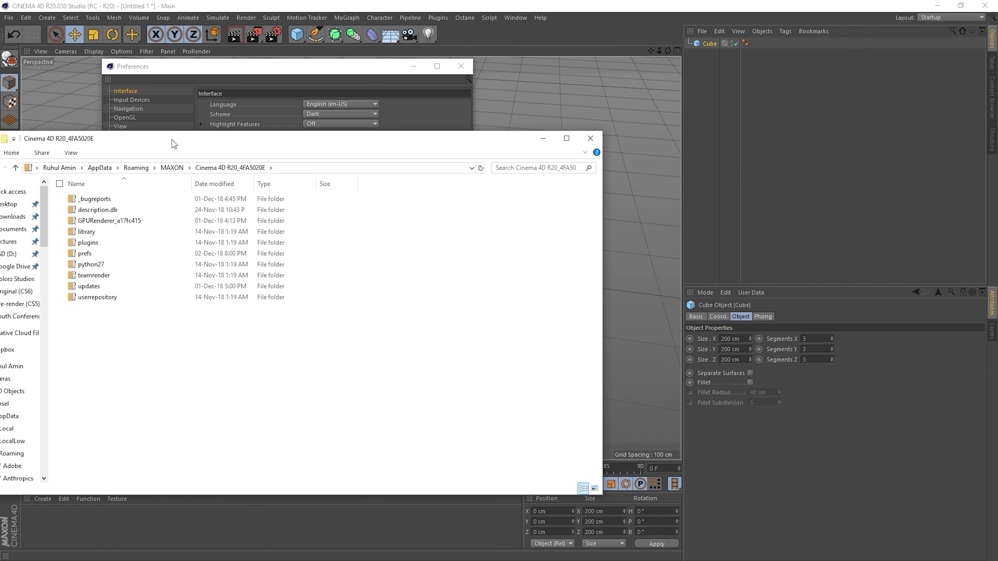
drag(257, 139, 336, 122)
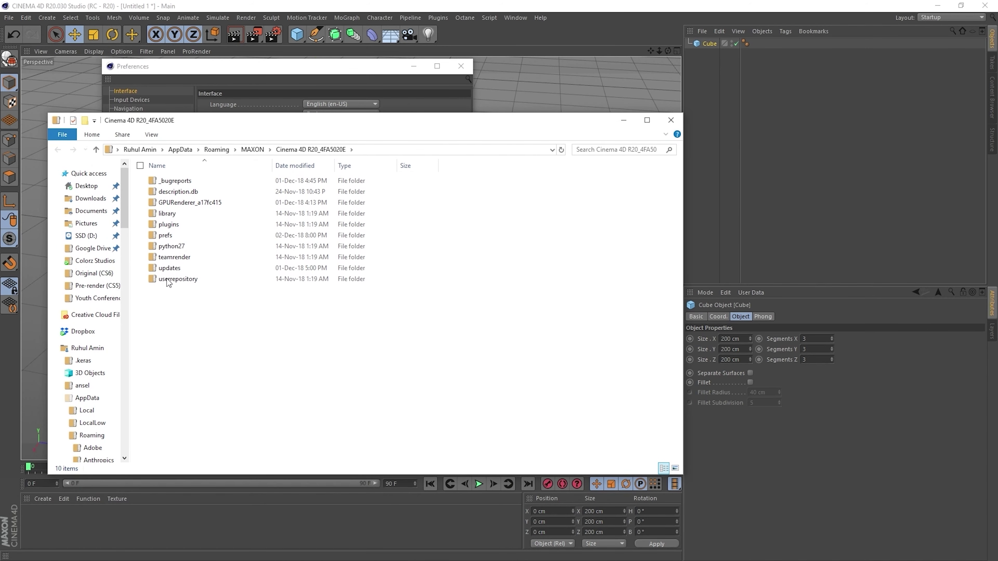
click(175, 238)
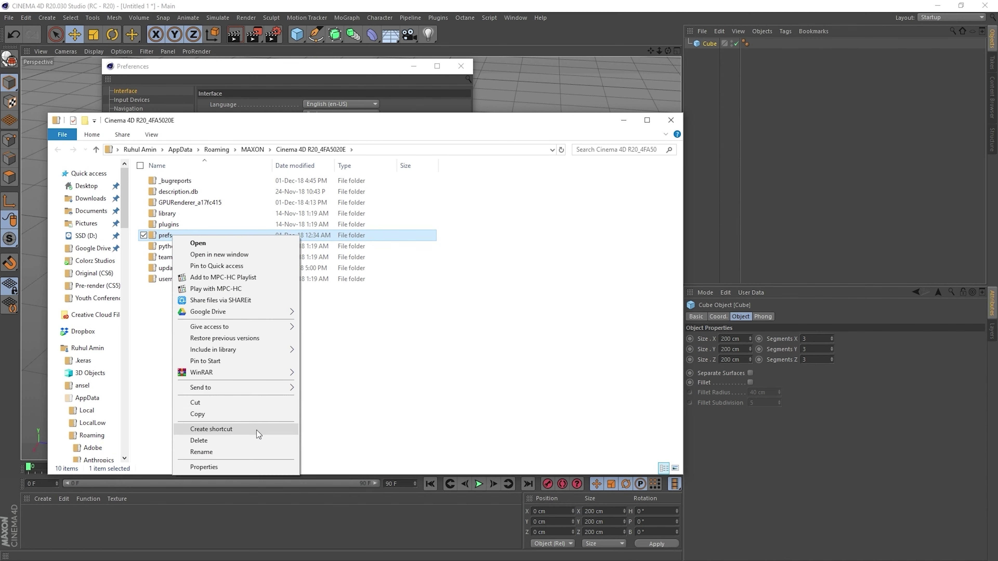
click(256, 431)
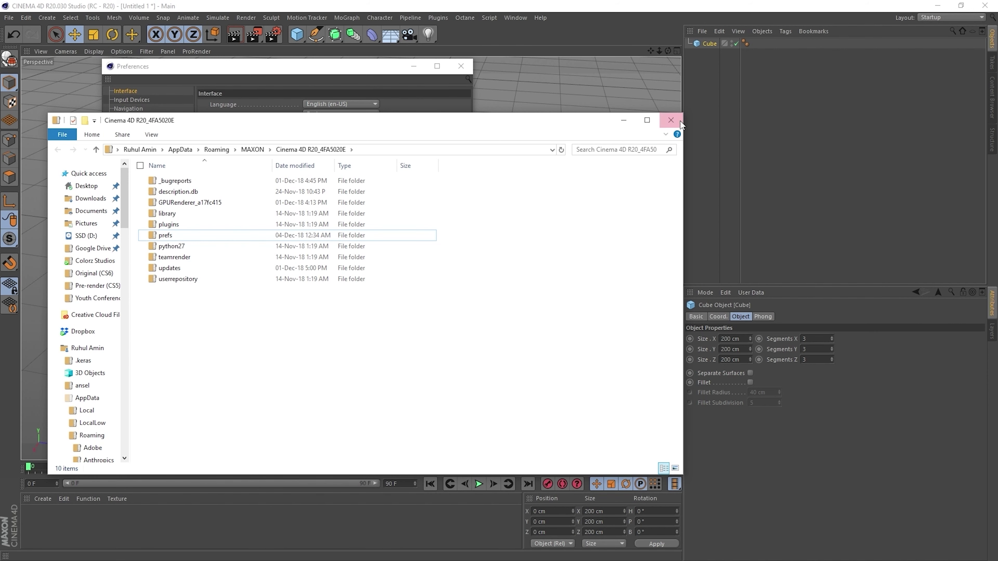
click(671, 120)
click(461, 66)
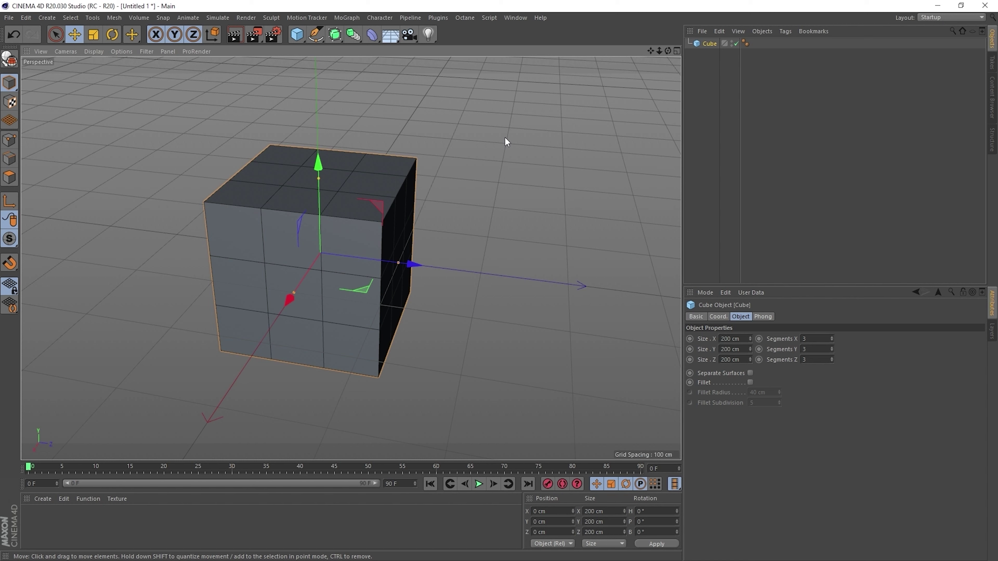